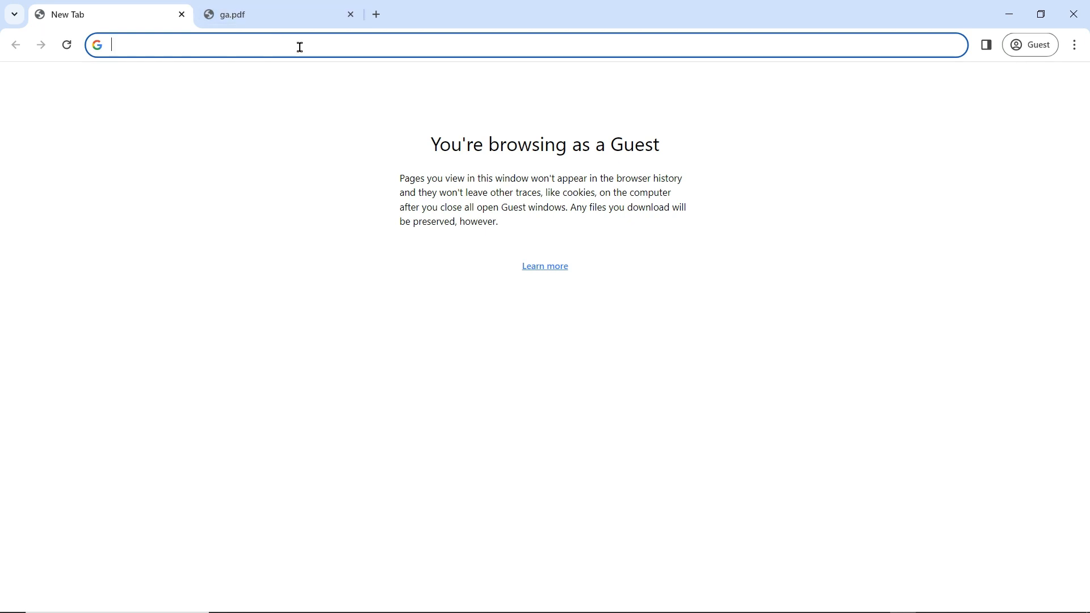
# Step: Search Google for 'ELECTRONIC DIVERSITY PROGRAM'
pyautogui.write('ELE')
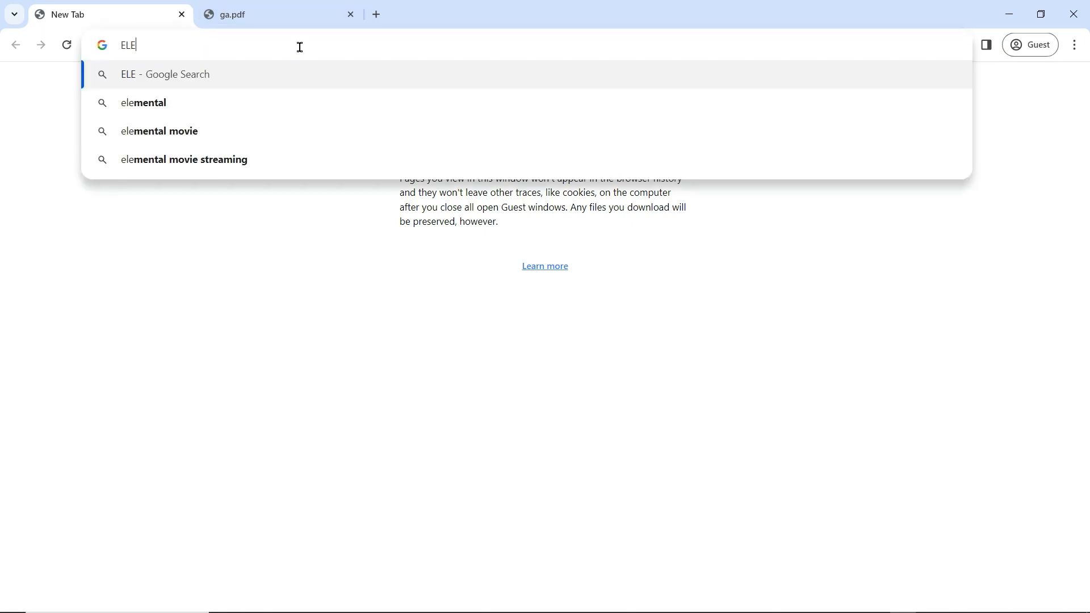
pyautogui.write('CTRON')
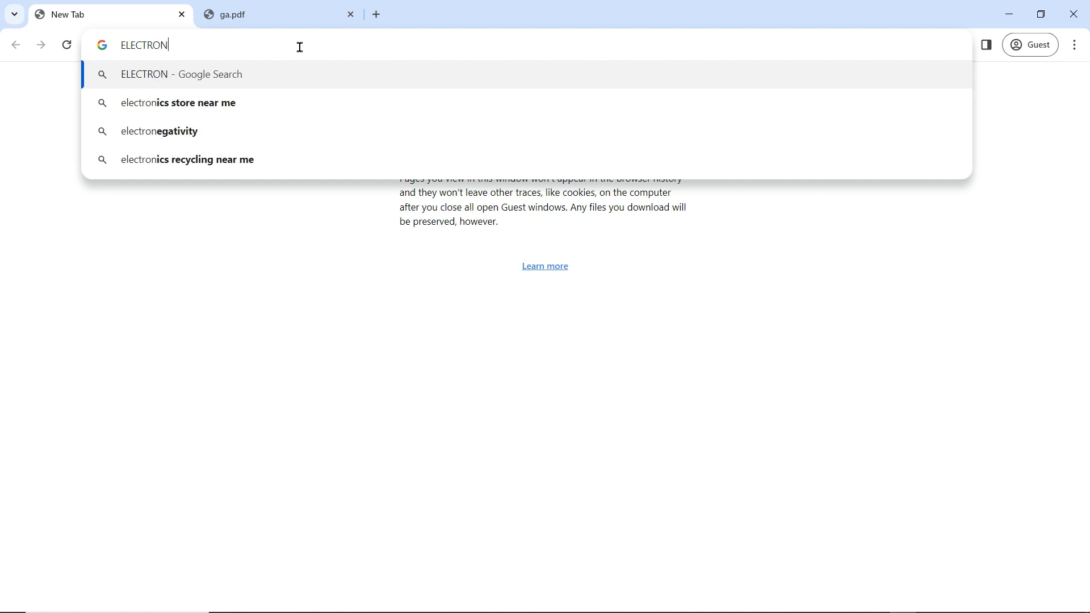
pyautogui.write('IC D')
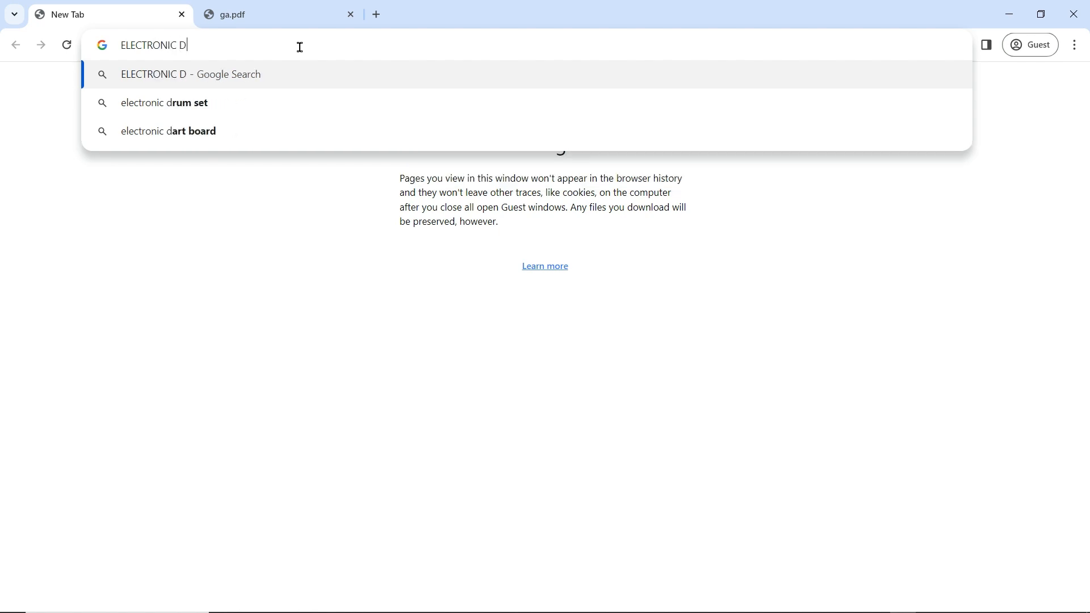
pyautogui.write('I')
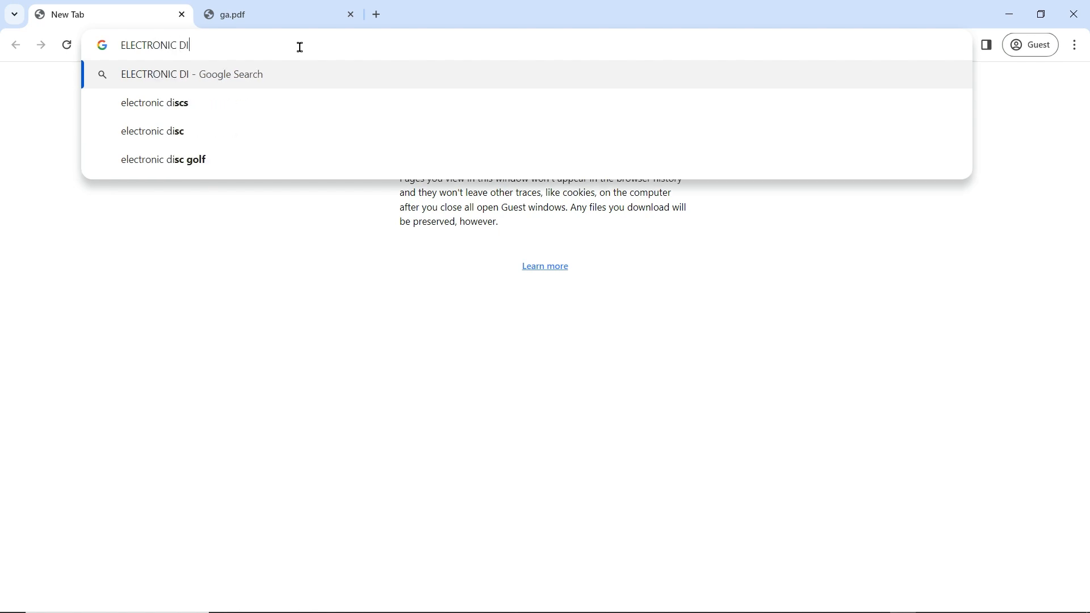
pyautogui.write('VERSITY ')
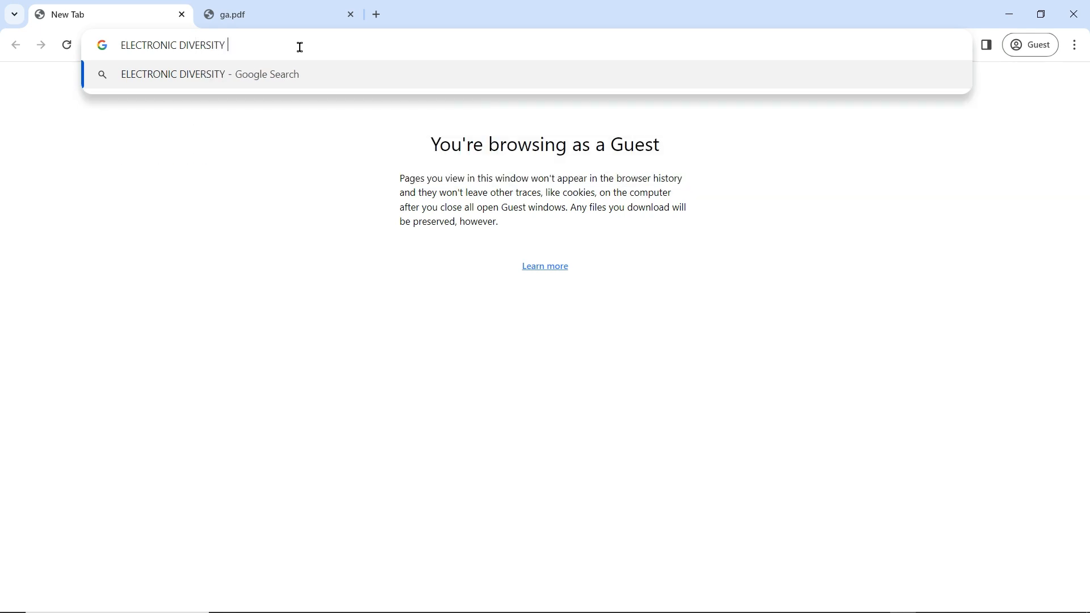
pyautogui.write('PRP')
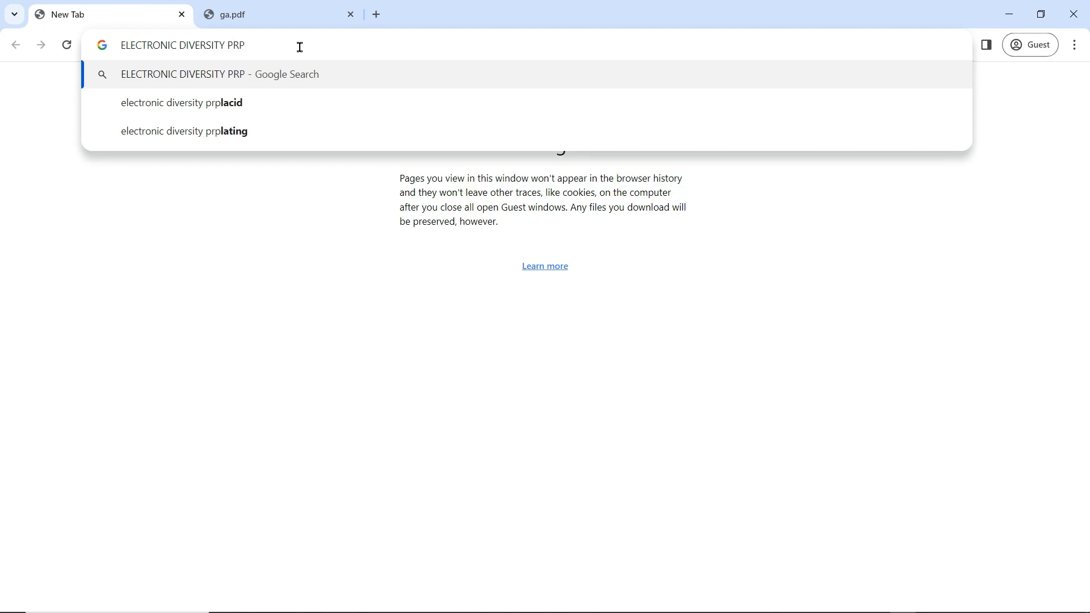
pyautogui.press('BackSpace')
pyautogui.write('O')
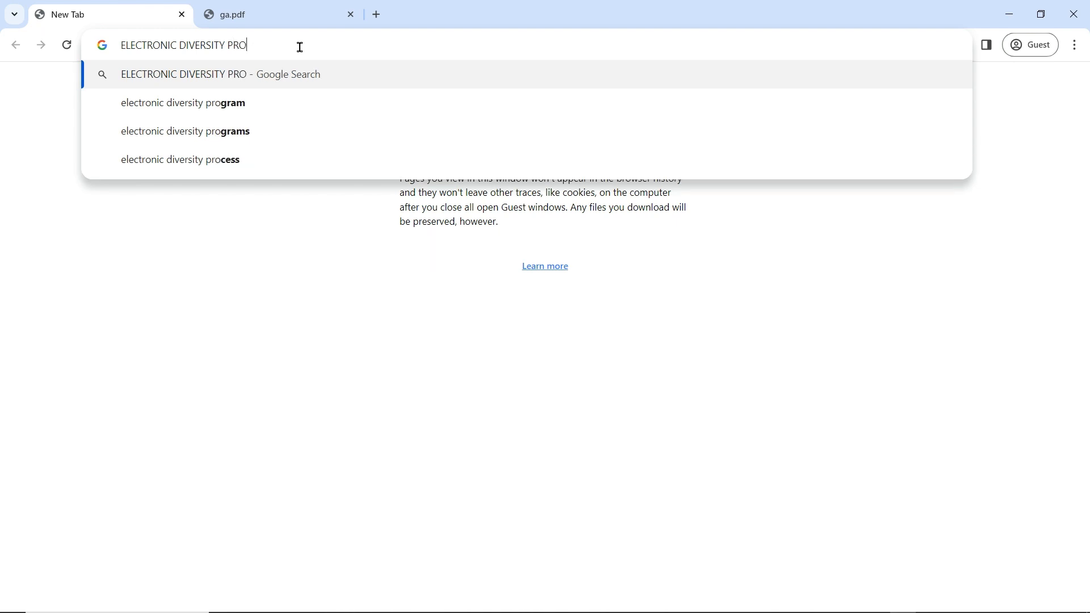
pyautogui.write('GRAM')
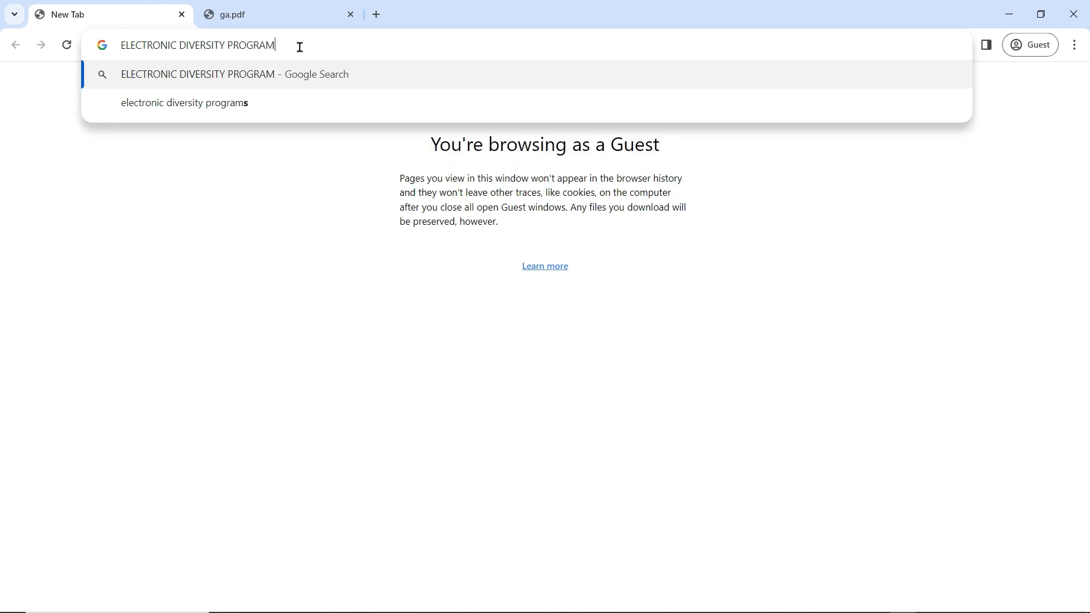
pyautogui.press('Return')
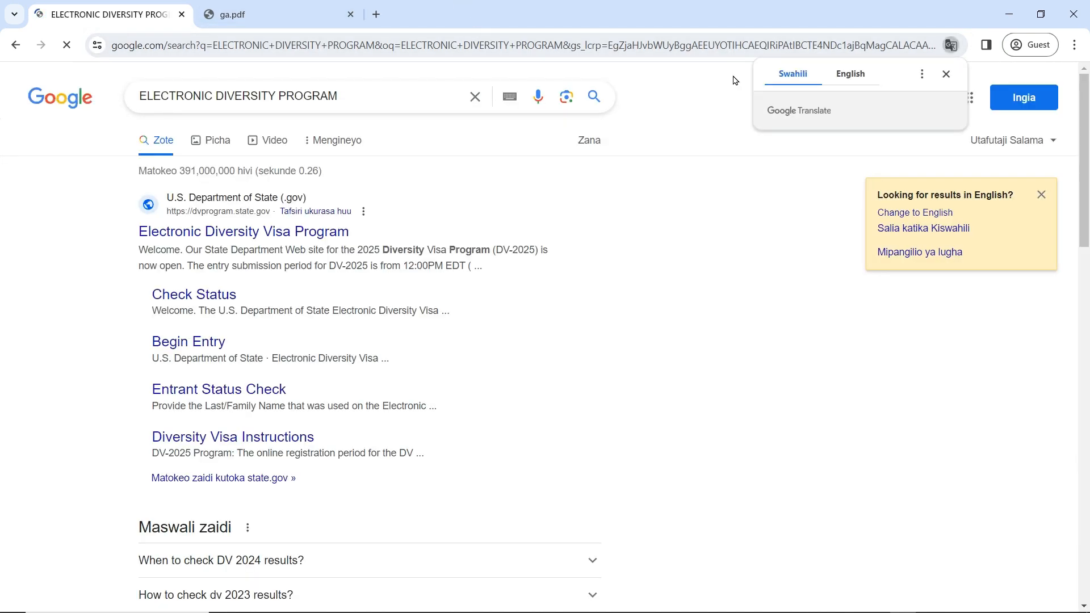
# Step: Switch the results to English and open the Electronic Diversity Visa Program result
pyautogui.click(846, 74)
pyautogui.click(923, 214)
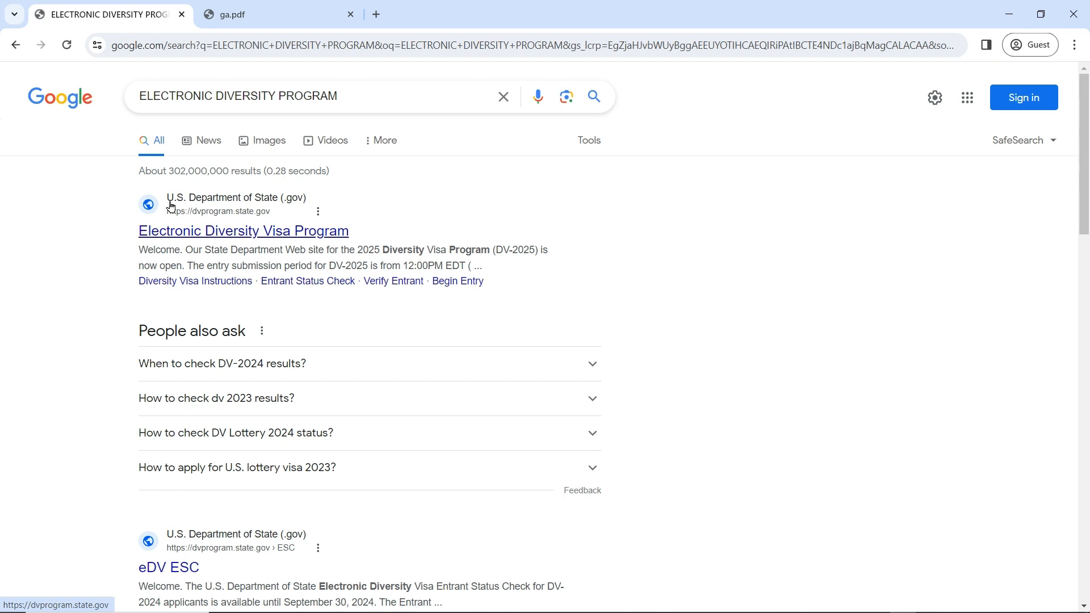
pyautogui.click(234, 231)
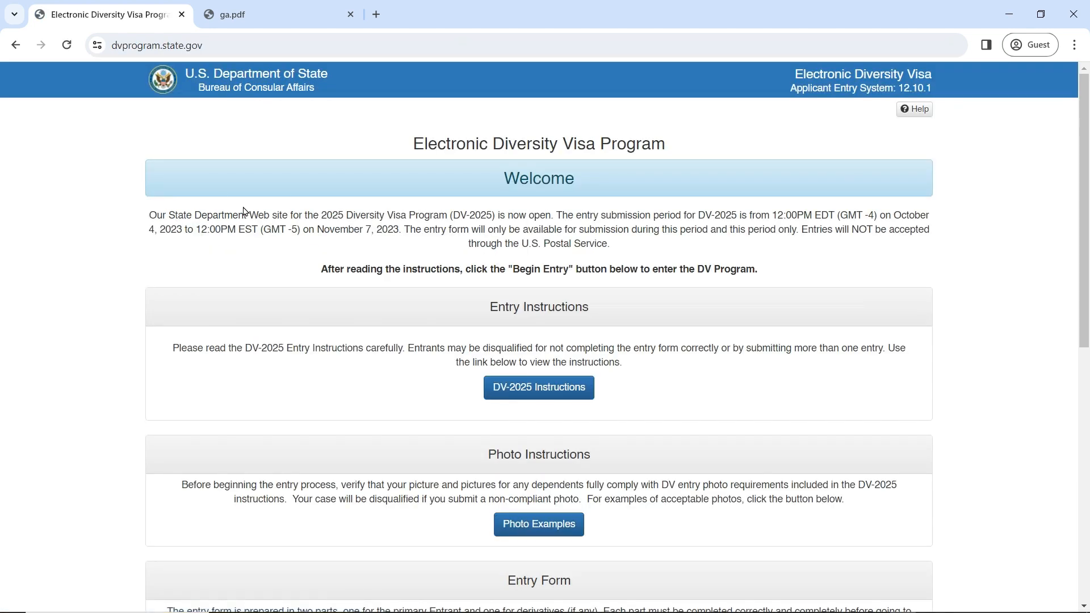
# Step: Check the welcome text's entry period against today's date, then open the DV-2025 Instructions
pyautogui.moveTo(150, 216); pyautogui.dragTo(404, 246)
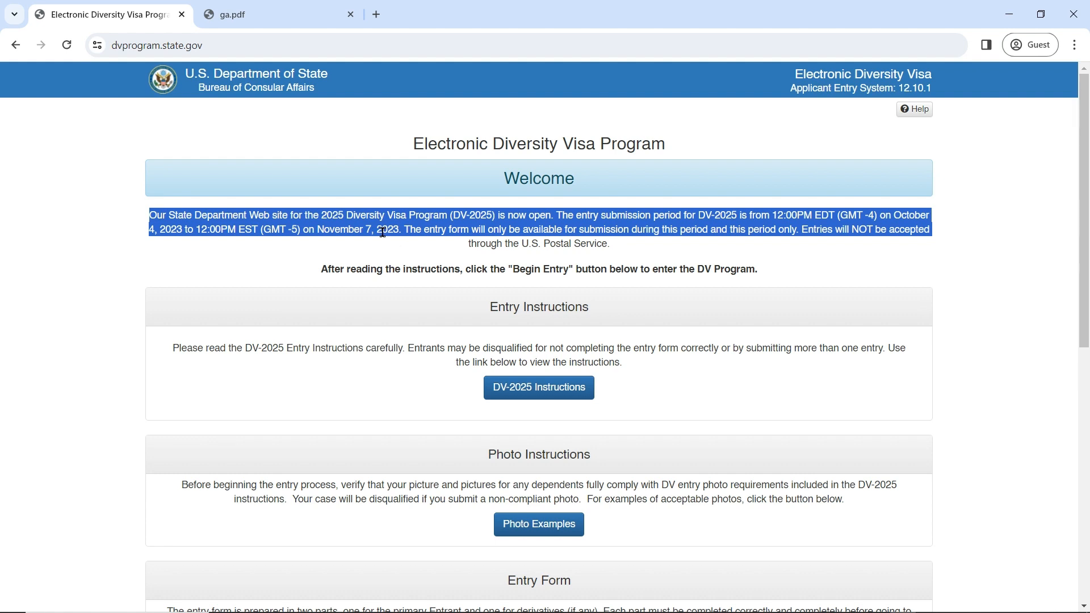
pyautogui.click(1031, 603)
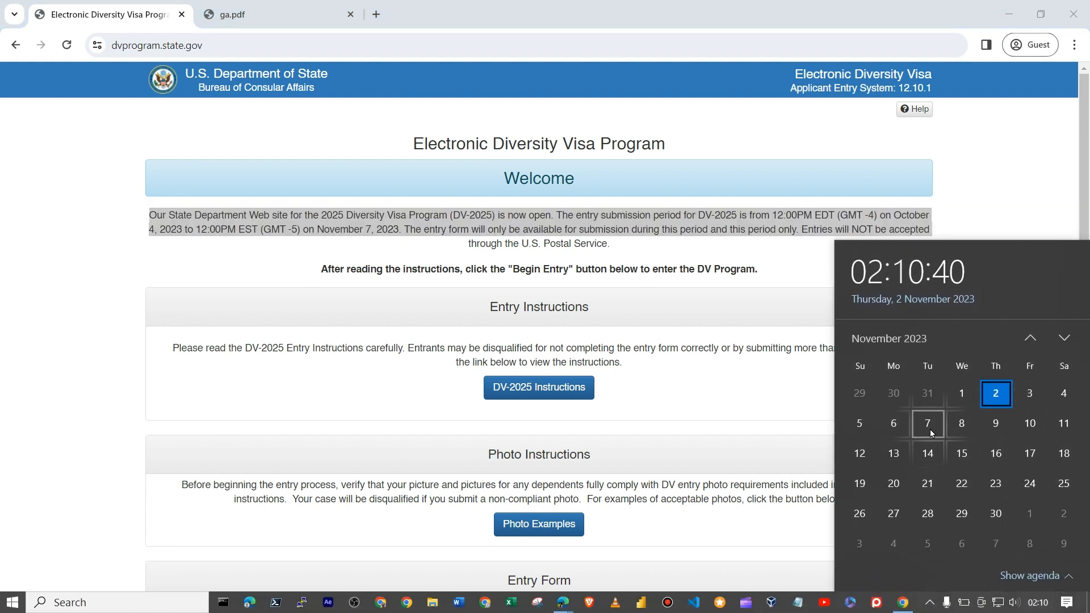
pyautogui.click(978, 157)
pyautogui.doubleClick(667, 340)
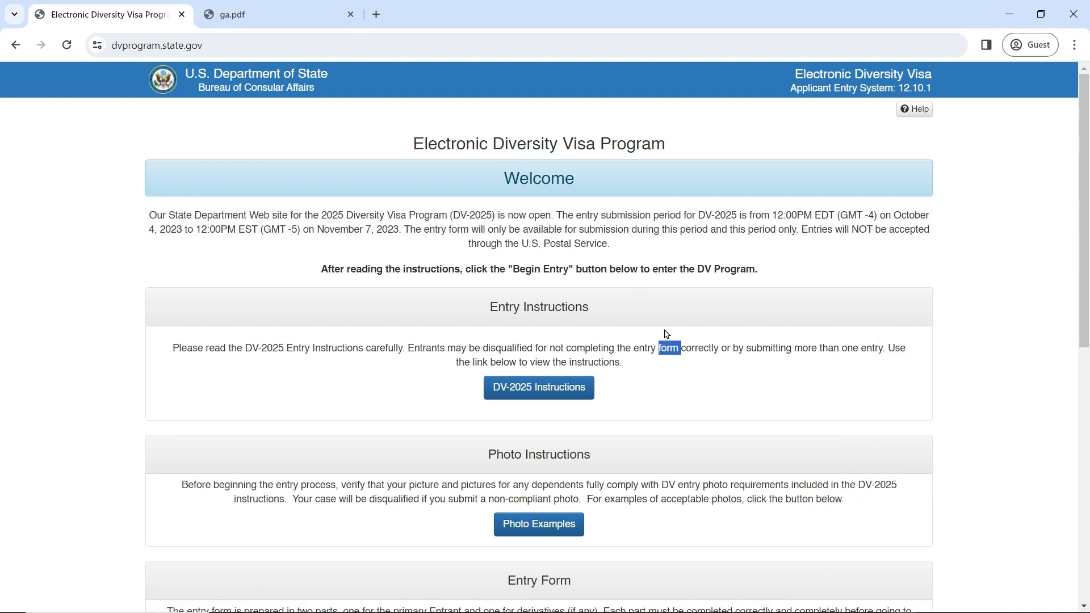
pyautogui.click(948, 320)
pyautogui.click(552, 392)
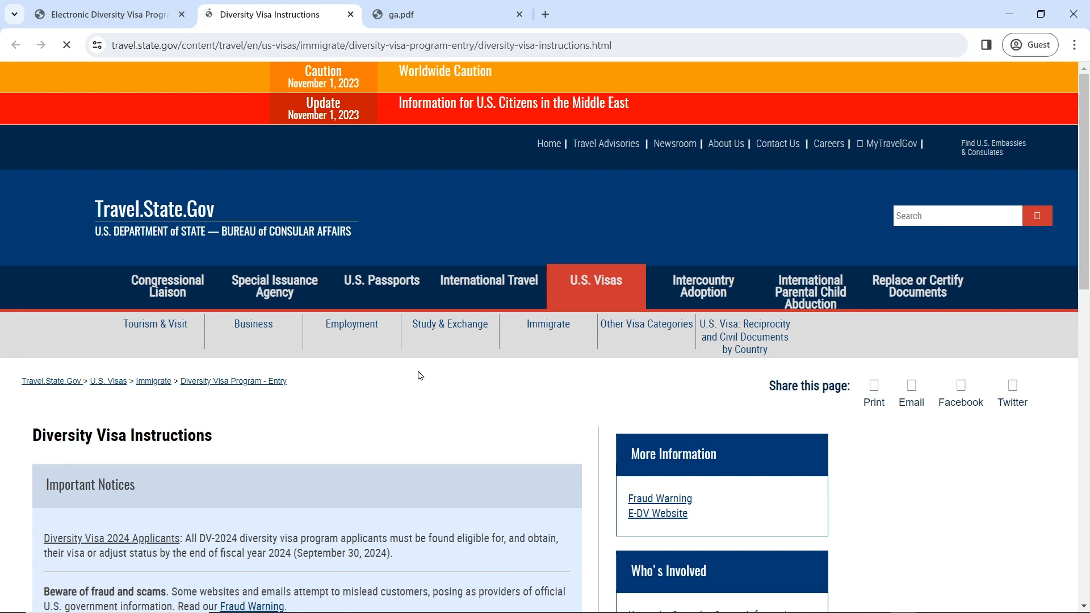
# Step: Open the DV-2025 Program Instructions PDF and read through it
pyautogui.scroll(-3, 423, 382)
pyautogui.scroll(-2, 425, 383)
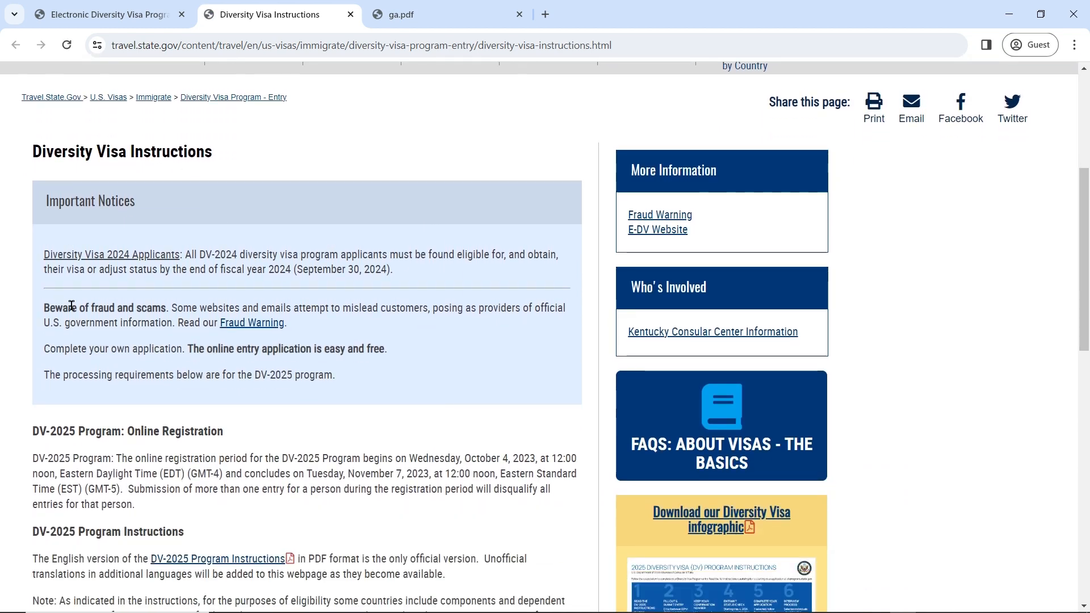
pyautogui.scroll(-2, 249, 309)
pyautogui.click(178, 420)
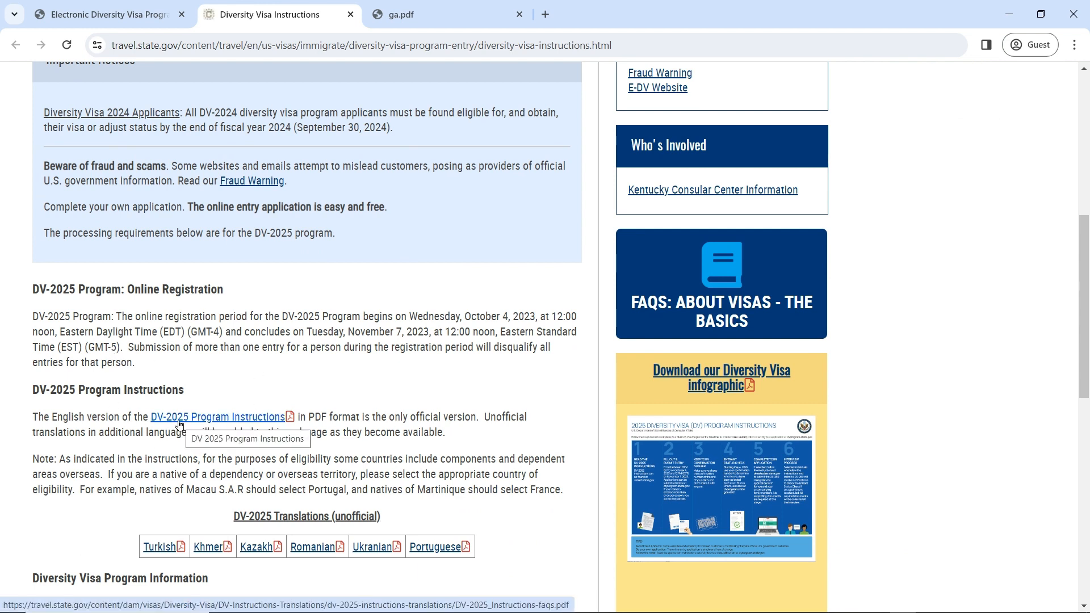
pyautogui.scroll(-1, 178, 423)
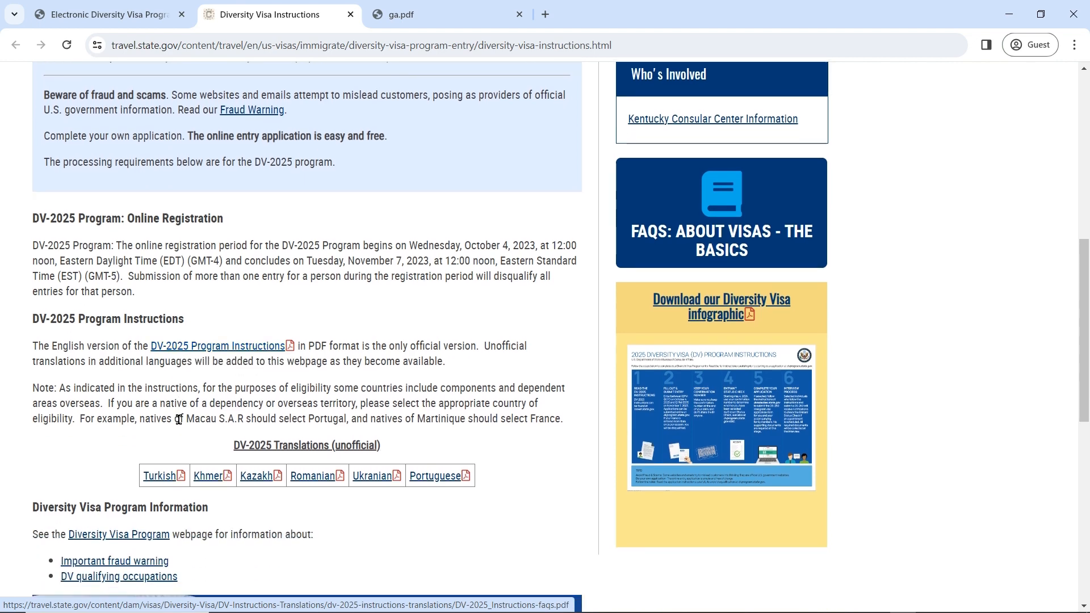
pyautogui.scroll(-2, 178, 420)
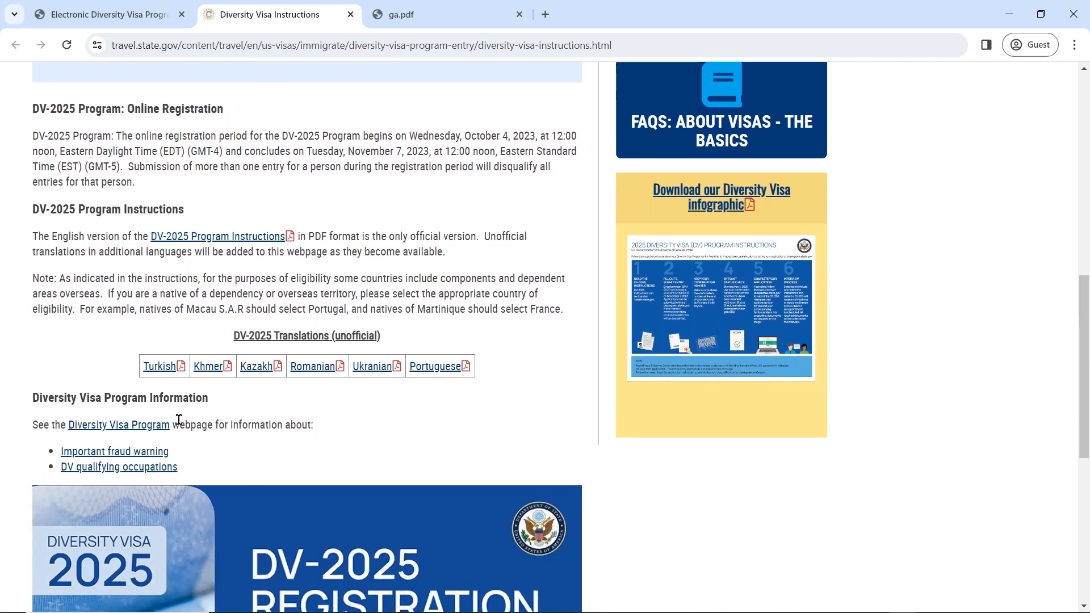
pyautogui.scroll(3, 179, 423)
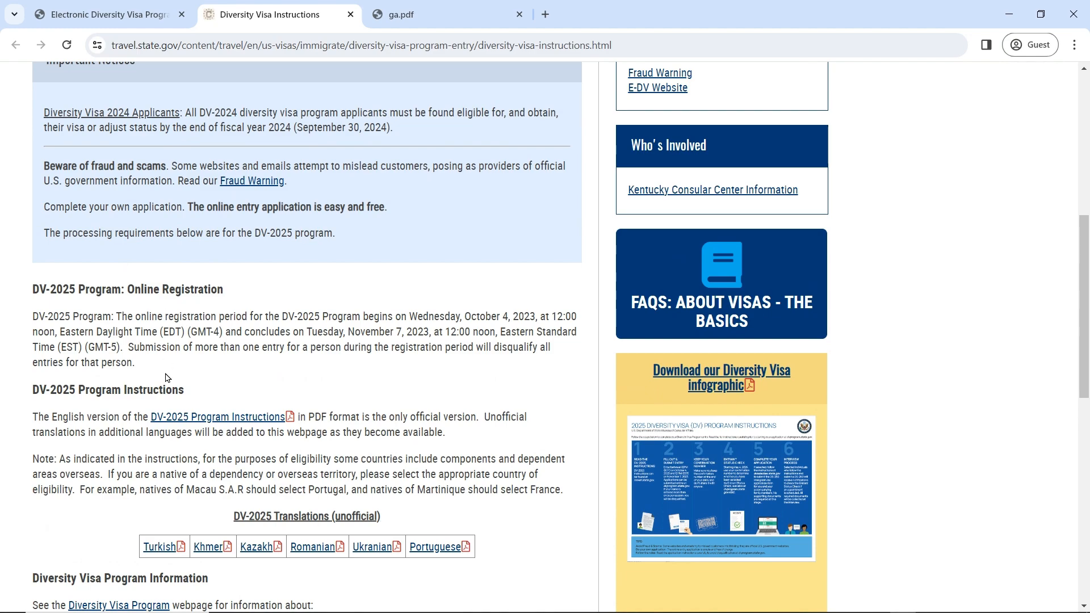
pyautogui.scroll(4, 170, 377)
pyautogui.scroll(-7, 169, 380)
pyautogui.scroll(-4, 168, 380)
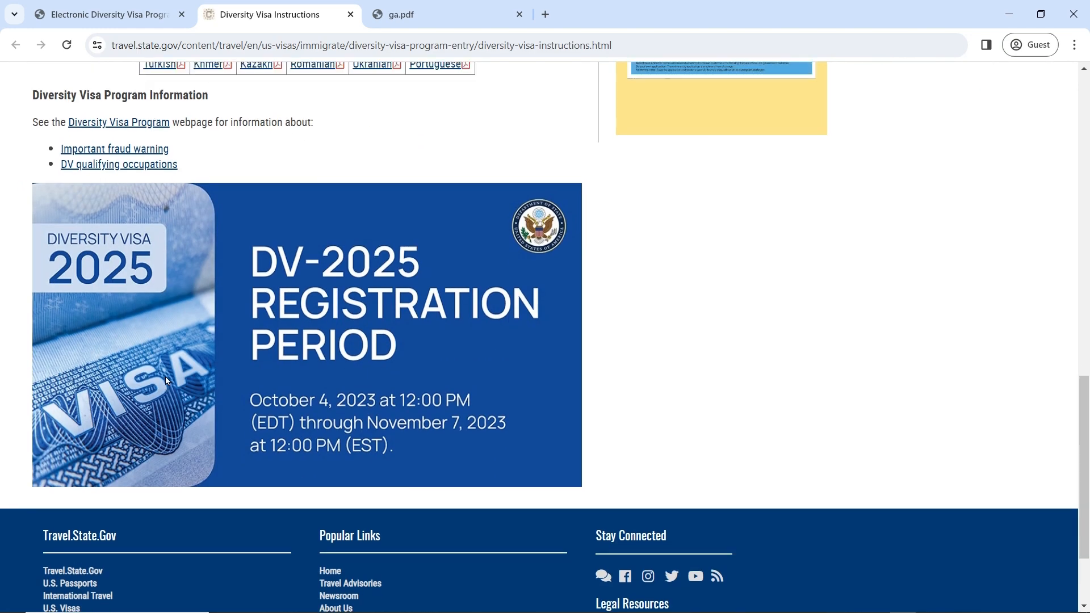
pyautogui.scroll(4, 165, 379)
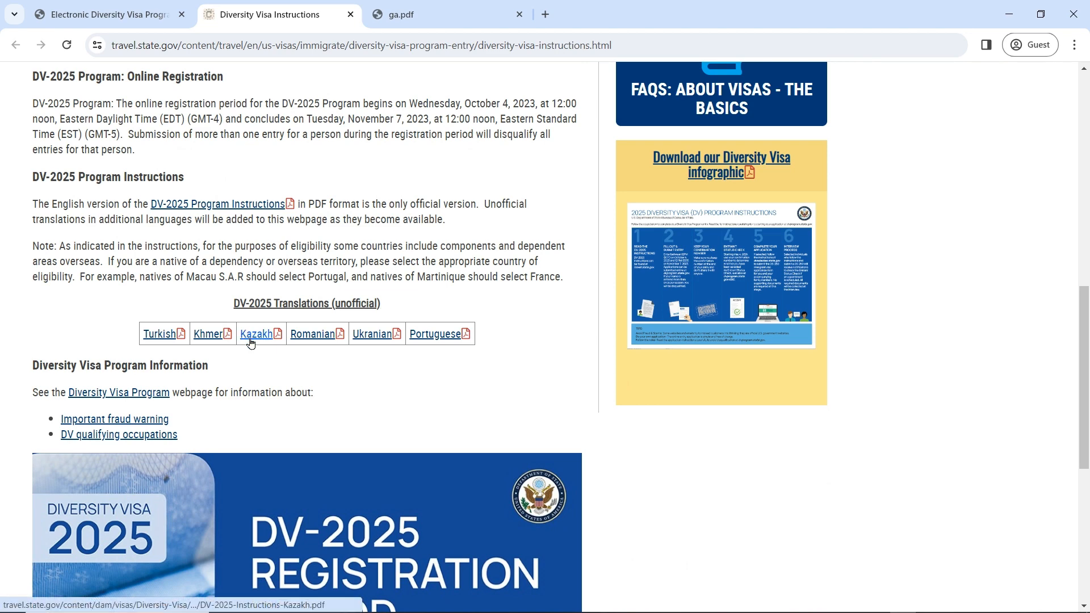
pyautogui.scroll(4, 250, 335)
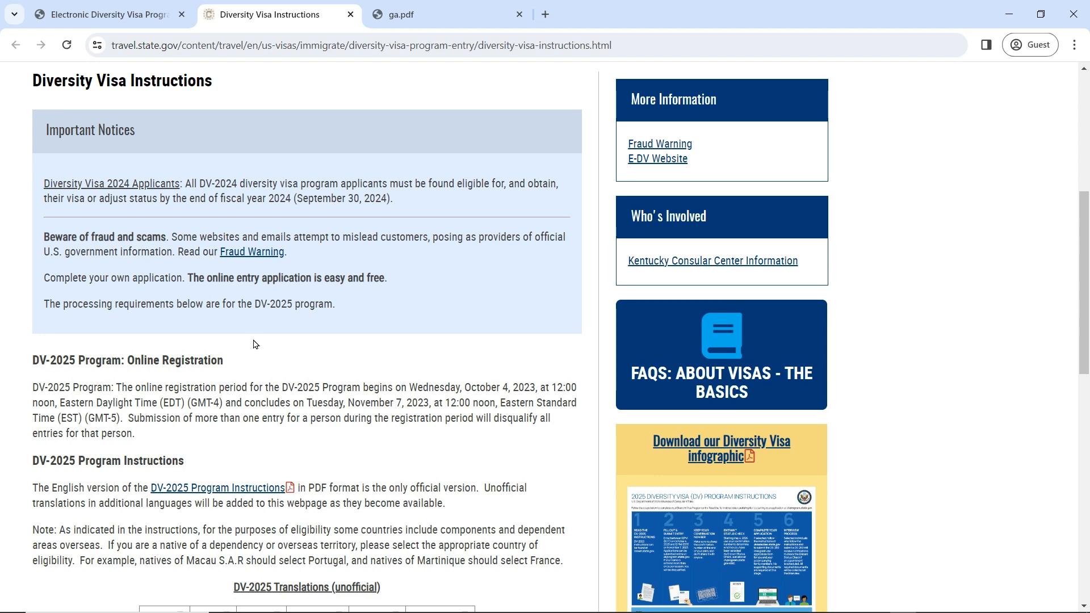
pyautogui.scroll(-8, 254, 345)
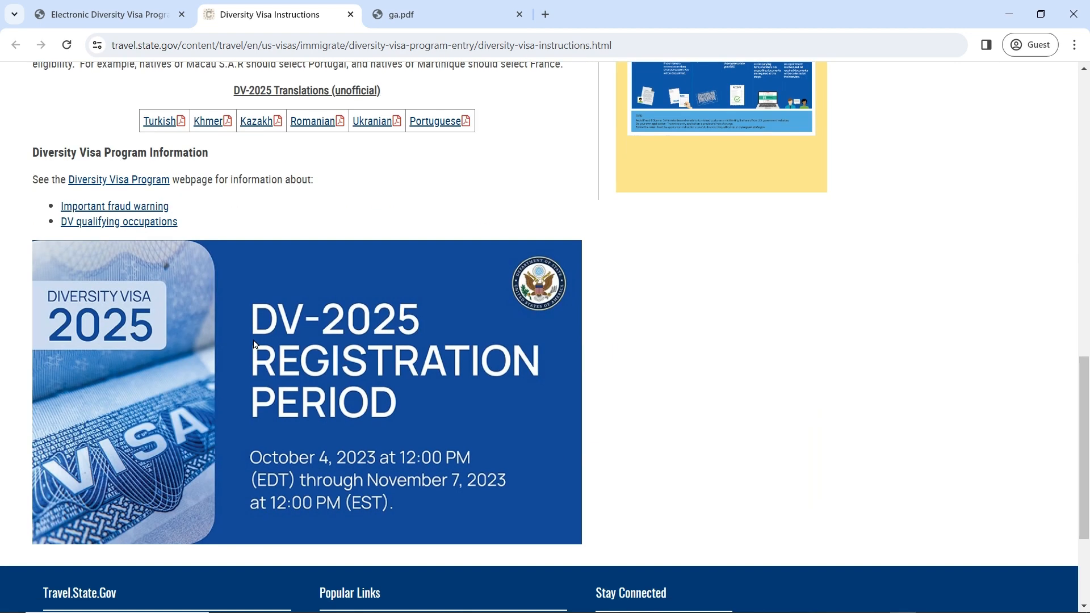
pyautogui.scroll(7, 255, 344)
pyautogui.scroll(-8, 254, 344)
pyautogui.scroll(10, 254, 341)
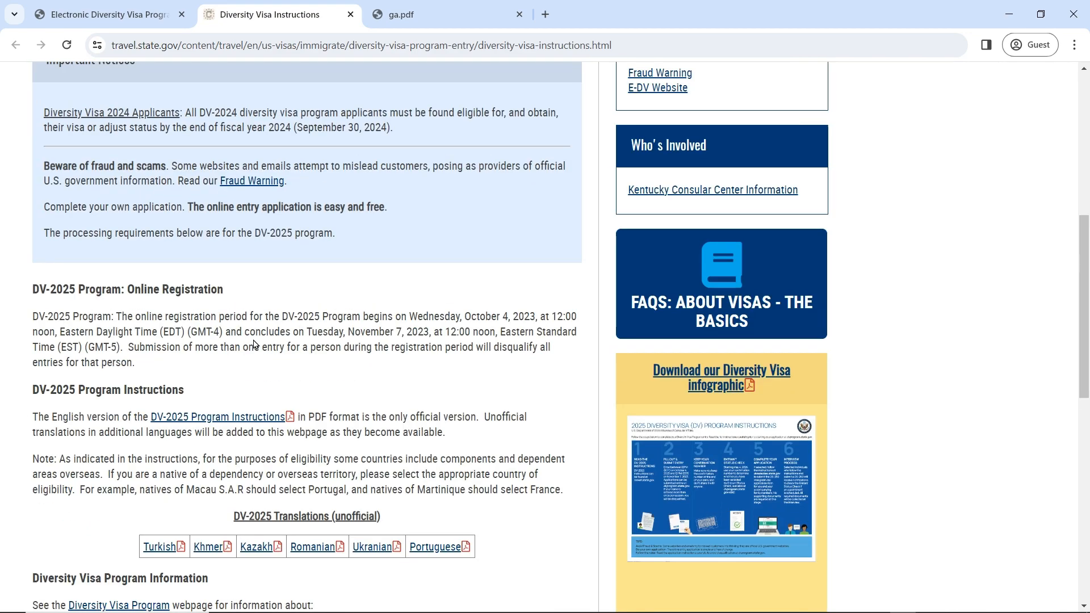
# Step: Return to the program page and open Photo Examples in a new tab
pyautogui.click(107, 12)
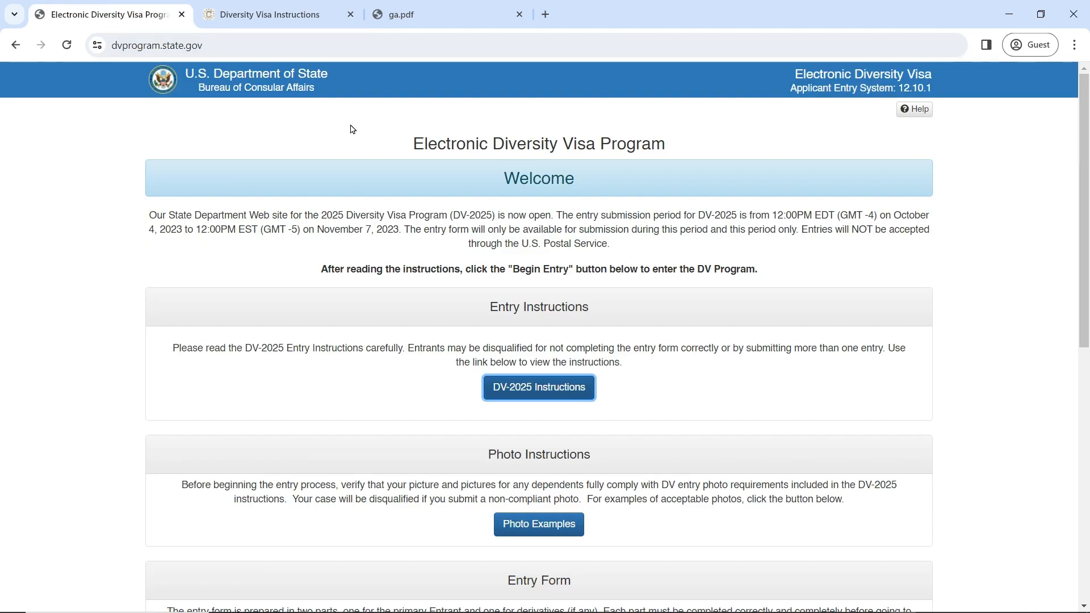
pyautogui.scroll(-3, 817, 344)
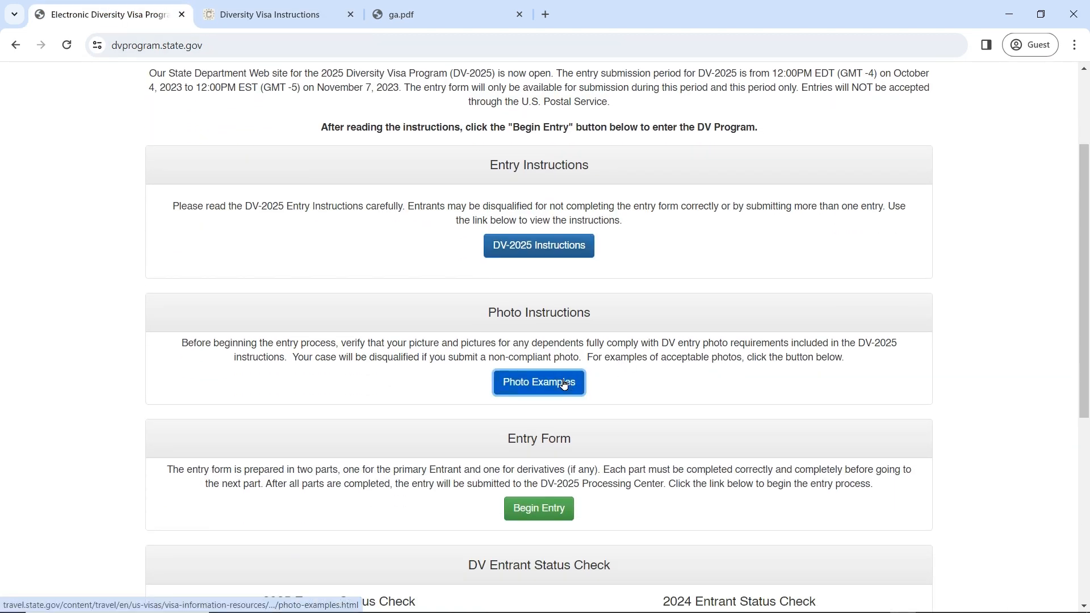
pyautogui.click(566, 384)
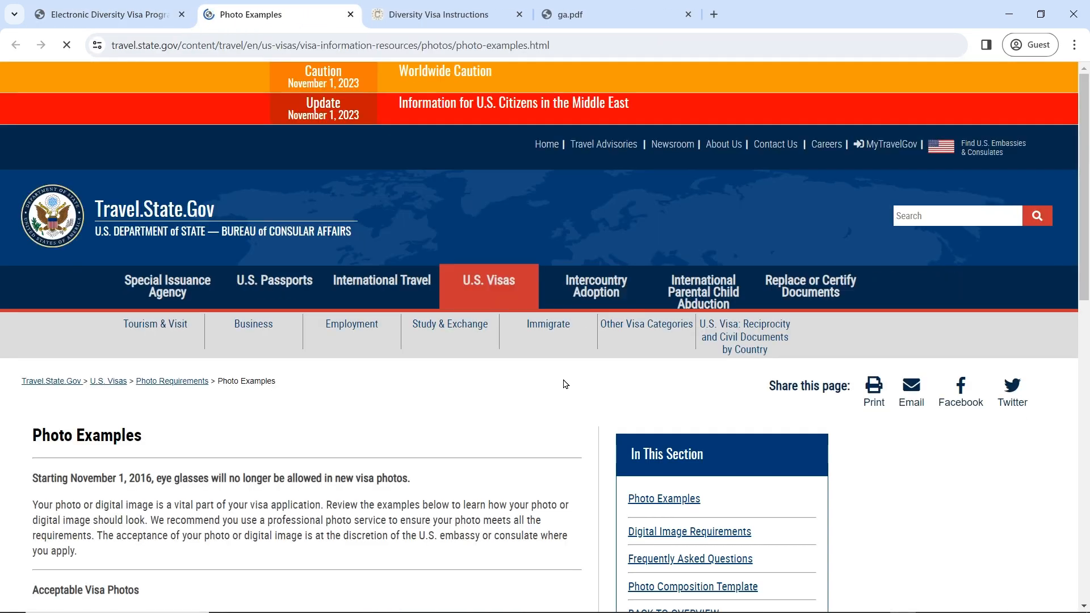
# Step: Review the acceptable visa photo examples
pyautogui.scroll(-5, 438, 407)
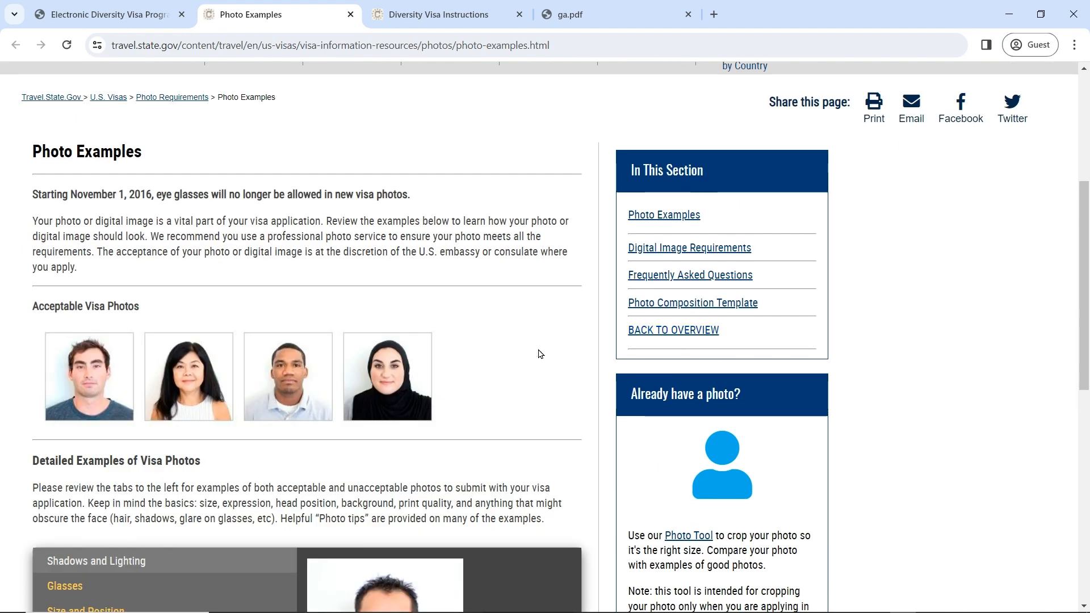
pyautogui.scroll(-6, 540, 353)
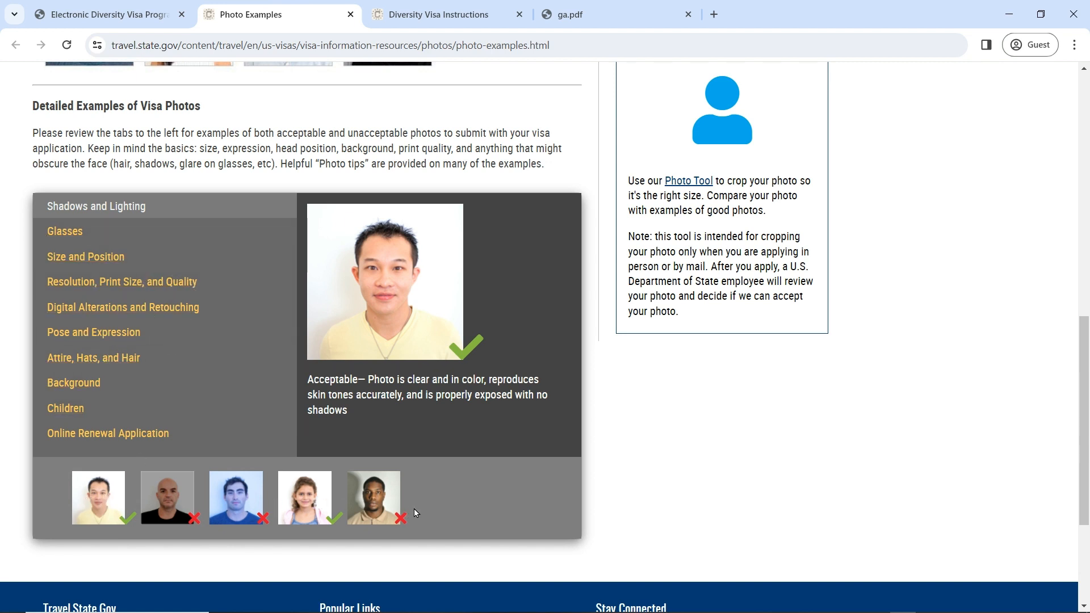
pyautogui.scroll(5, 414, 509)
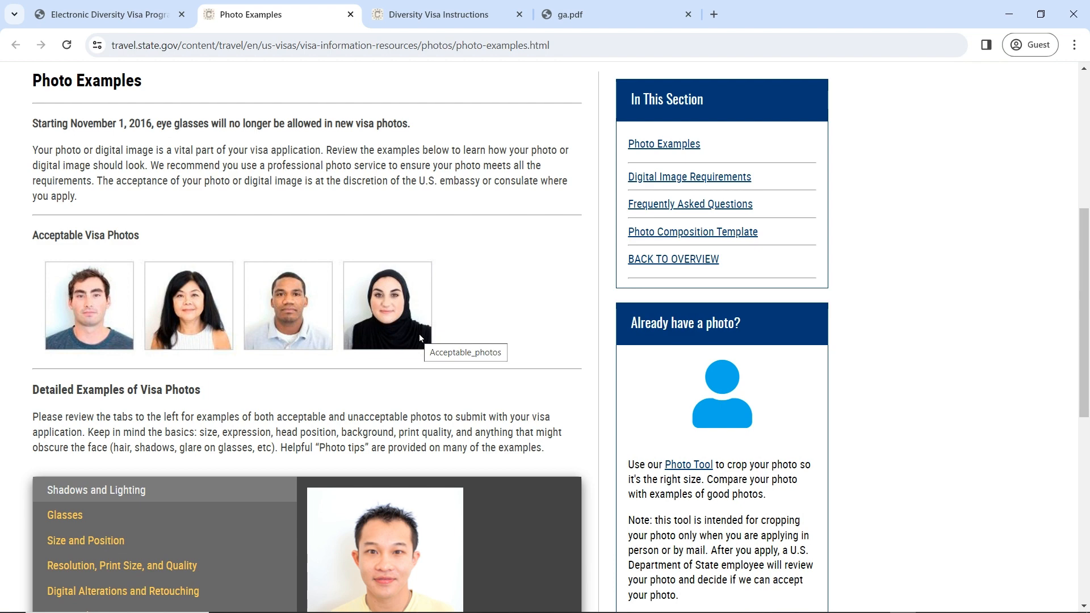
pyautogui.scroll(1, 419, 332)
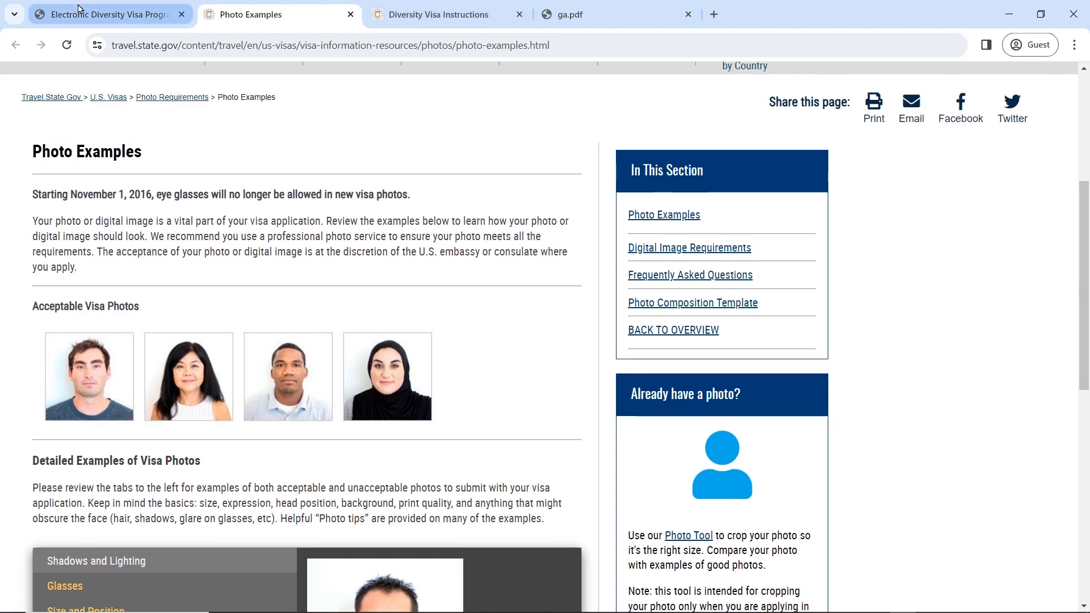
# Step: Go back to the Electronic Diversity Visa tab and begin the DV-2025 entry
pyautogui.click(139, 16)
pyautogui.scroll(-1, 618, 347)
pyautogui.click(547, 366)
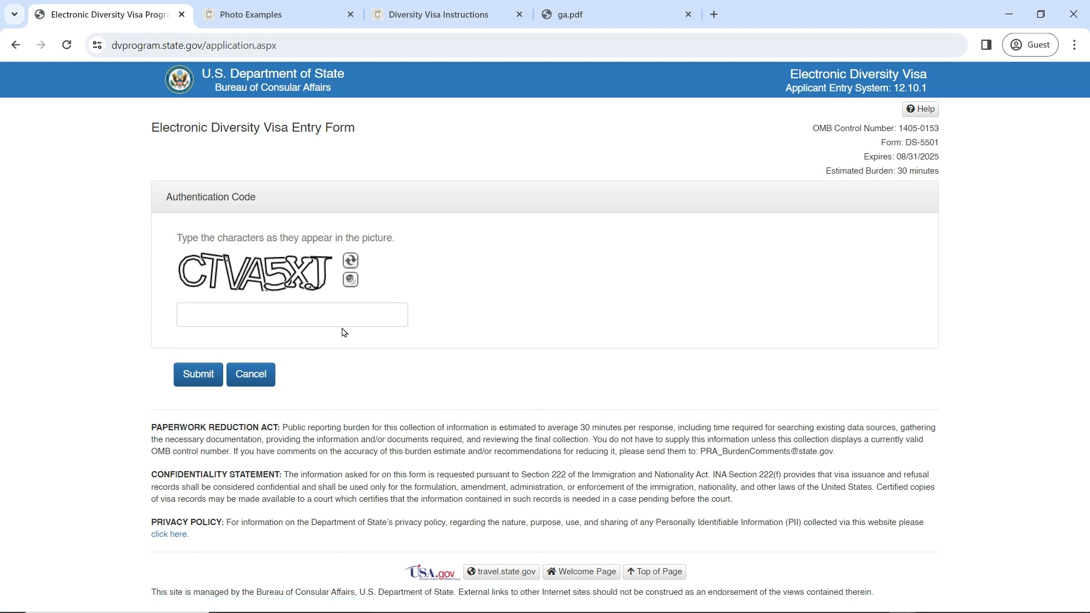
# Step: Enter the authentication code shown in the image and submit it
pyautogui.click(323, 309)
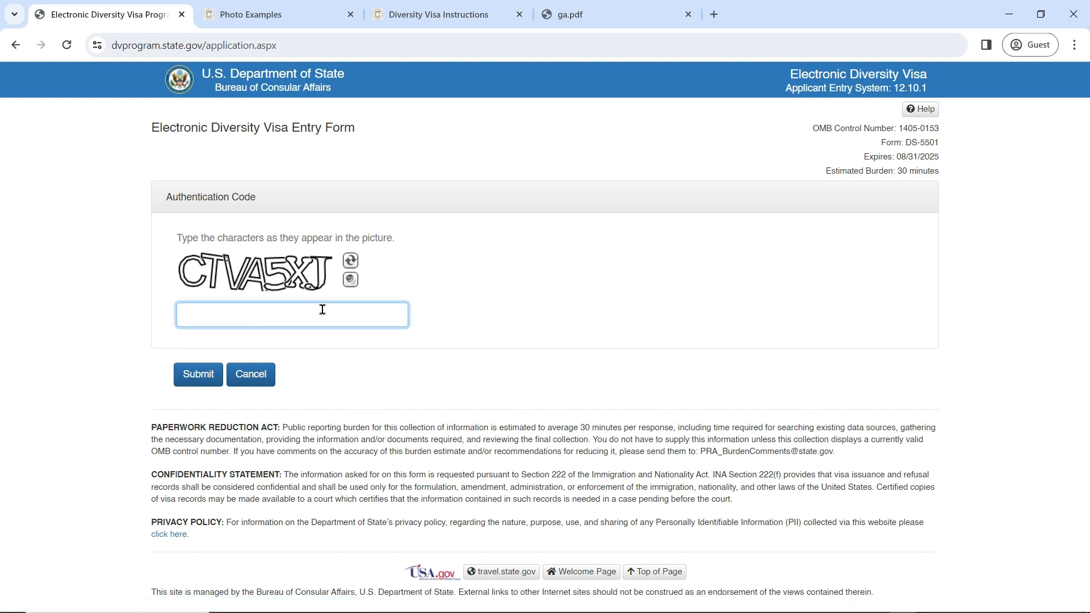
pyautogui.write('CTVA5XJ')
pyautogui.click(191, 372)
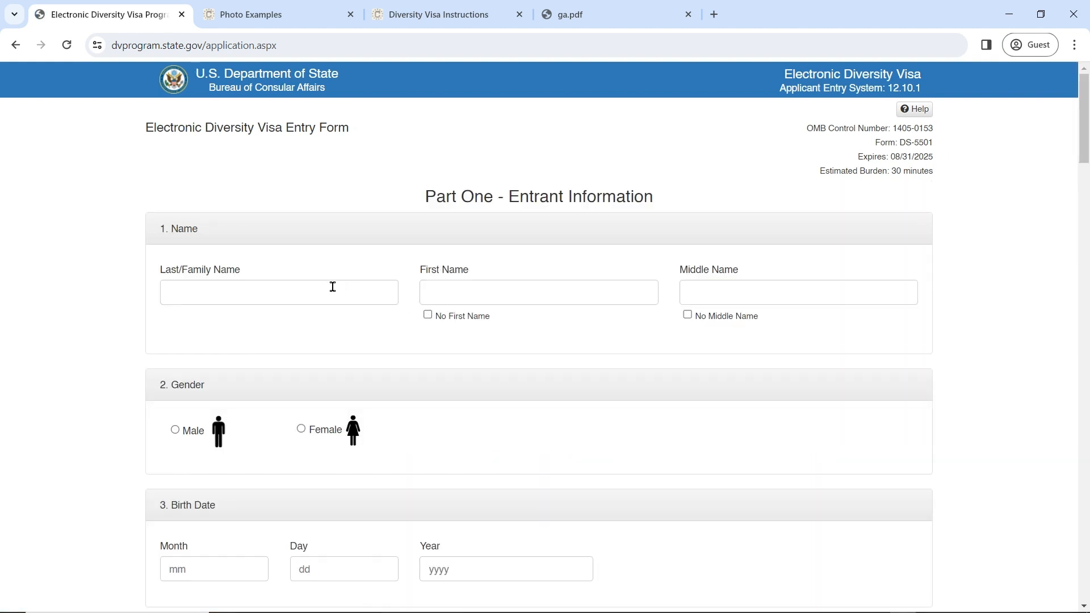
# Step: Enter the entrant's last, first and middle names
pyautogui.click(333, 289)
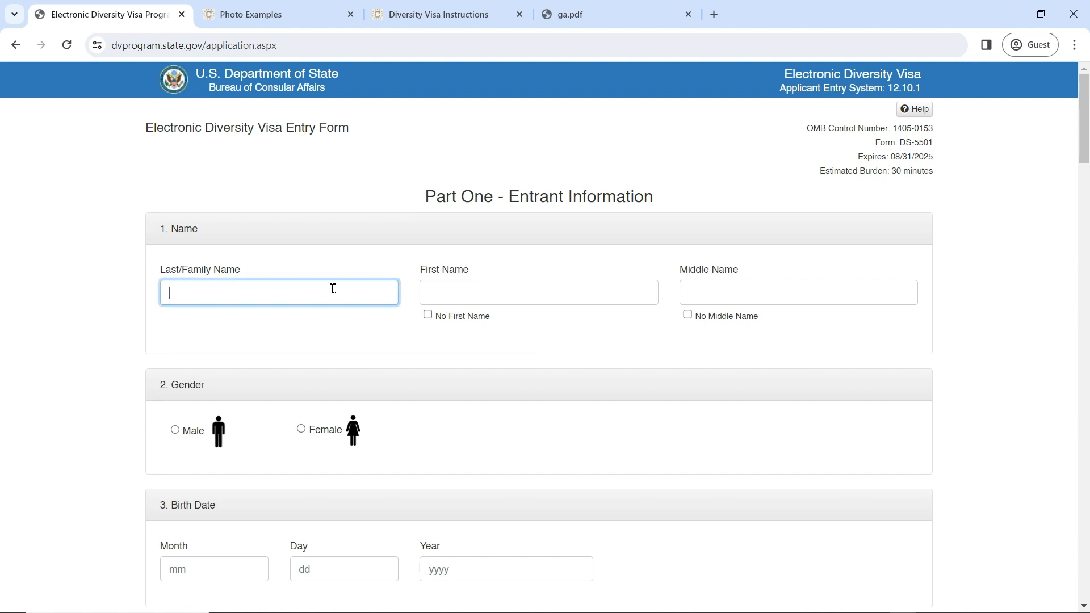
pyautogui.write('DOE')
pyautogui.click(492, 295)
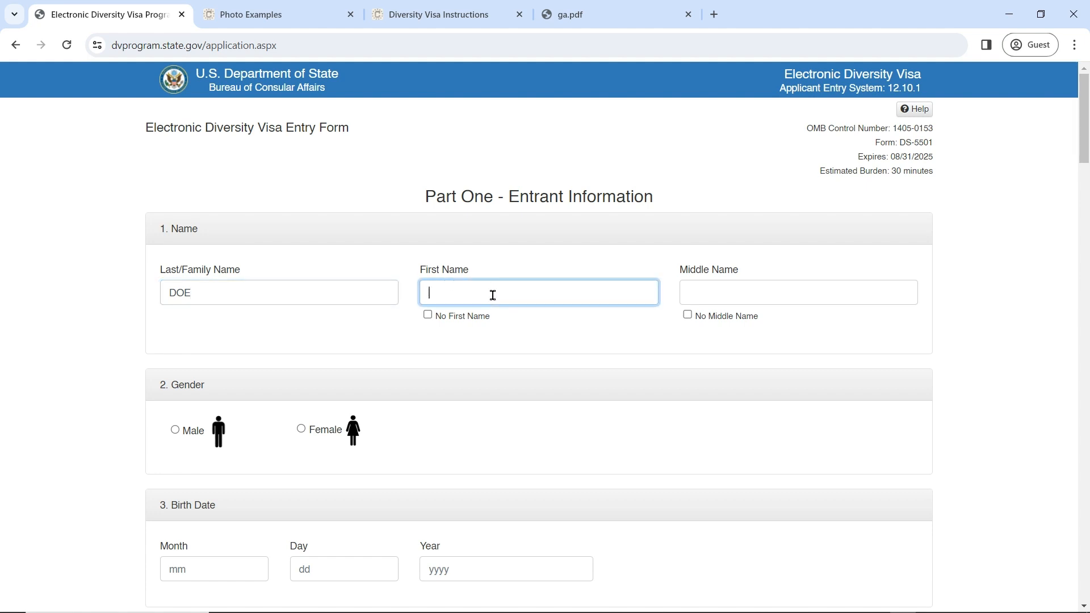
pyautogui.write('JANE')
pyautogui.click(793, 294)
pyautogui.write('JOY')
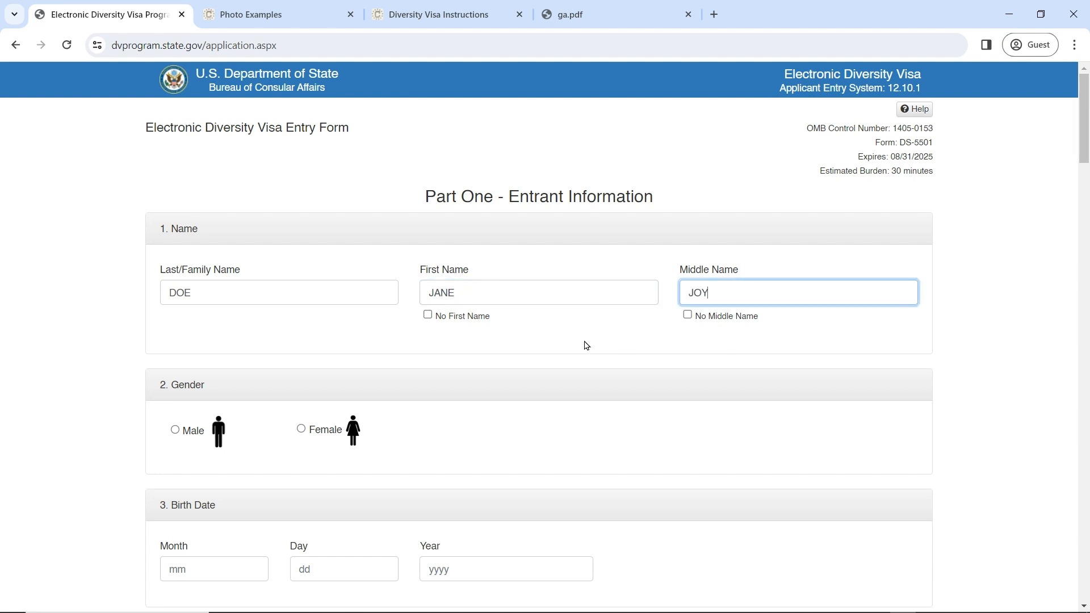
# Step: Select Female gender and enter birth date 01/01/1991
pyautogui.scroll(-3, 588, 345)
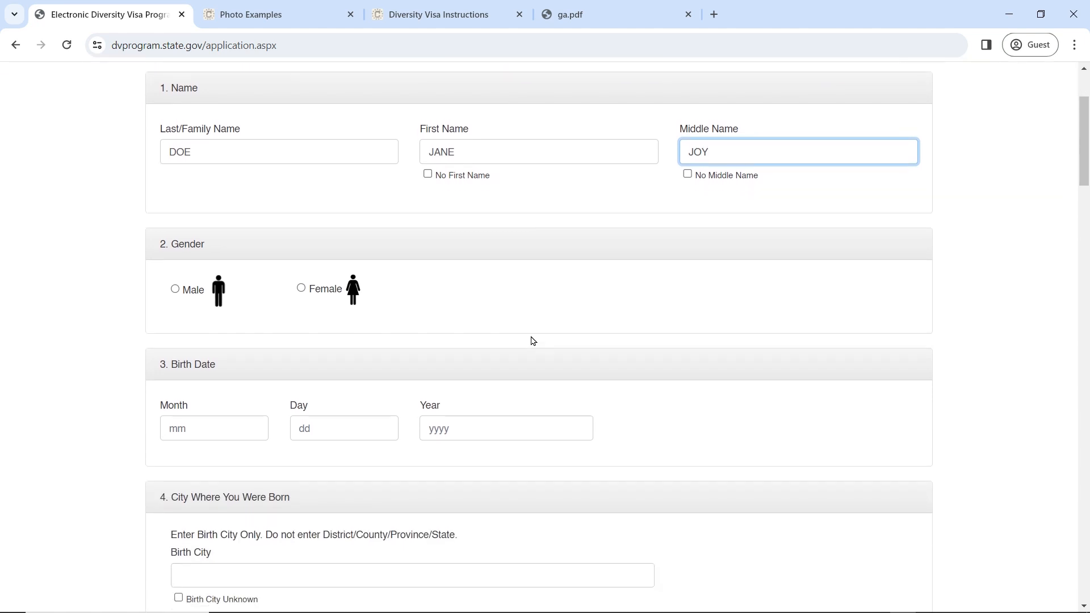
pyautogui.click(301, 287)
pyautogui.scroll(-3, 318, 319)
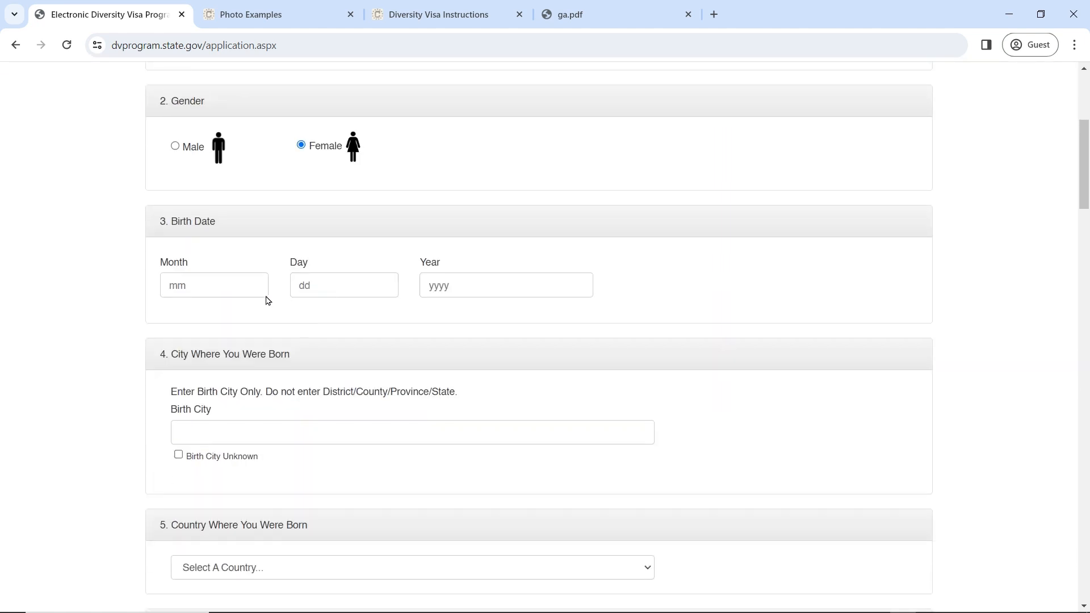
pyautogui.click(233, 284)
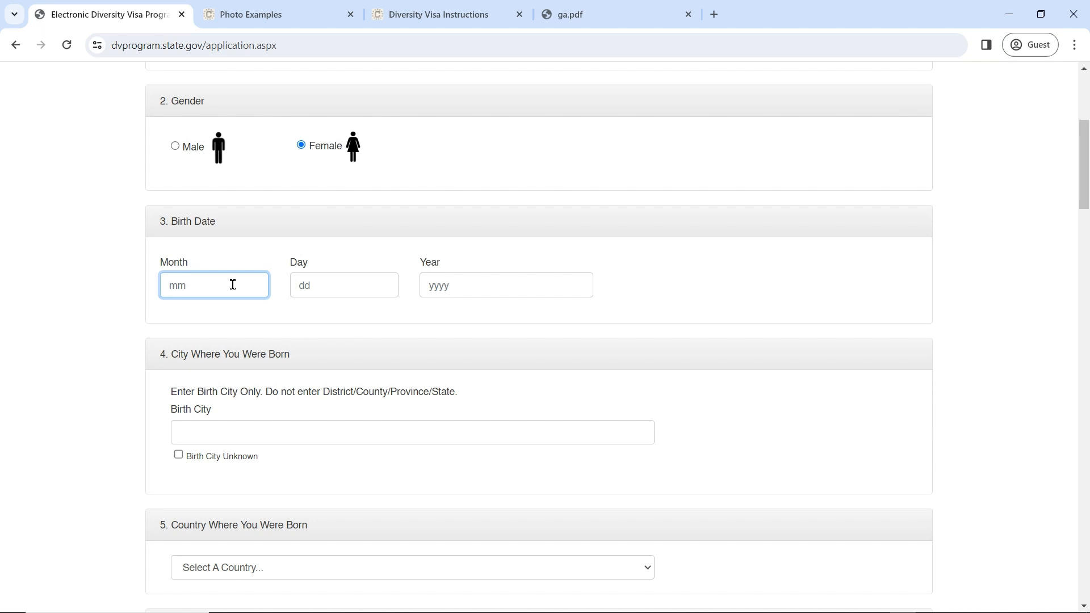
pyautogui.write('01')
pyautogui.click(322, 285)
pyautogui.write('01')
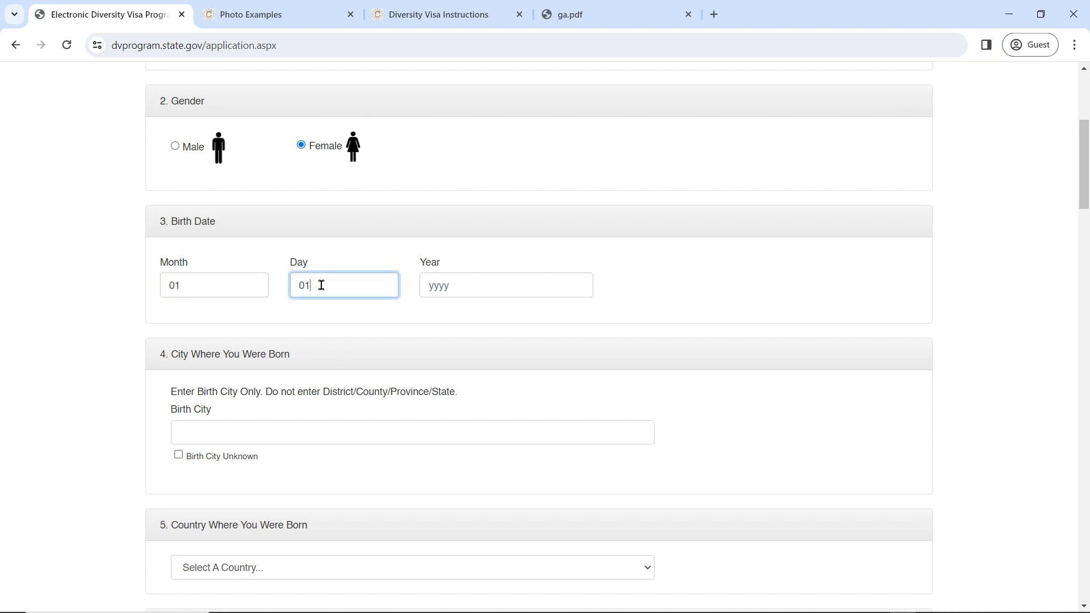
pyautogui.click(450, 296)
pyautogui.write('1')
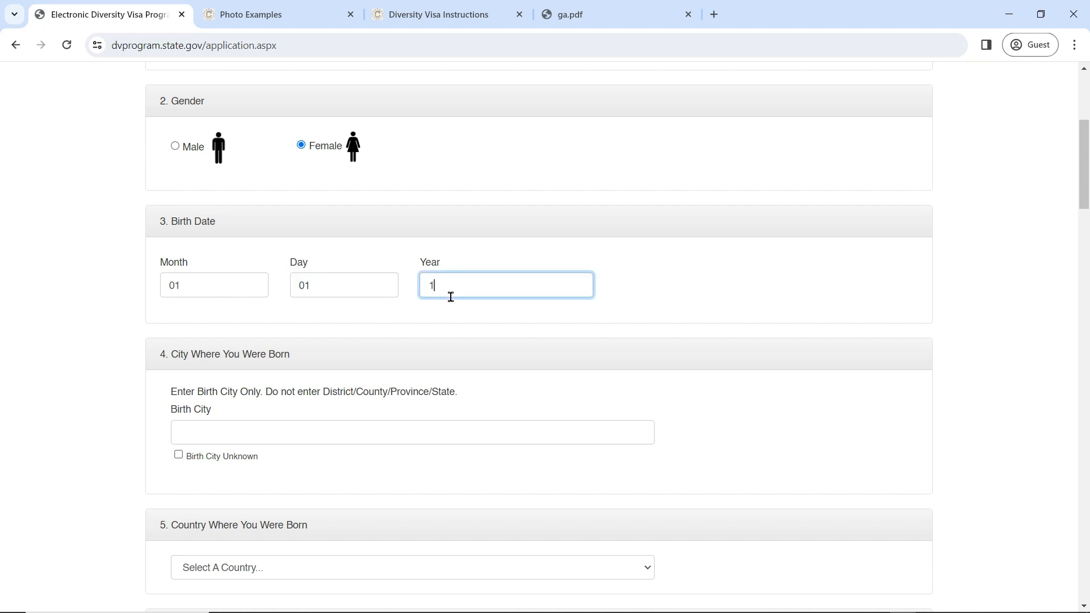
pyautogui.write('993')
pyautogui.press('BackSpace')
pyautogui.write('1')
pyautogui.scroll(-3, 451, 296)
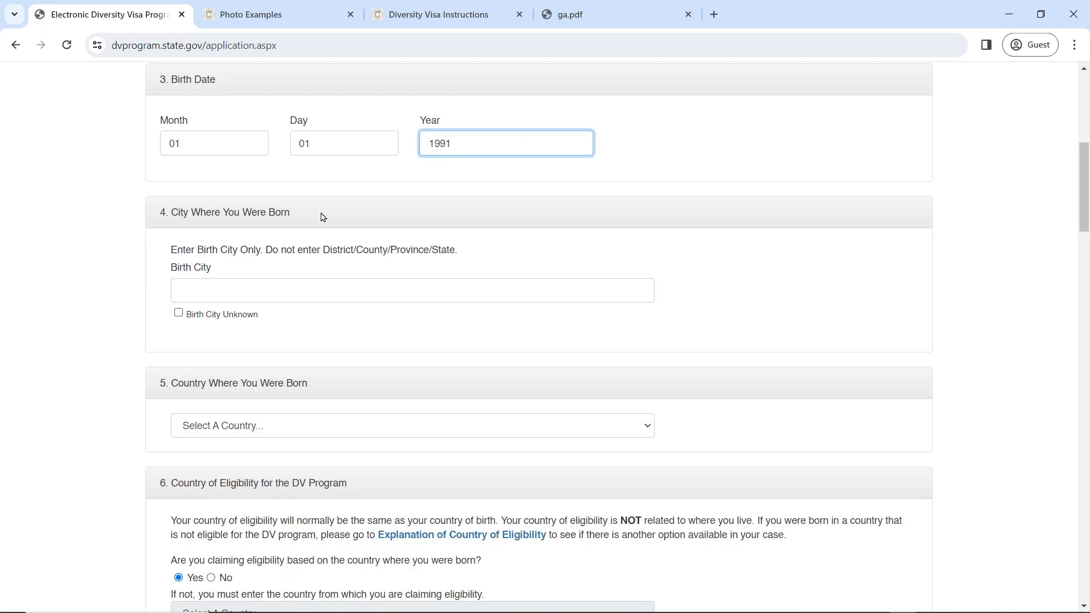
# Step: Enter NAIROBI as the birth city, leaving Birth City Unknown unchecked
pyautogui.moveTo(171, 250); pyautogui.dragTo(479, 254)
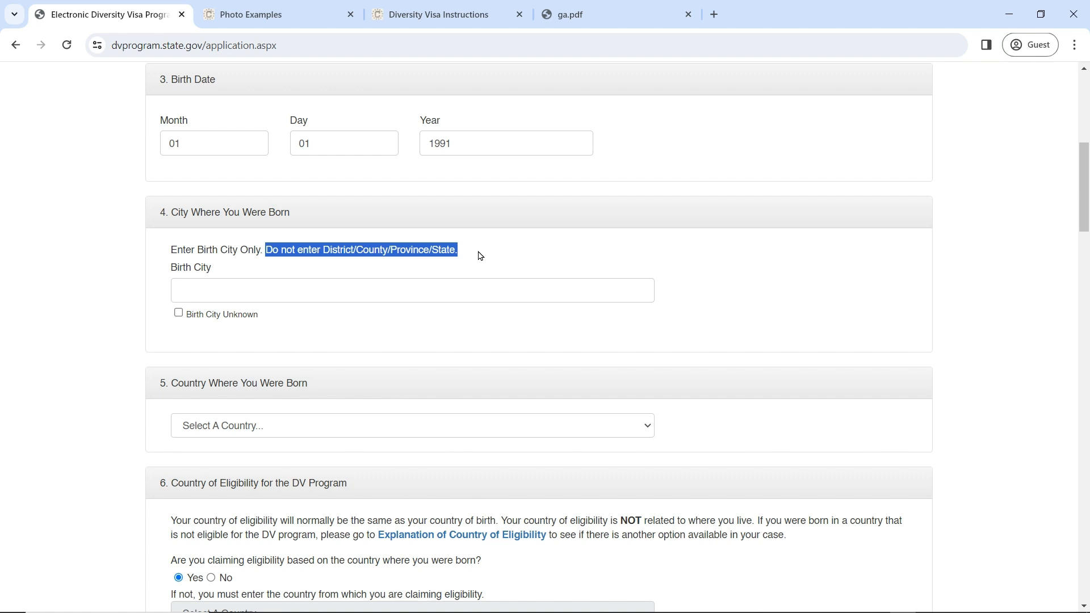
pyautogui.click(450, 291)
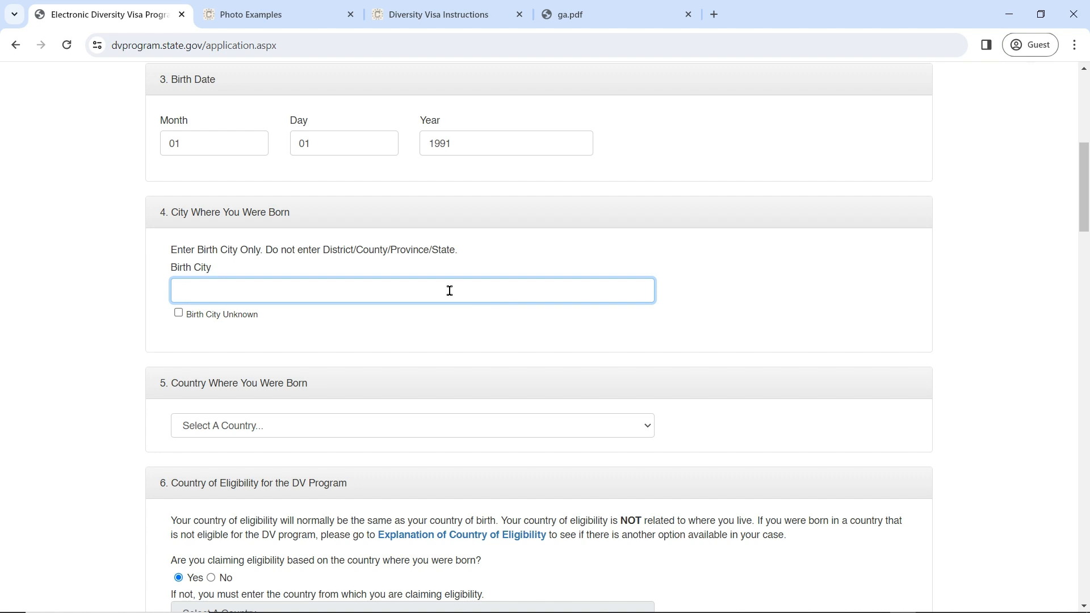
pyautogui.write('NAIROBI')
pyautogui.click(182, 316)
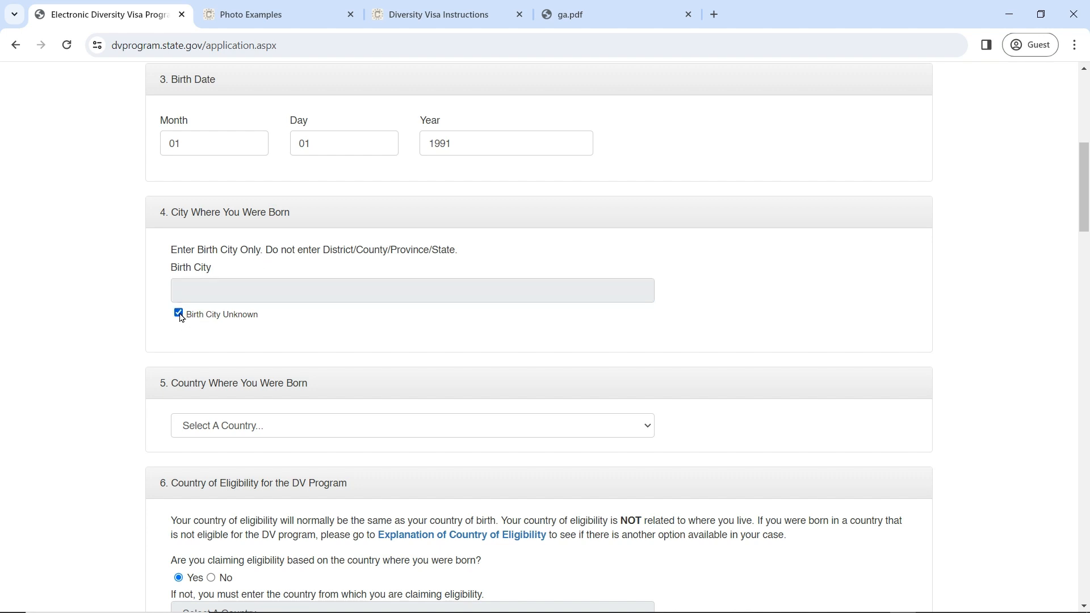
pyautogui.click(180, 314)
pyautogui.click(194, 290)
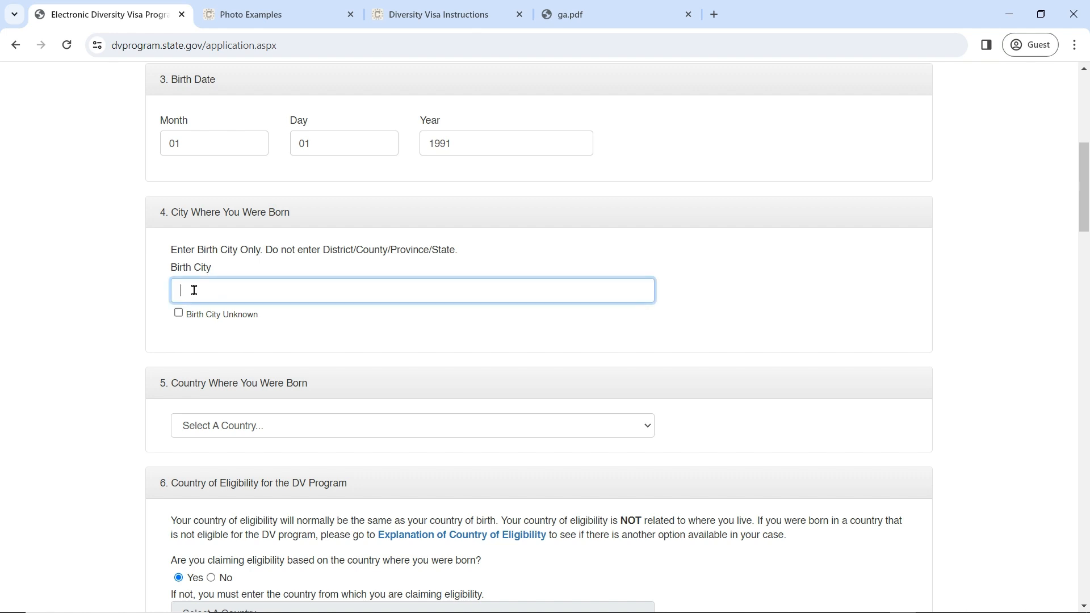
pyautogui.write('NAIROBI')
# Step: Set Kenya as the country of birth
pyautogui.scroll(-2, 266, 352)
pyautogui.click(292, 284)
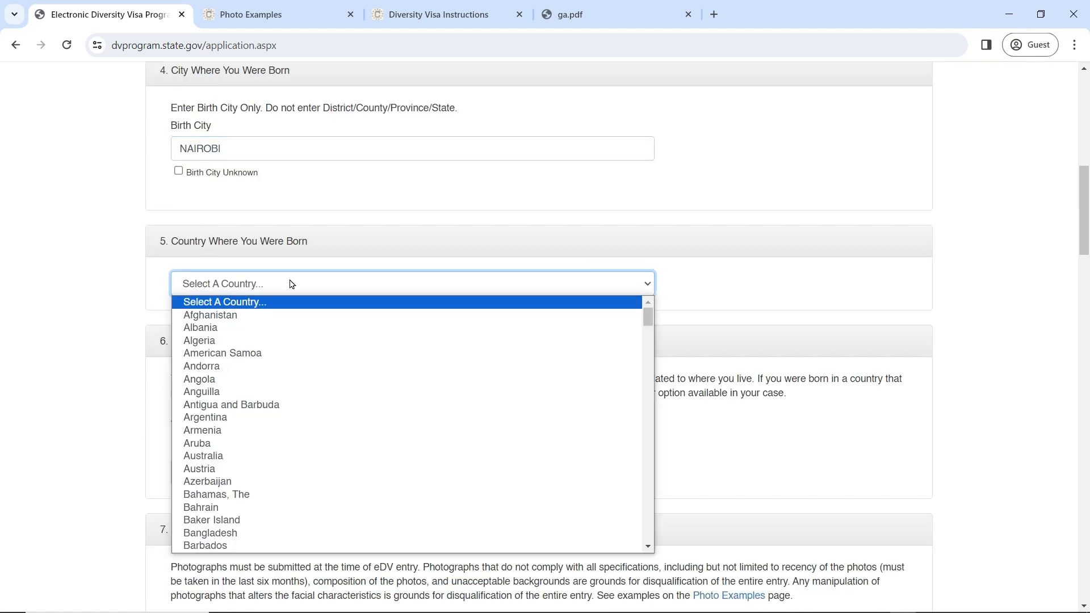
pyautogui.write('ke')
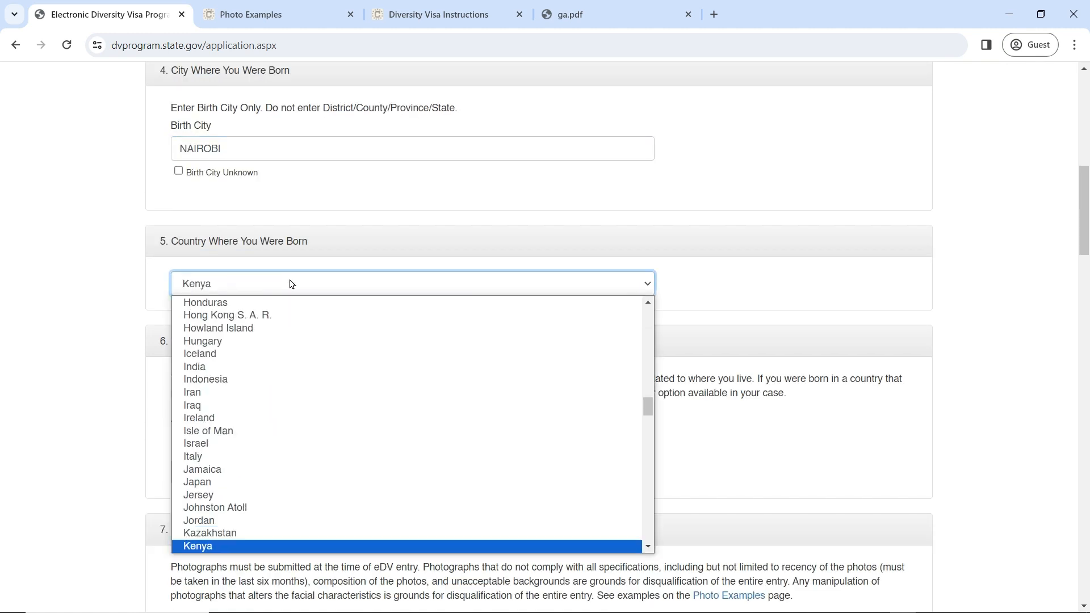
pyautogui.press('Return')
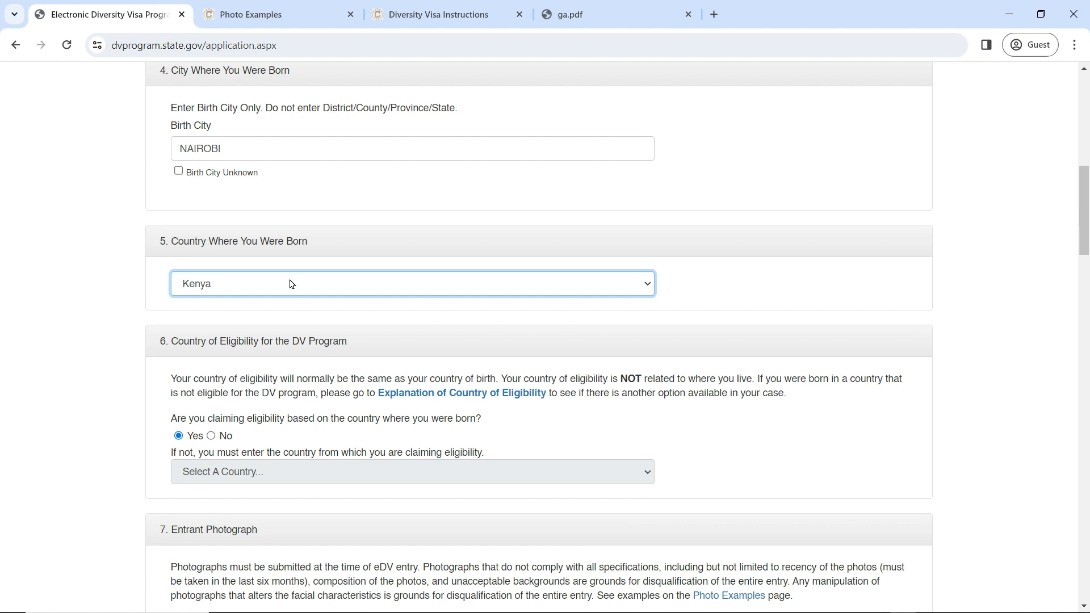
# Step: Answer Yes to claiming eligibility through the birth country, discarding the trial Albania choice
pyautogui.scroll(-2, 293, 284)
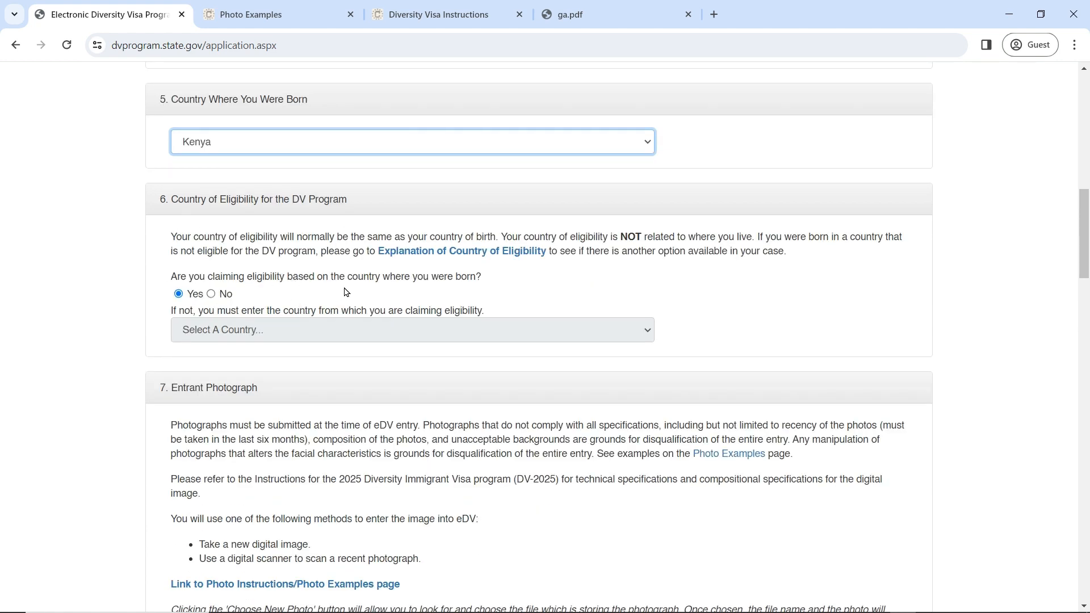
pyautogui.moveTo(171, 275); pyautogui.dragTo(491, 291)
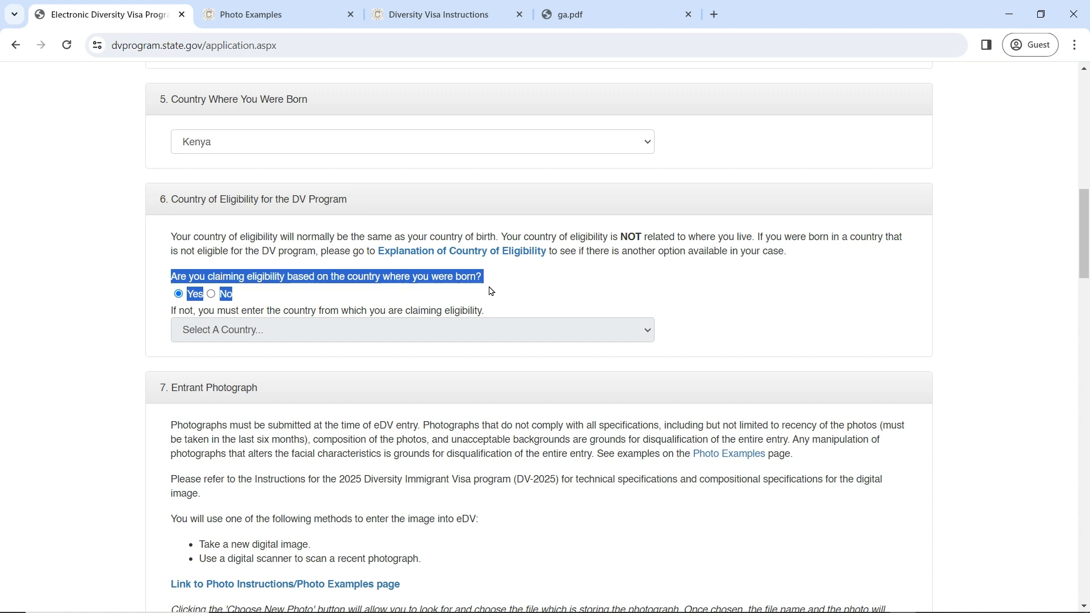
pyautogui.click(536, 278)
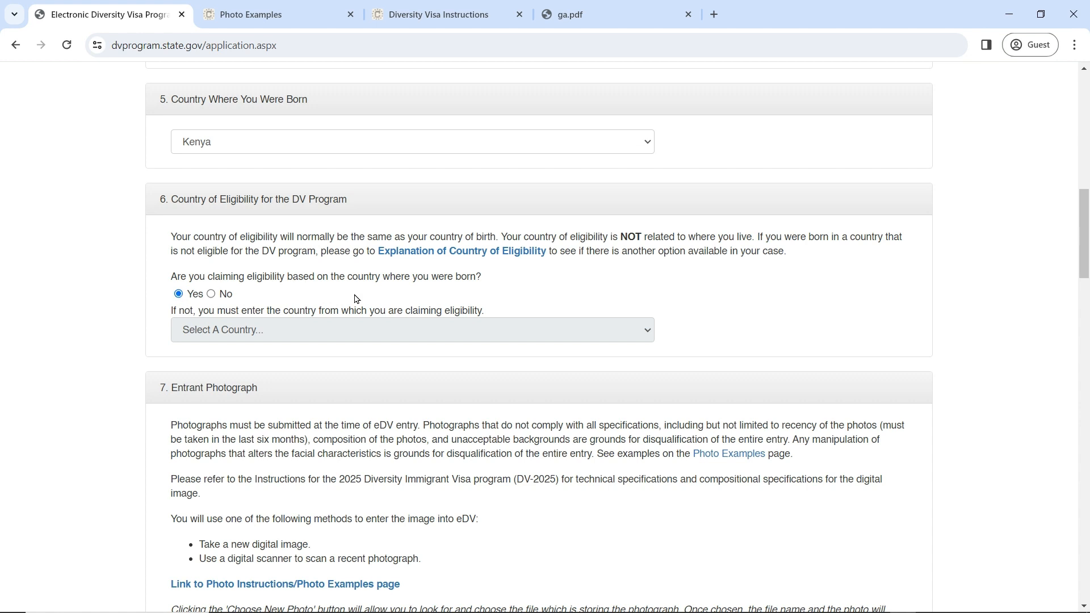
pyautogui.scroll(1, 355, 297)
pyautogui.scroll(-1, 355, 297)
pyautogui.click(211, 295)
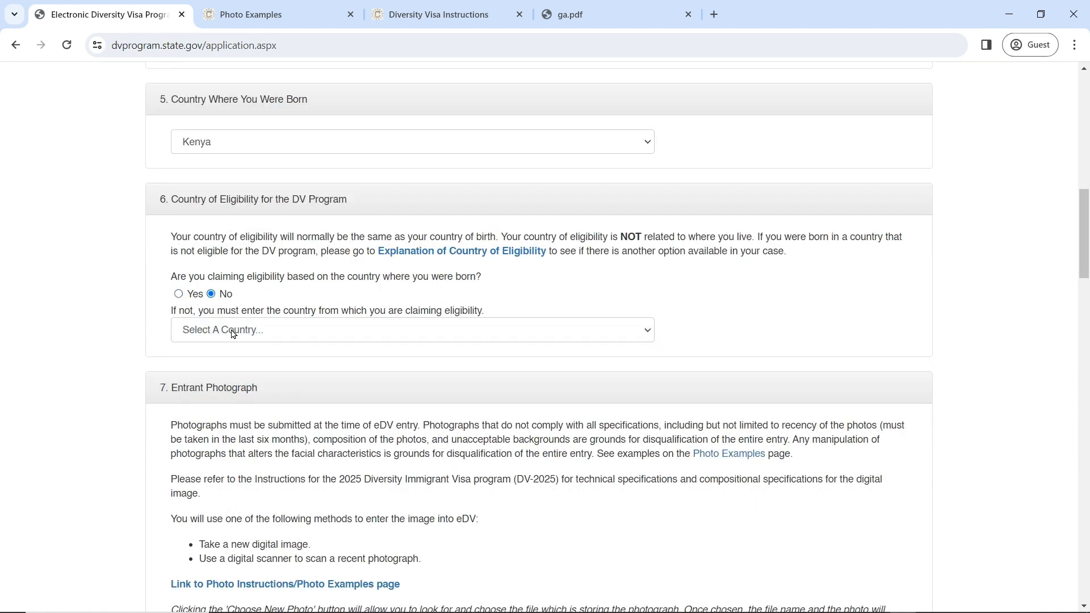
pyautogui.click(252, 331)
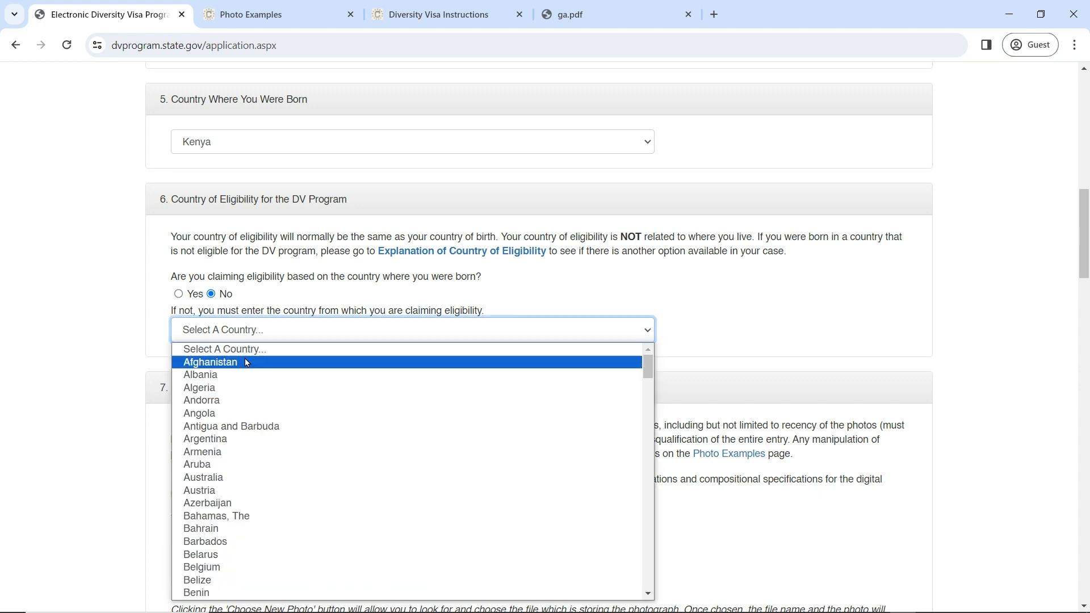
pyautogui.click(718, 286)
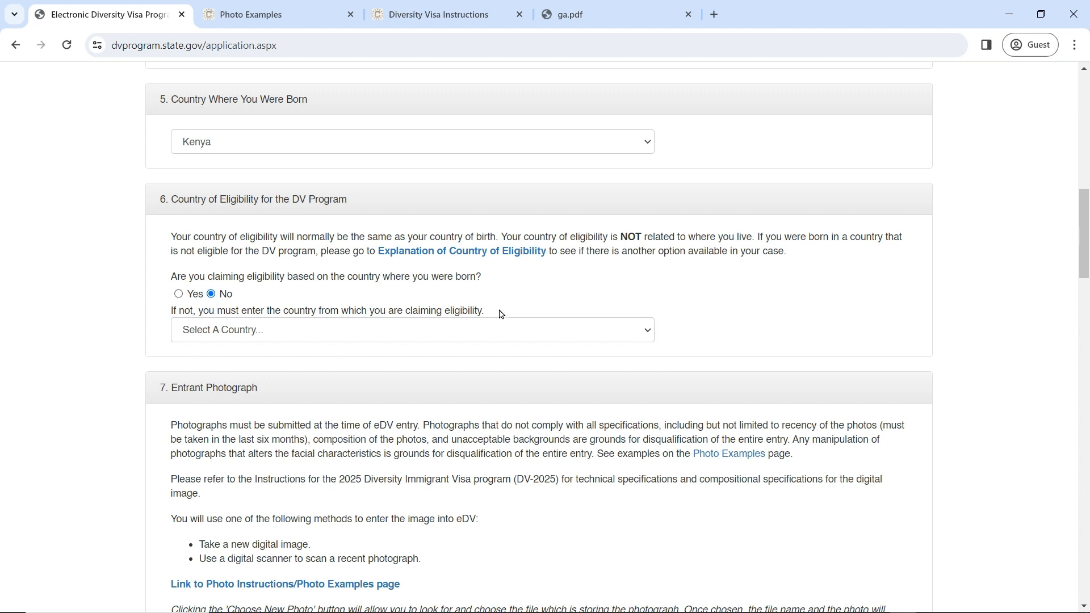
pyautogui.click(492, 328)
pyautogui.click(417, 380)
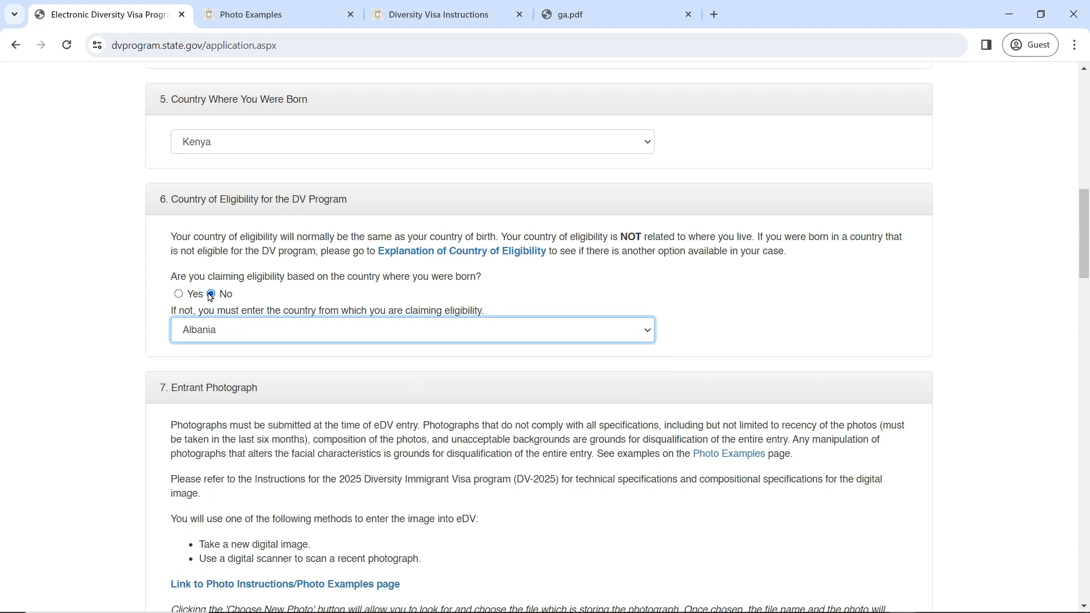
pyautogui.click(180, 295)
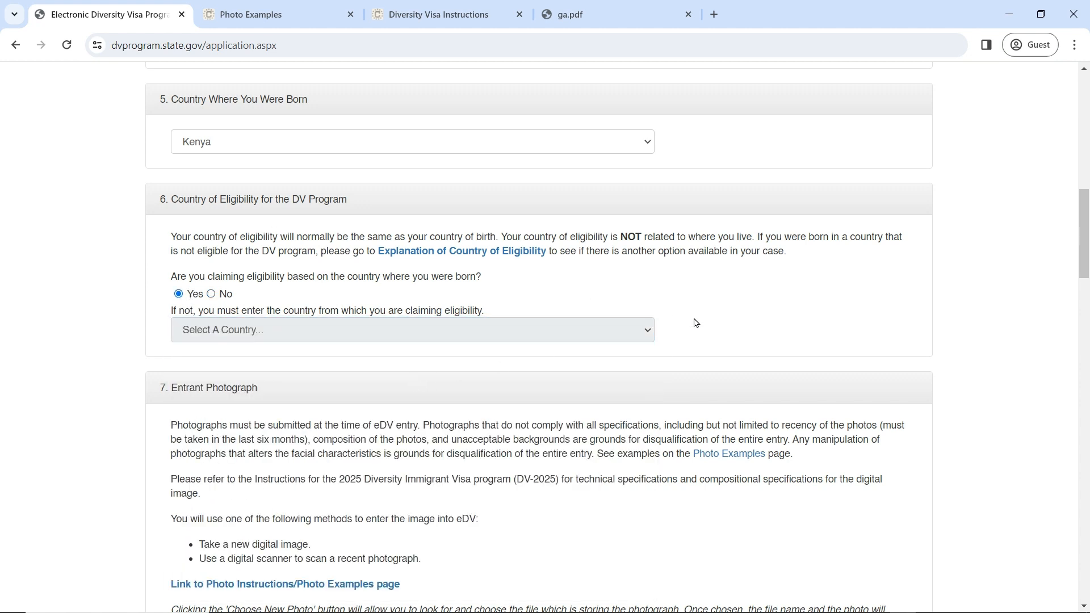
pyautogui.scroll(-3, 695, 321)
pyautogui.scroll(-1, 384, 471)
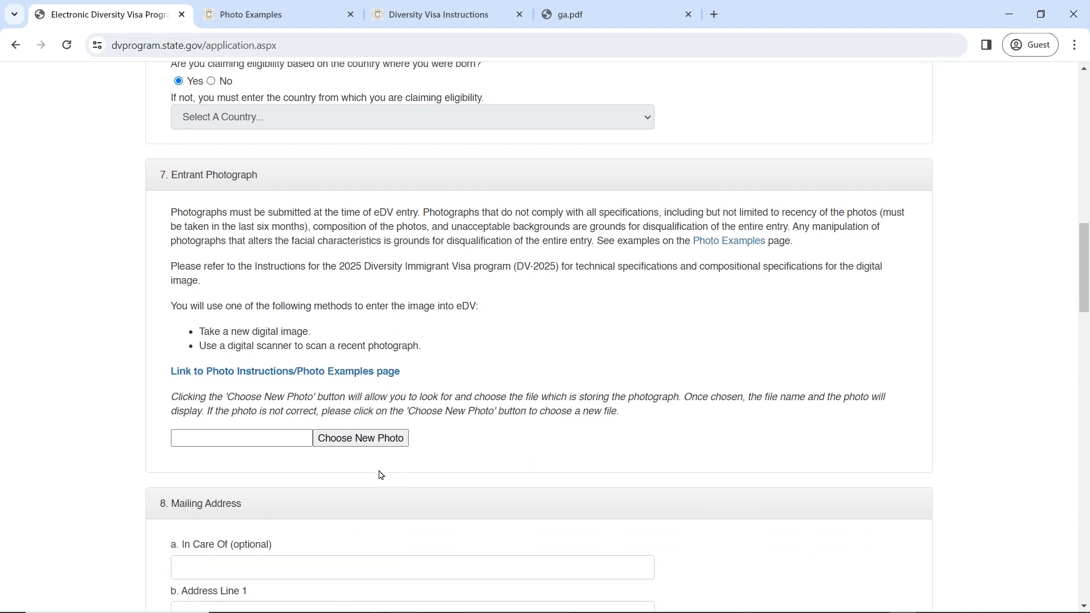
# Step: Upload 1200x600wa.png from the Desktop as the entrant photograph
pyautogui.click(363, 442)
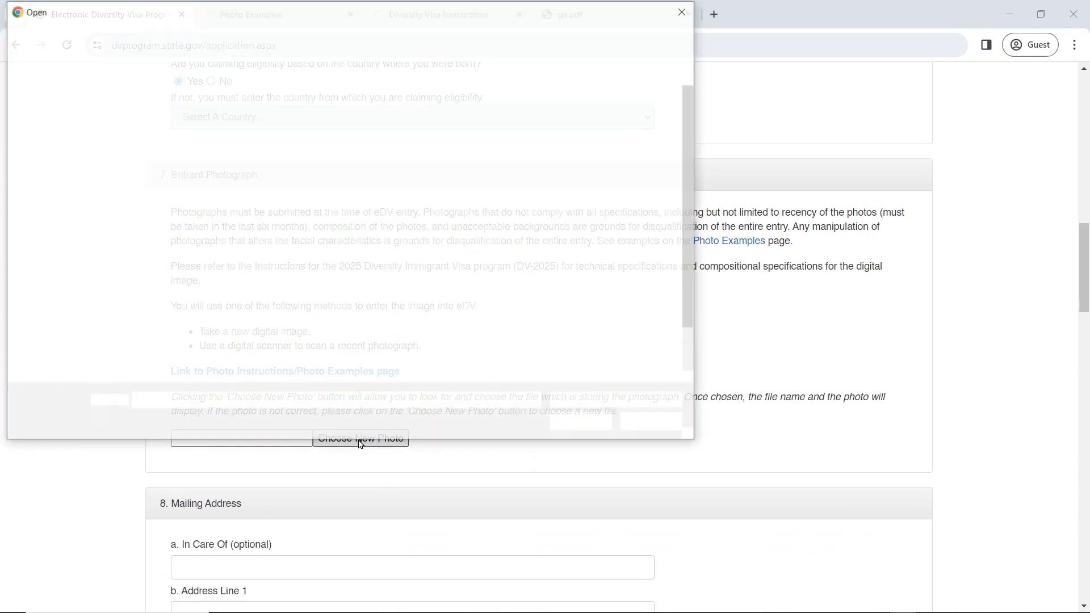
pyautogui.click(43, 201)
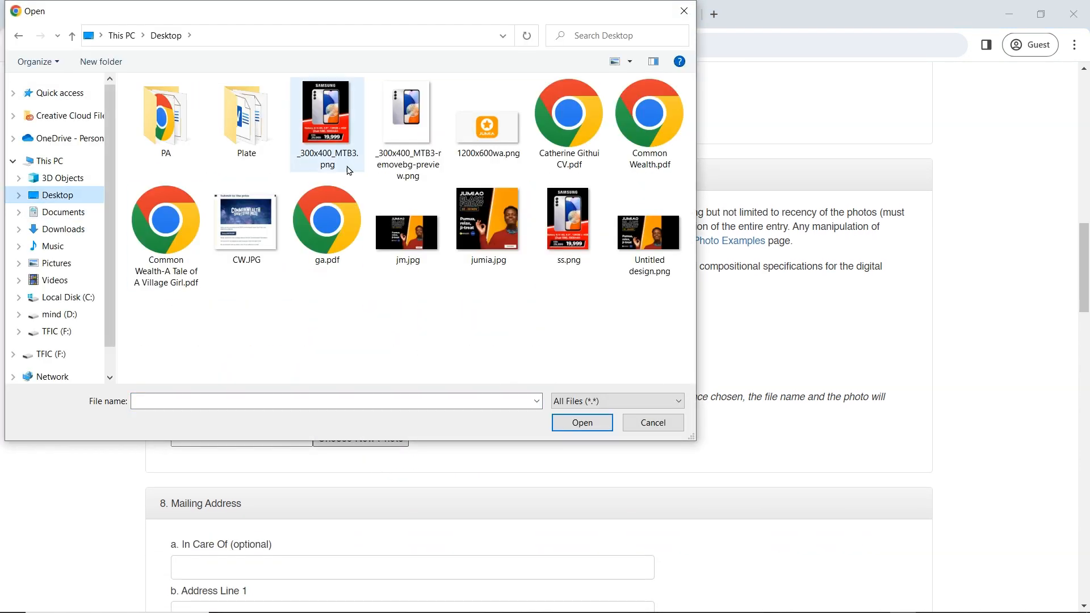
pyautogui.click(472, 134)
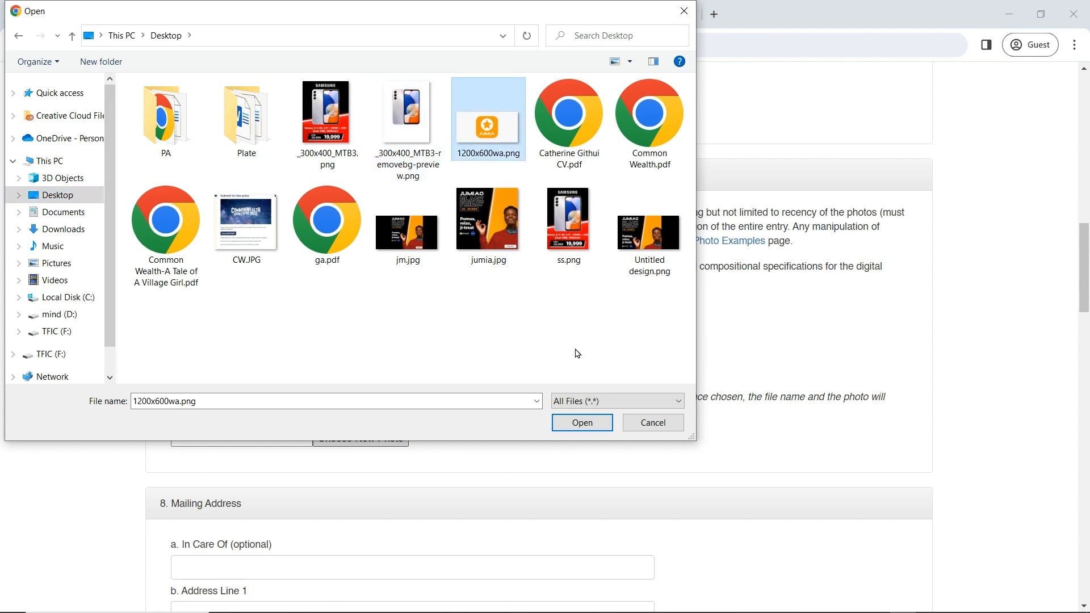
pyautogui.click(582, 423)
pyautogui.scroll(-2, 434, 470)
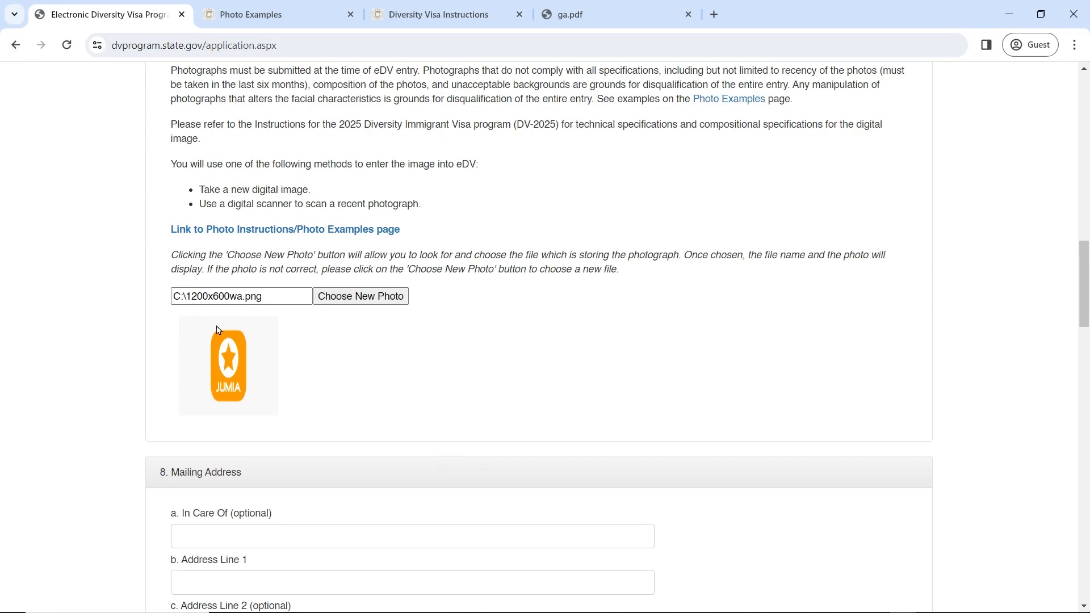
pyautogui.click(298, 15)
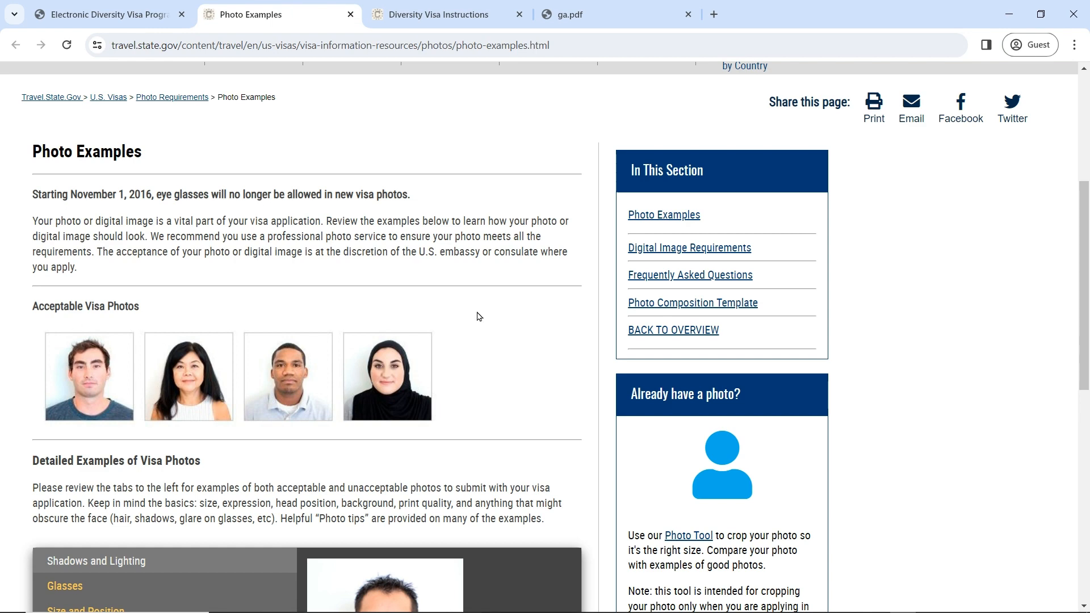
pyautogui.click(142, 8)
pyautogui.scroll(-5, 489, 318)
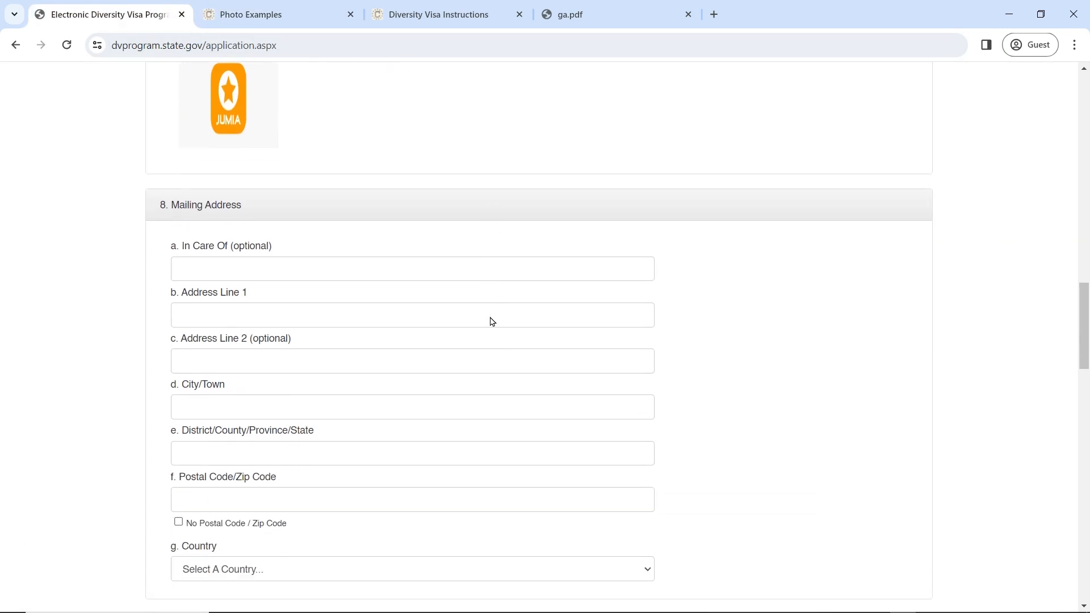
# Step: Enter the mailing address line, city/town, district and postal code
pyautogui.click(254, 229)
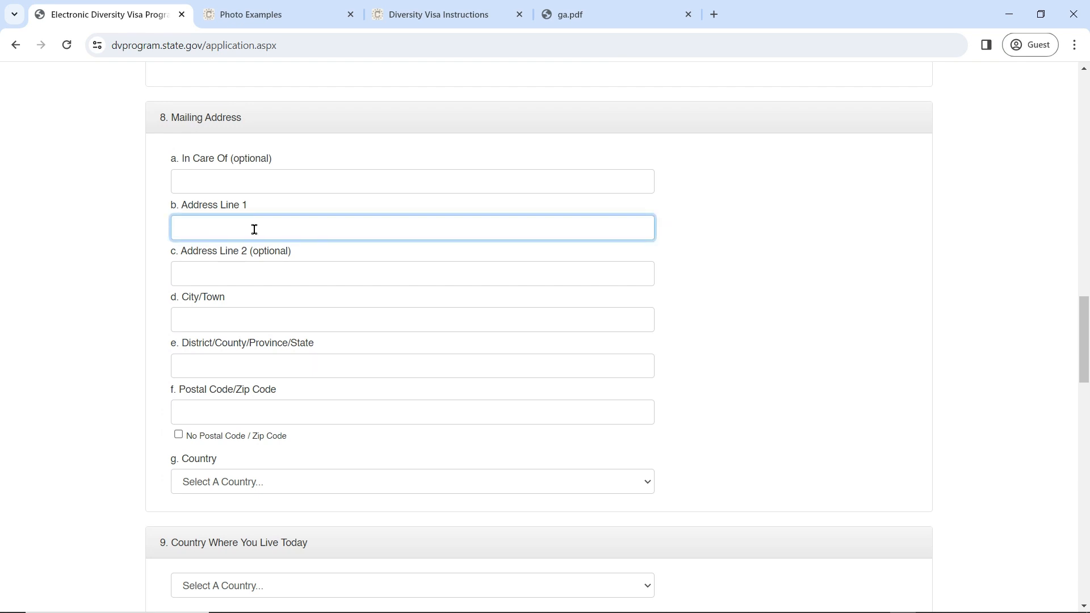
pyautogui.write('47')
pyautogui.click(265, 316)
pyautogui.write('N')
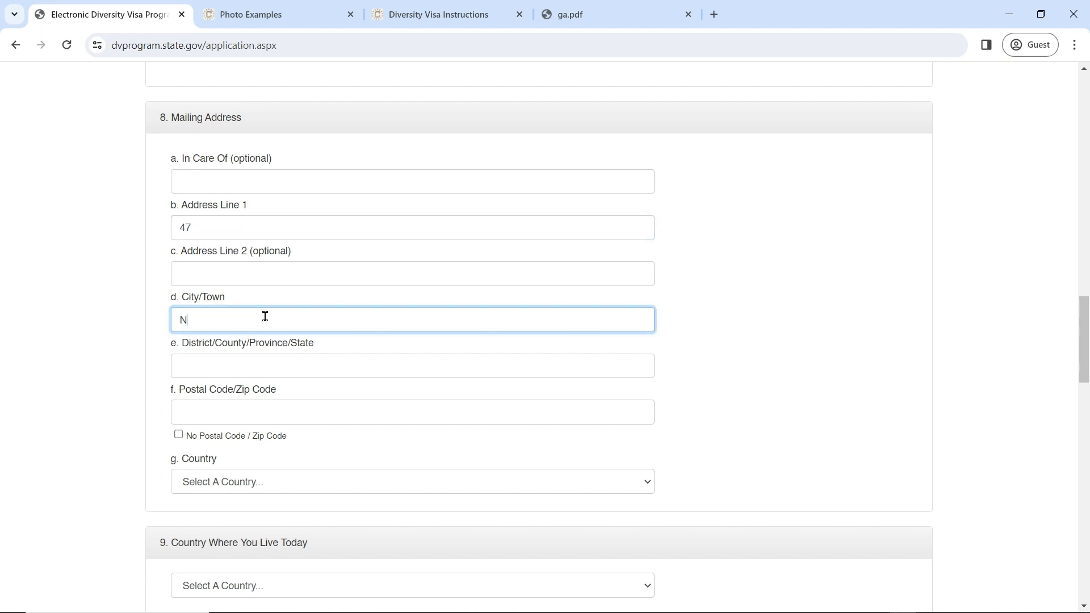
pyautogui.write('AIROBI')
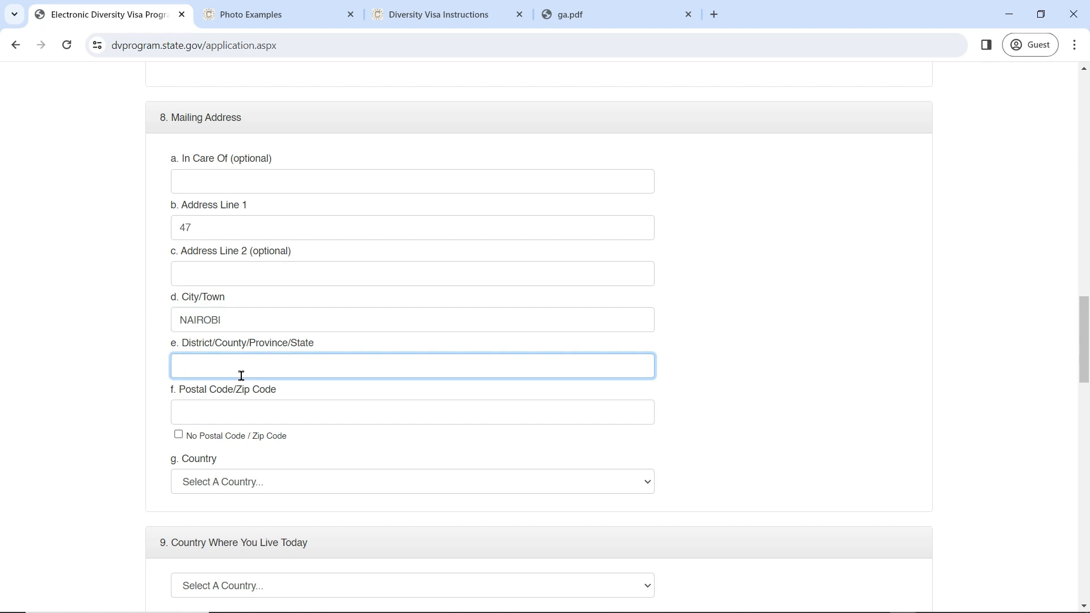
pyautogui.moveTo(243, 326); pyautogui.dragTo(175, 325)
pyautogui.write('K')
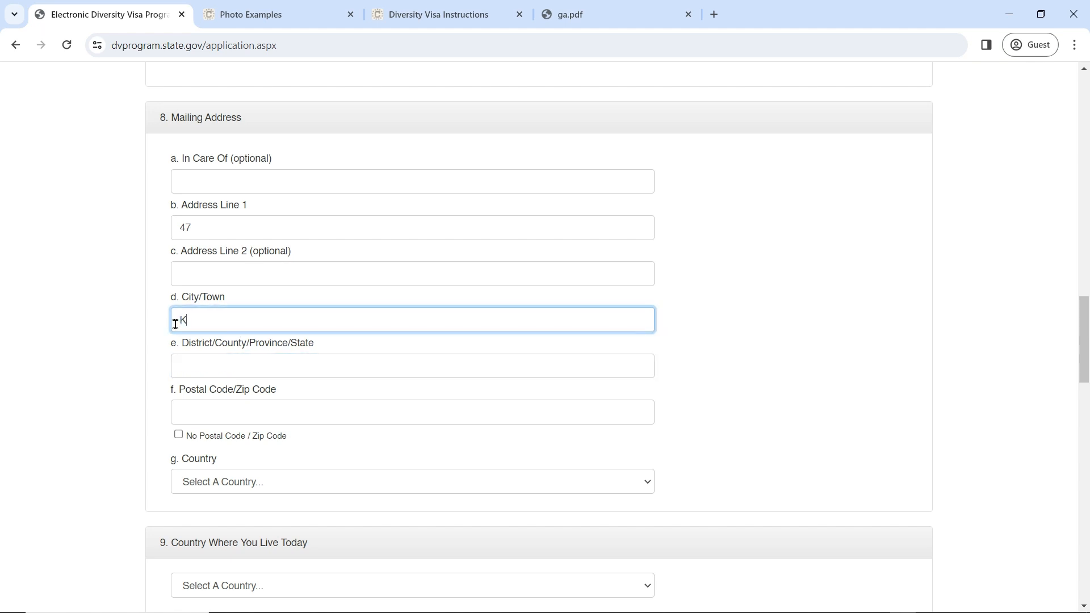
pyautogui.write('AYOLE')
pyautogui.click(190, 360)
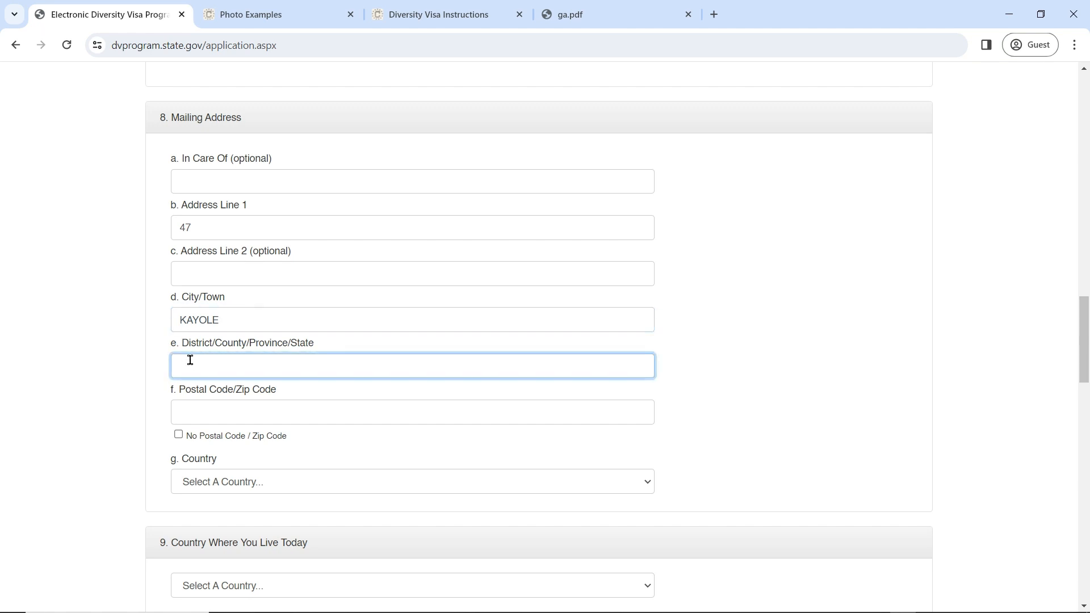
pyautogui.write('NAIROBI')
pyautogui.click(192, 405)
pyautogui.write('00518')
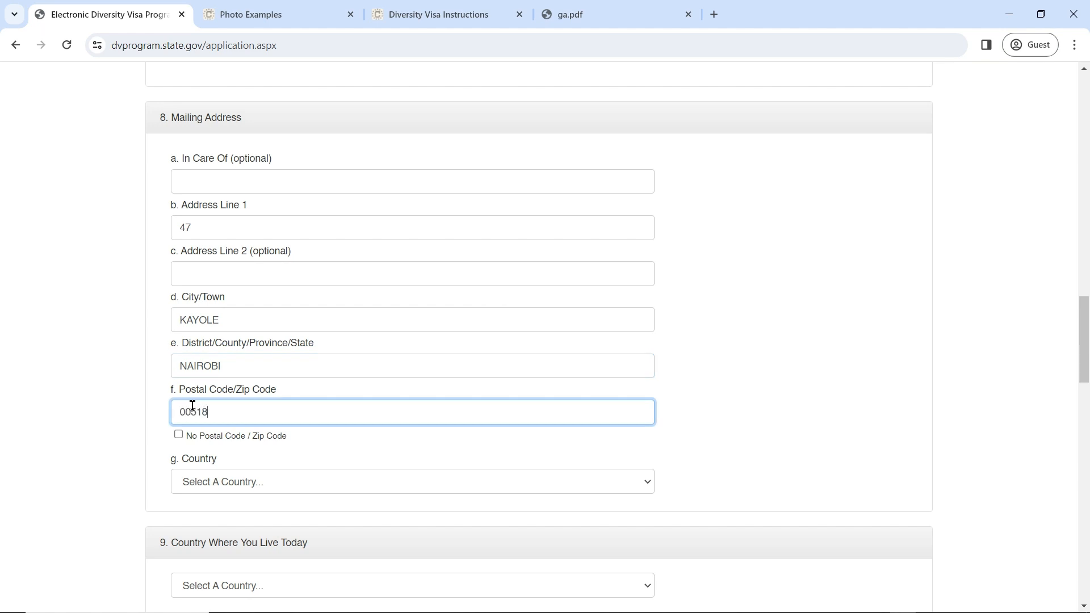
# Step: Set the mailing address country to Kenya and fill in the care-of name
pyautogui.click(202, 482)
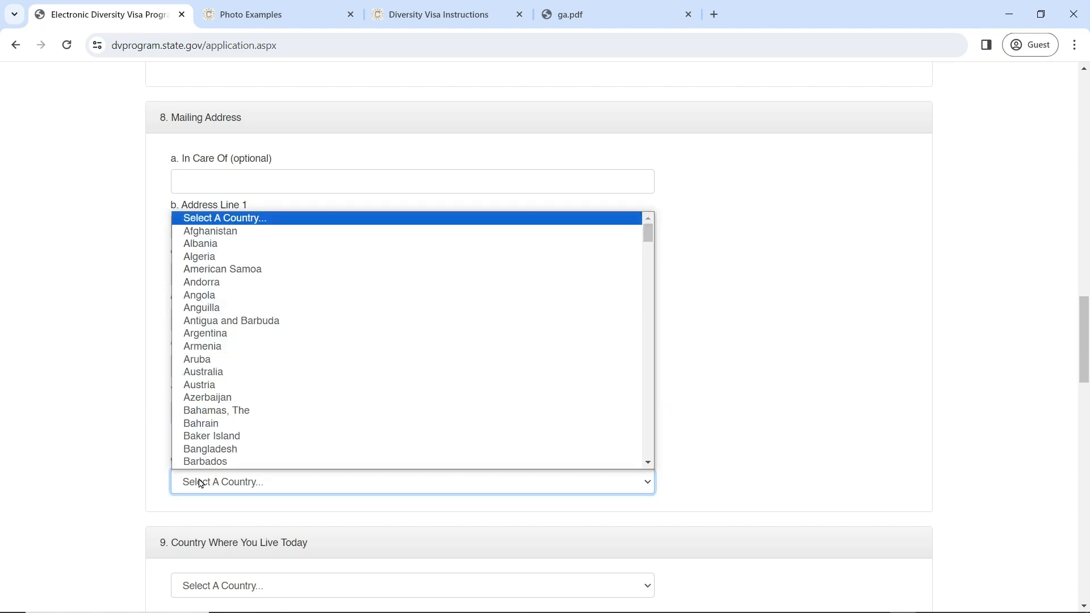
pyautogui.write('ke')
pyautogui.press('Return')
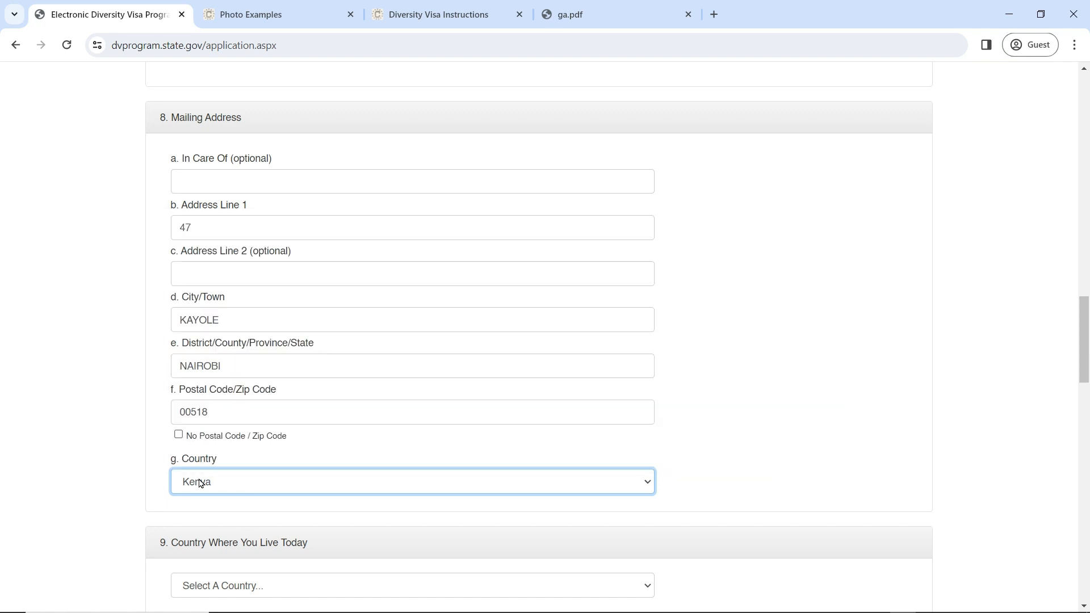
pyautogui.scroll(1, 696, 404)
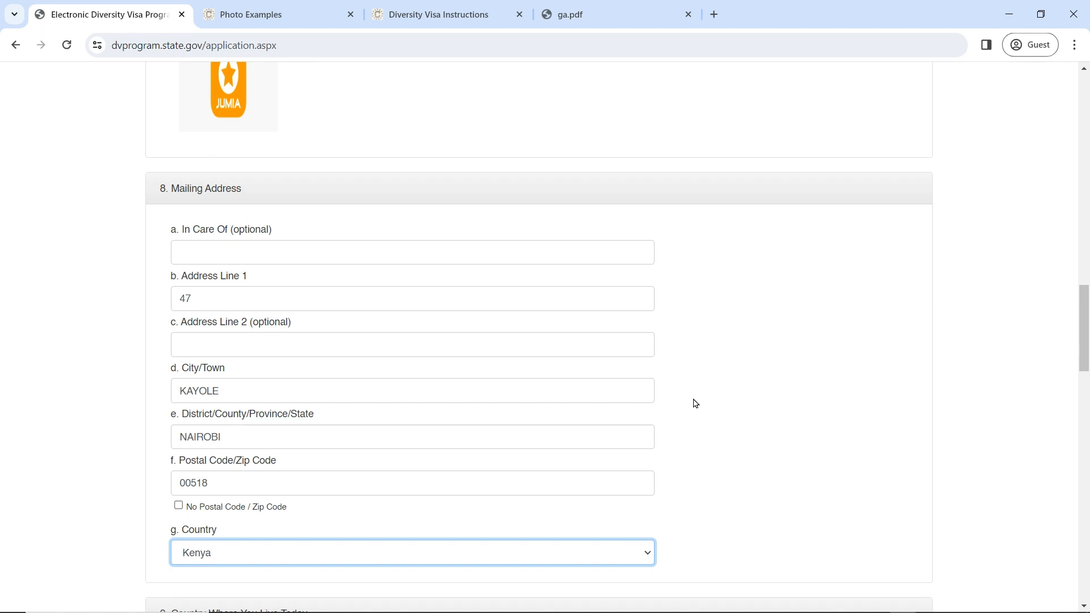
pyautogui.click(262, 254)
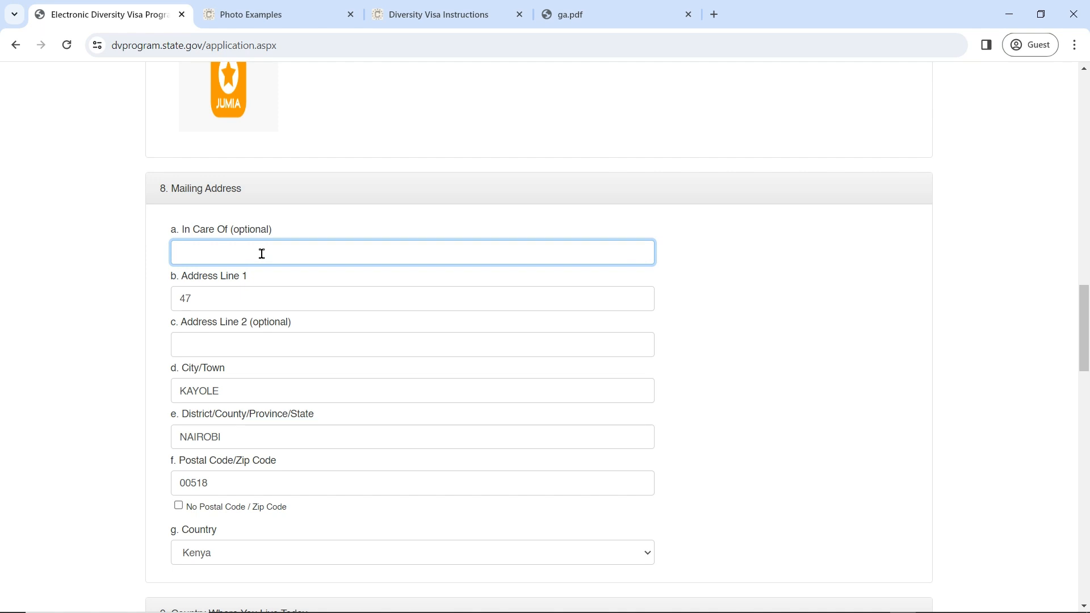
pyautogui.write('KAYOLE PRIMARY SCHOOL')
# Step: Tick and then untick the No Postal Code checkbox
pyautogui.scroll(-3, 313, 278)
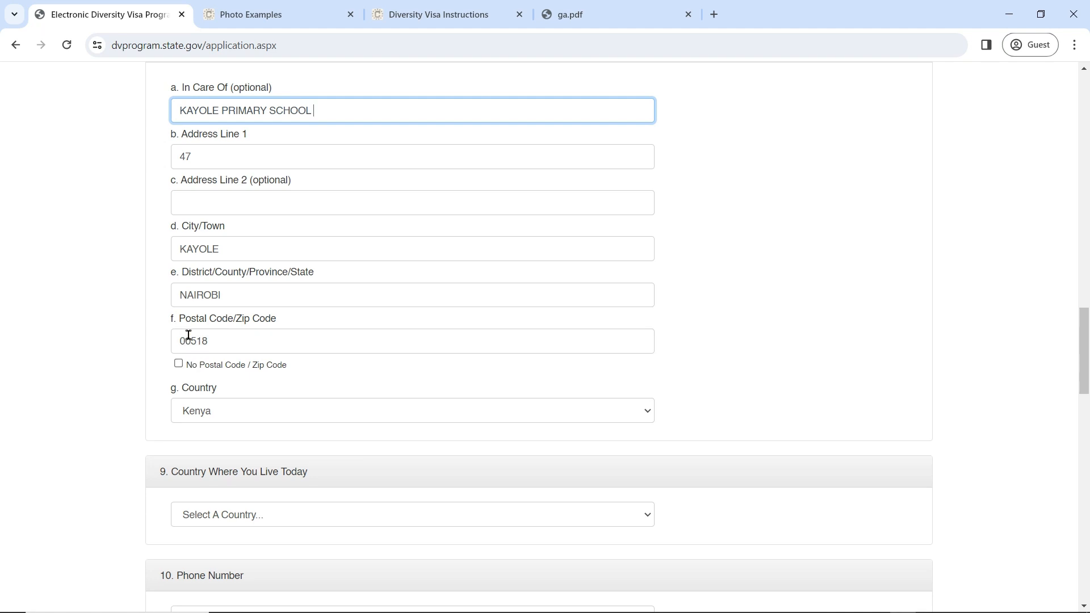
pyautogui.click(179, 366)
pyautogui.click(179, 365)
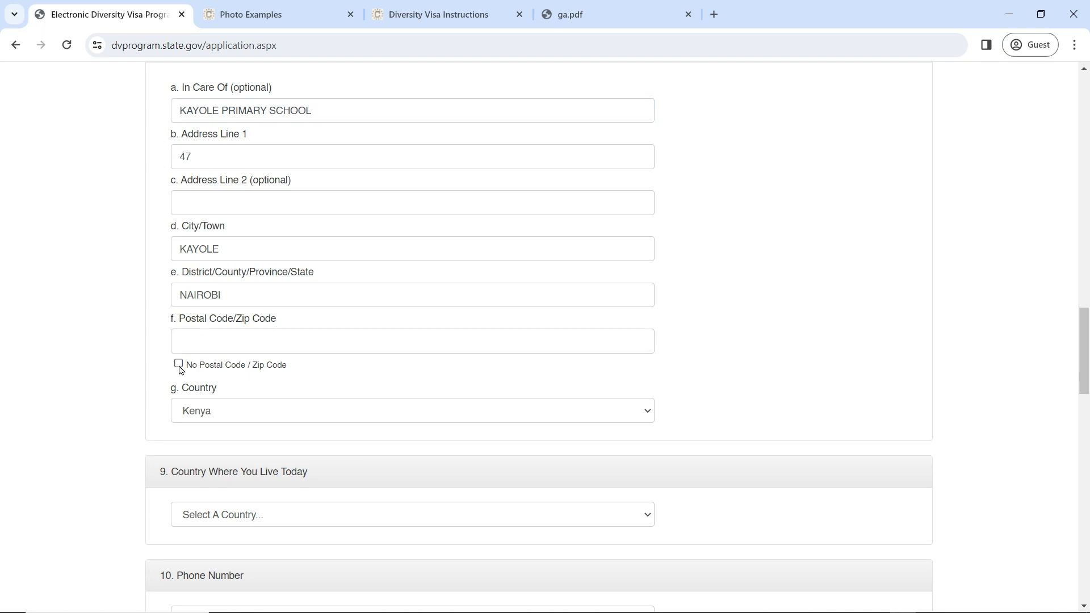
pyautogui.scroll(3, 231, 382)
pyautogui.scroll(-3, 227, 227)
pyautogui.scroll(1, 221, 108)
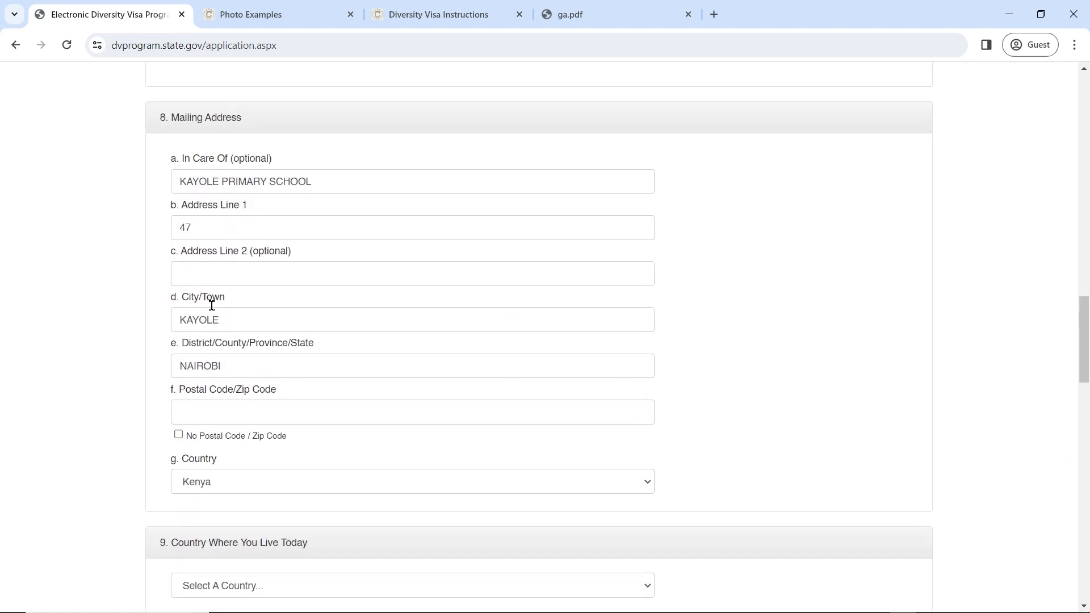
pyautogui.scroll(-5, 445, 361)
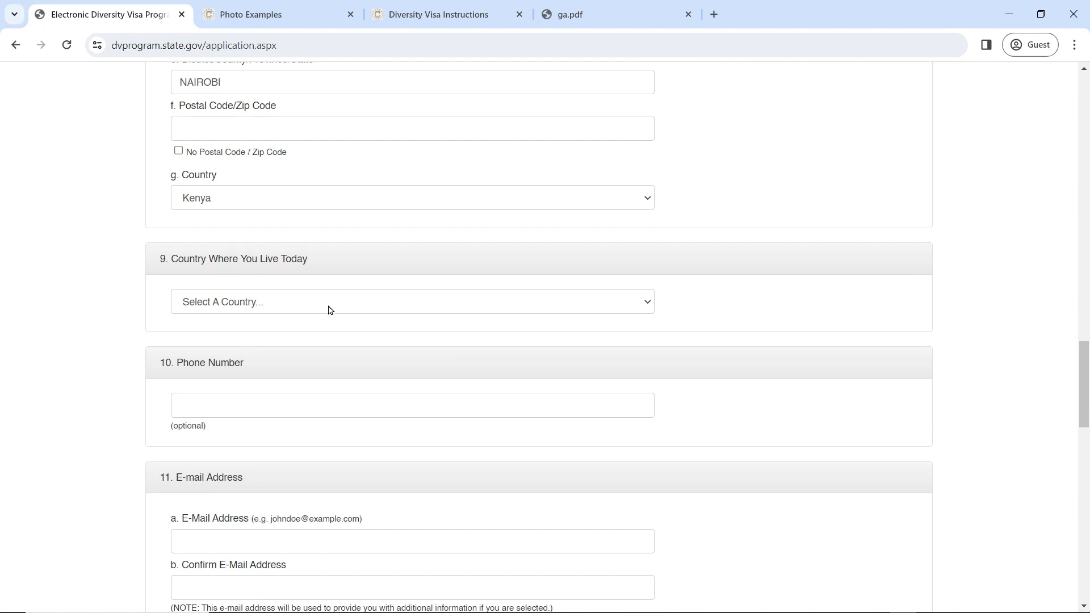
# Step: Keep Kenya as the country of residence and enter the phone number
pyautogui.click(328, 306)
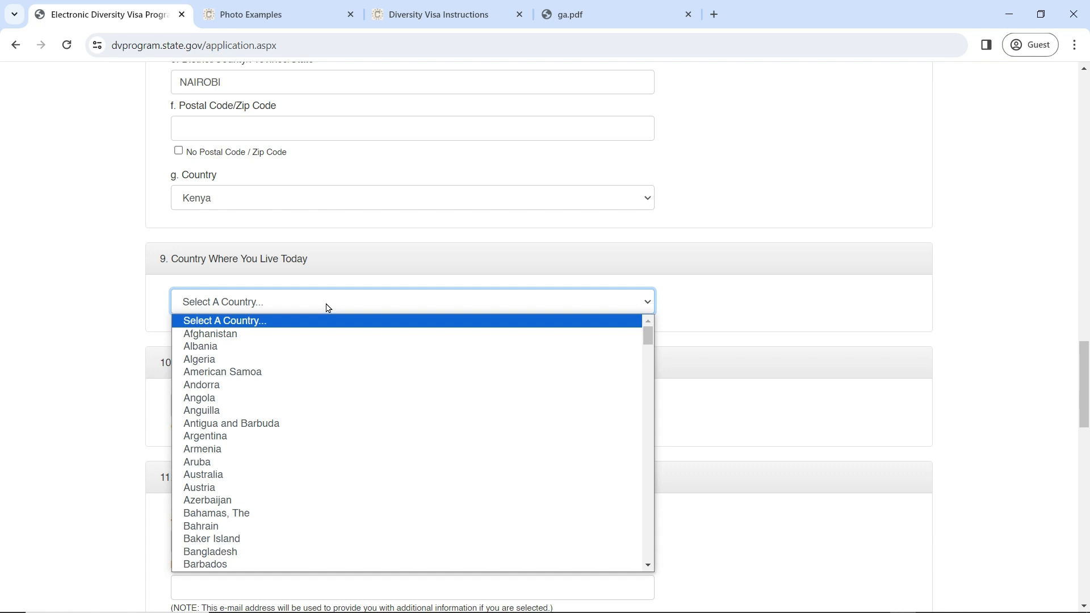
pyautogui.write('ke')
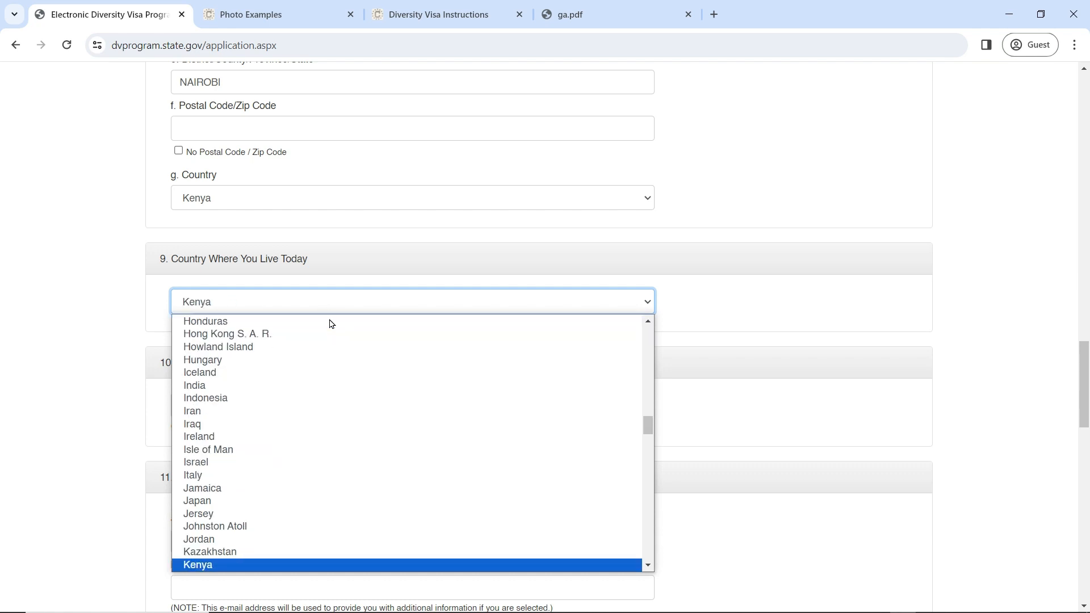
pyautogui.press('Return')
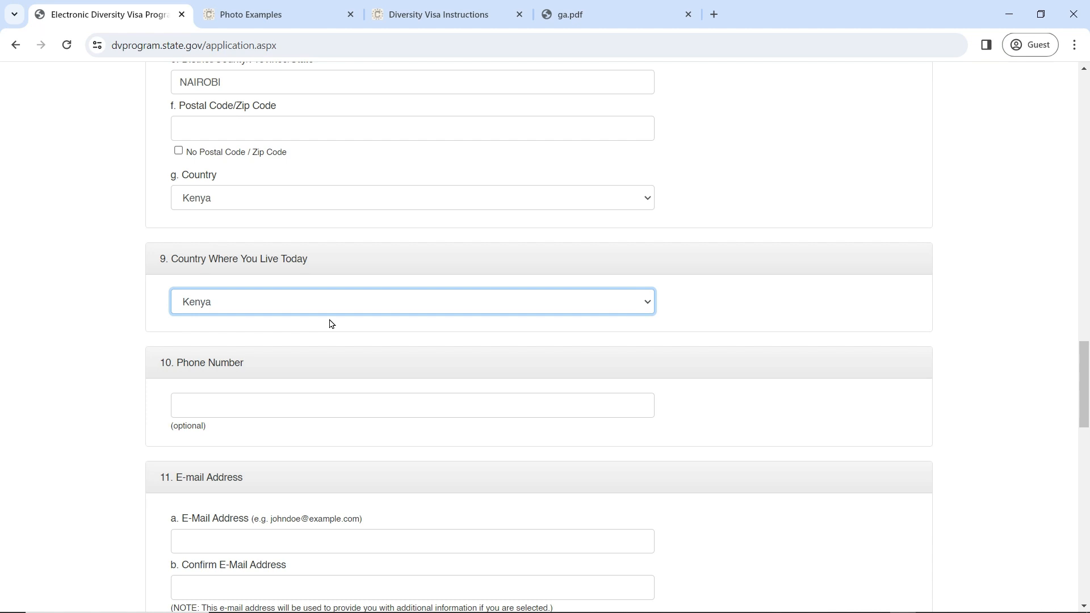
pyautogui.click(303, 396)
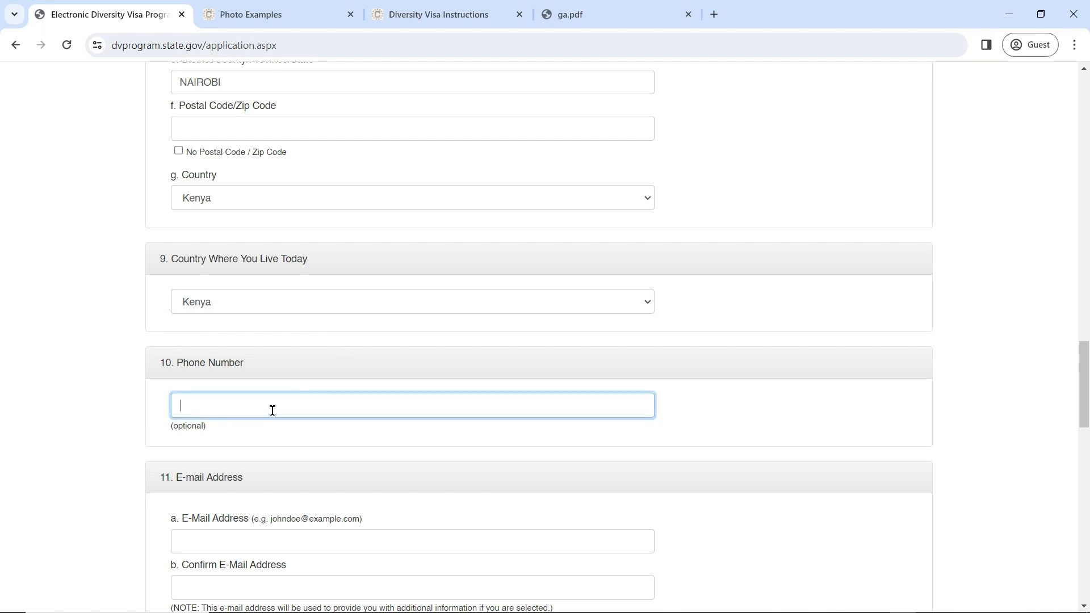
pyautogui.scroll(-4, 272, 410)
pyautogui.click(285, 332)
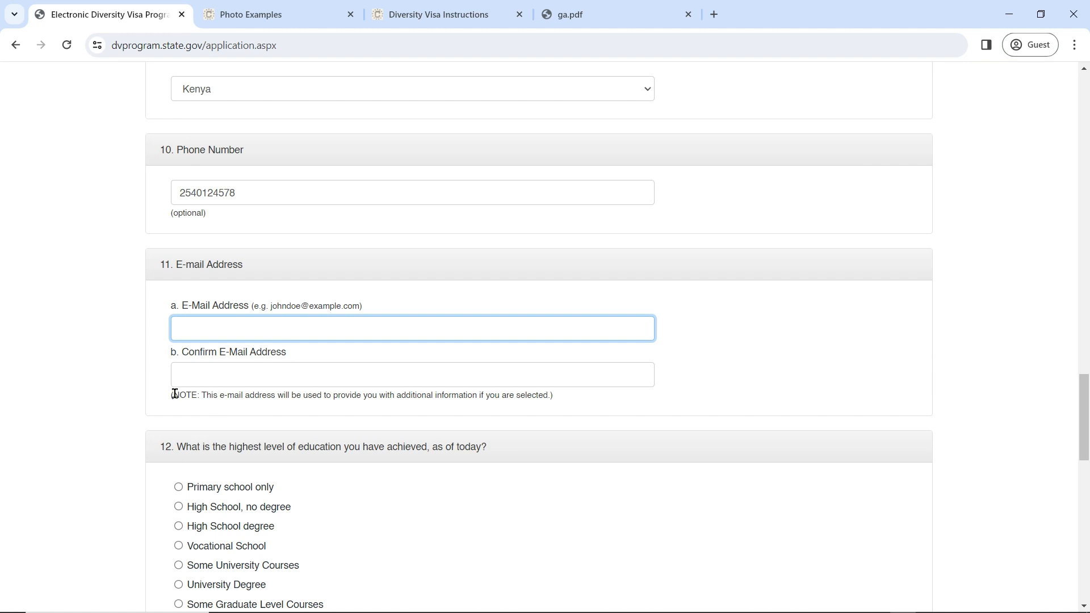
# Step: Type the e-mail address, fixing a typo, and repeat it in the confirmation field
pyautogui.moveTo(173, 396); pyautogui.dragTo(560, 406)
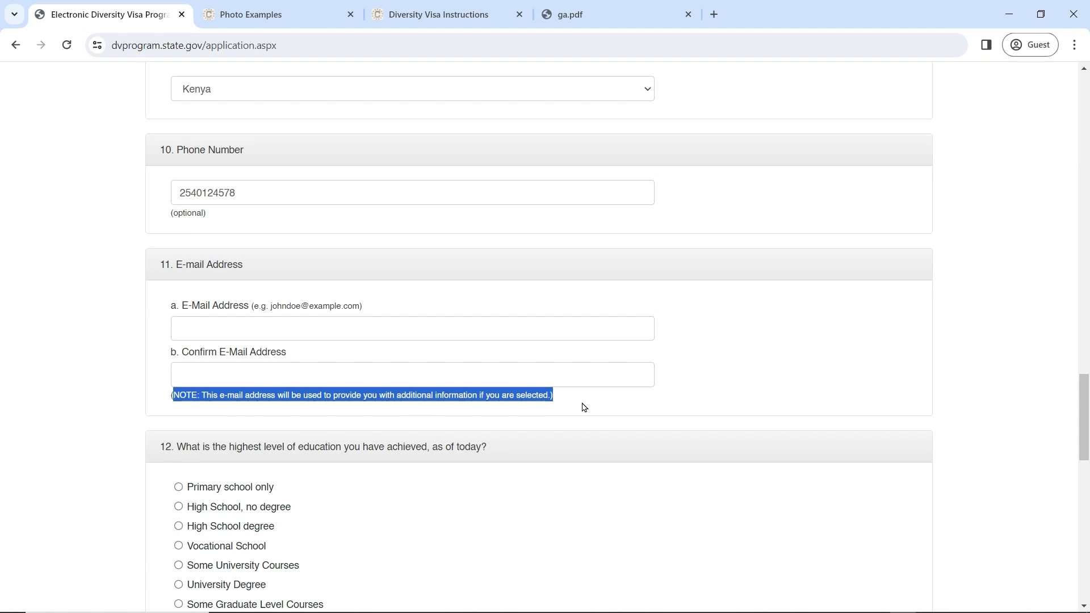
pyautogui.click(321, 327)
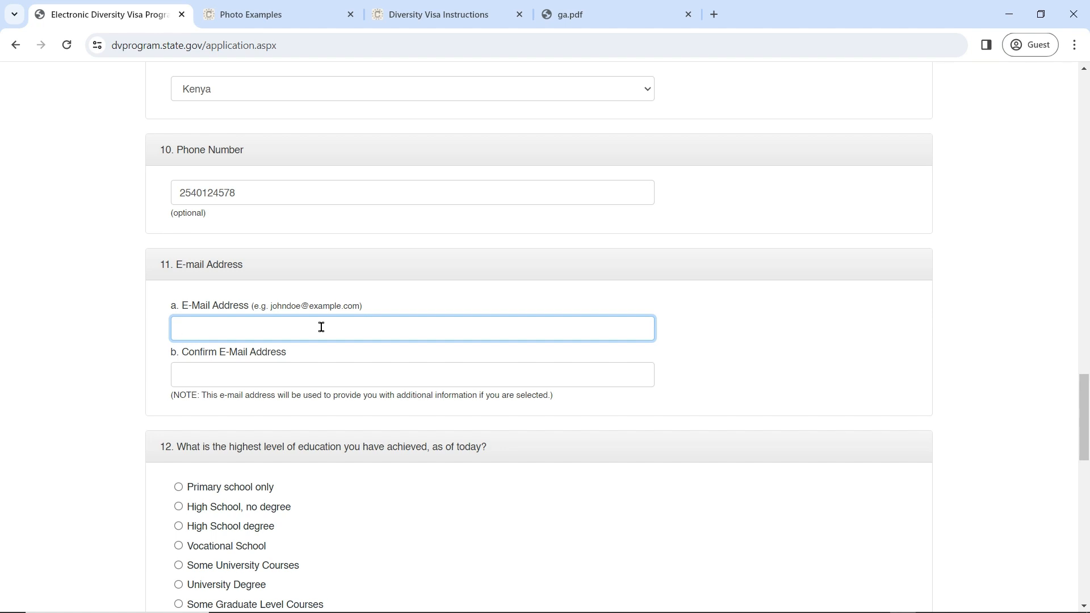
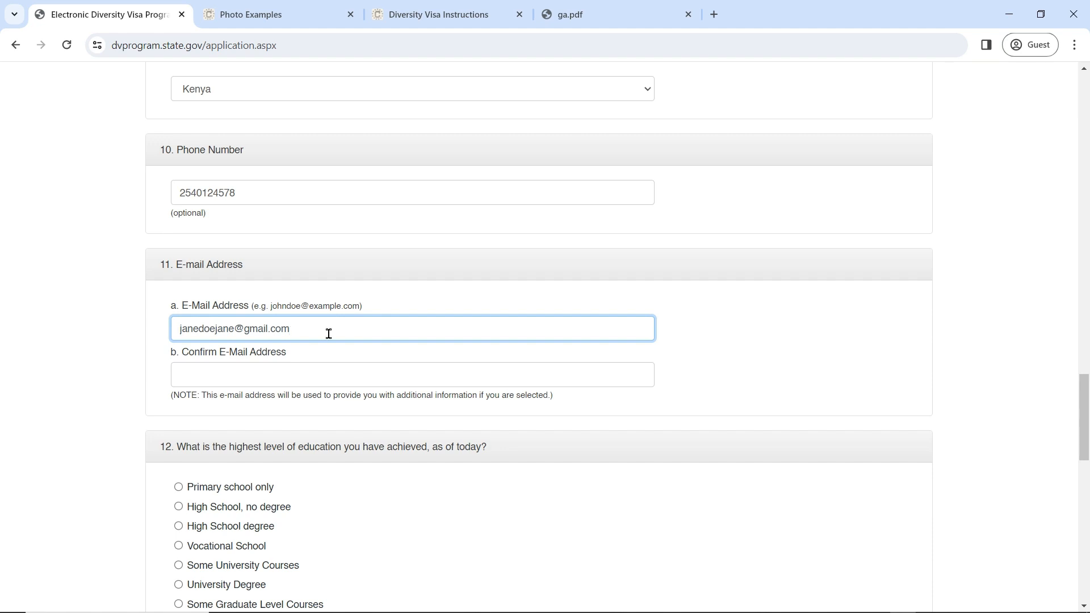
pyautogui.click(307, 364)
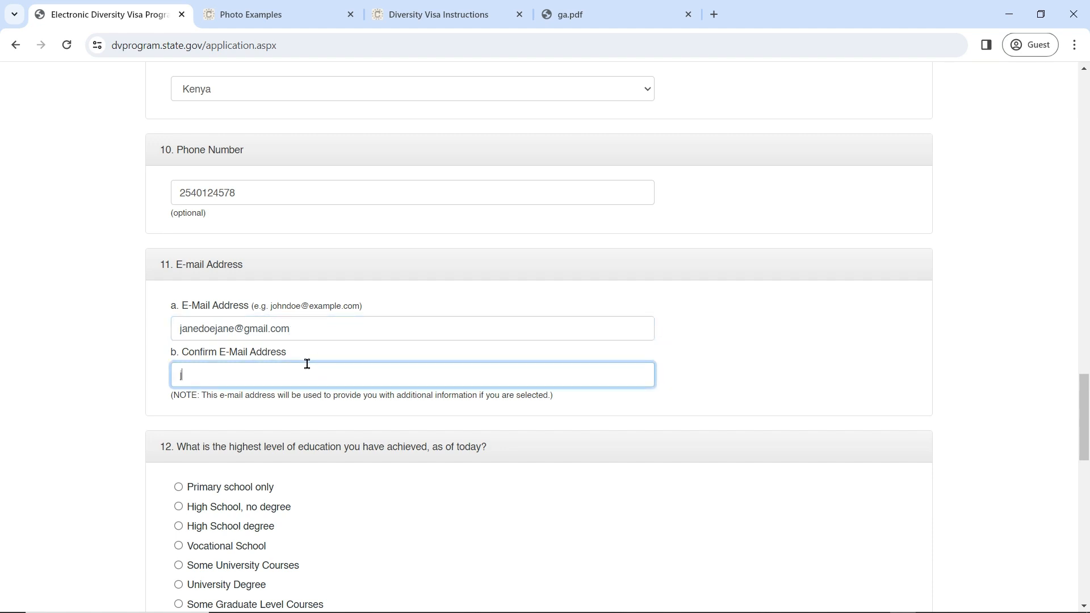
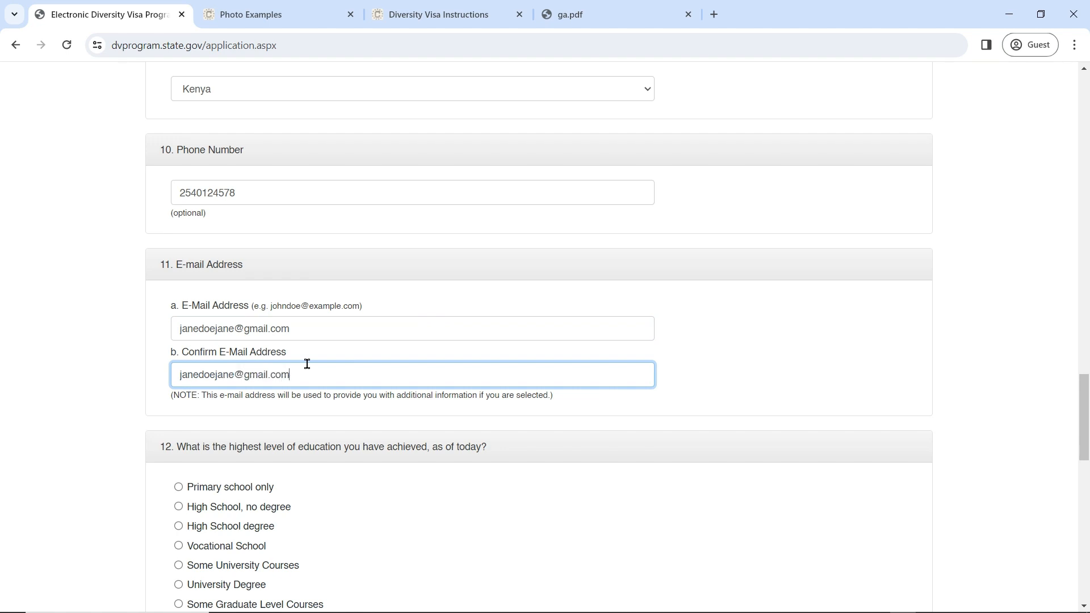
pyautogui.scroll(-4, 307, 369)
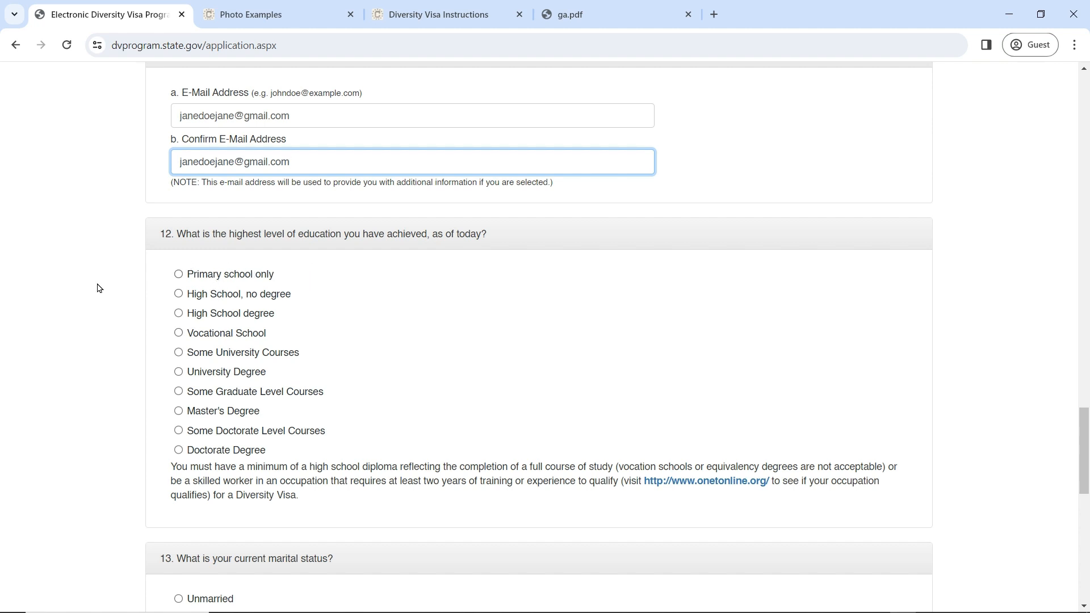
# Step: Choose University Degree for education and Unmarried for marital status
pyautogui.click(179, 372)
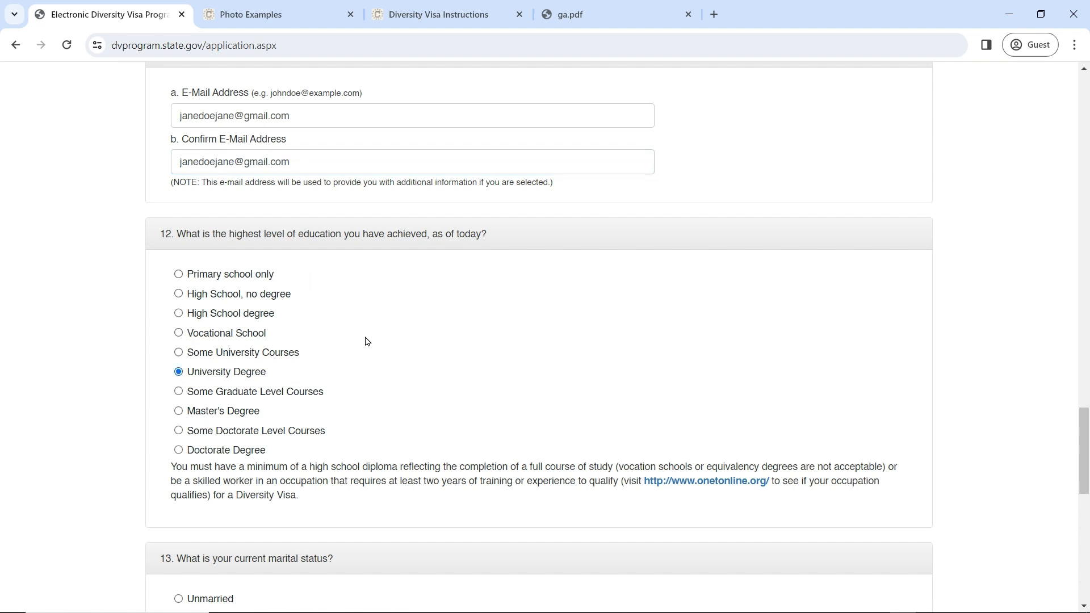
pyautogui.scroll(-6, 287, 377)
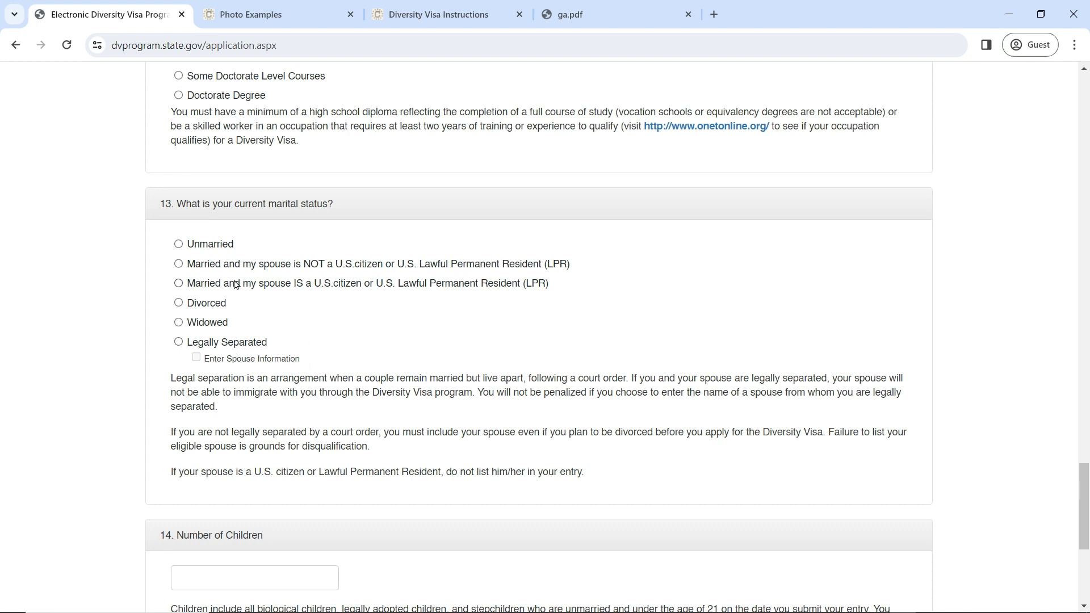
pyautogui.click(212, 247)
pyautogui.scroll(-2, 331, 332)
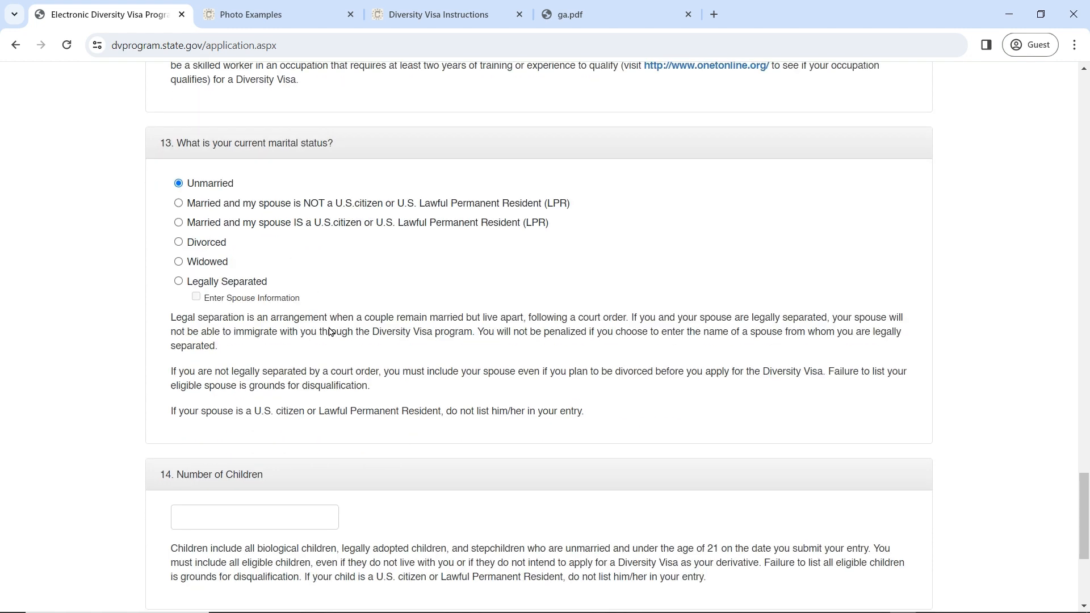
pyautogui.scroll(1, 328, 326)
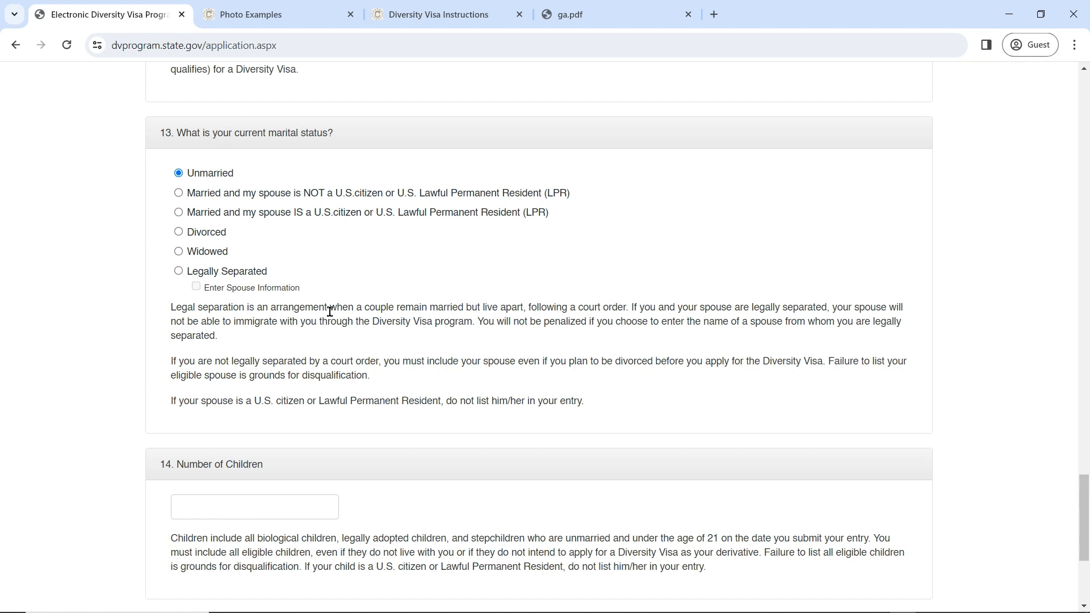
pyautogui.scroll(-2, 330, 311)
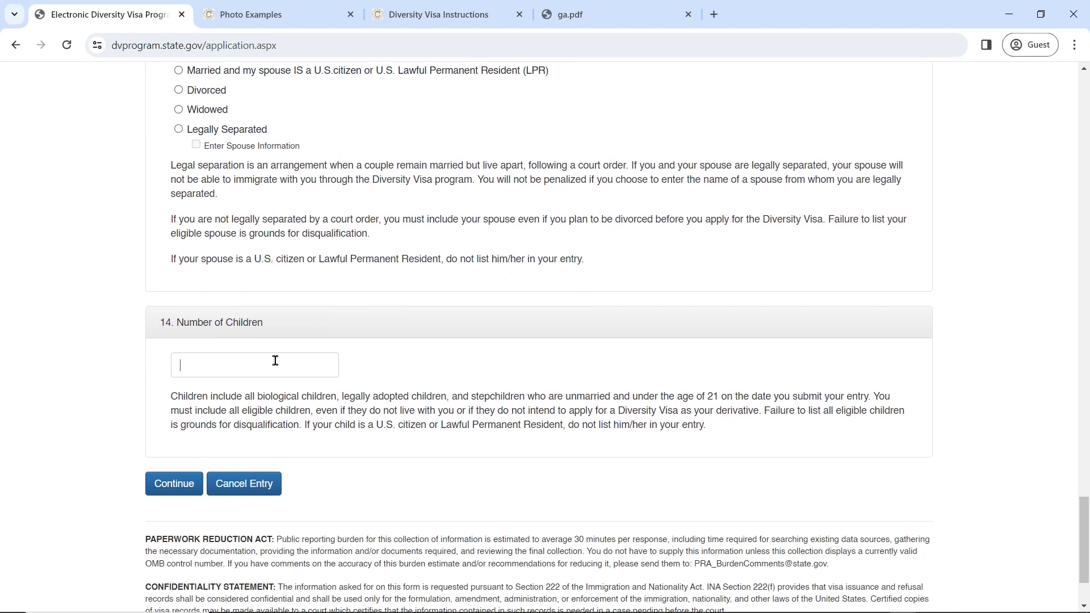
pyautogui.click(275, 361)
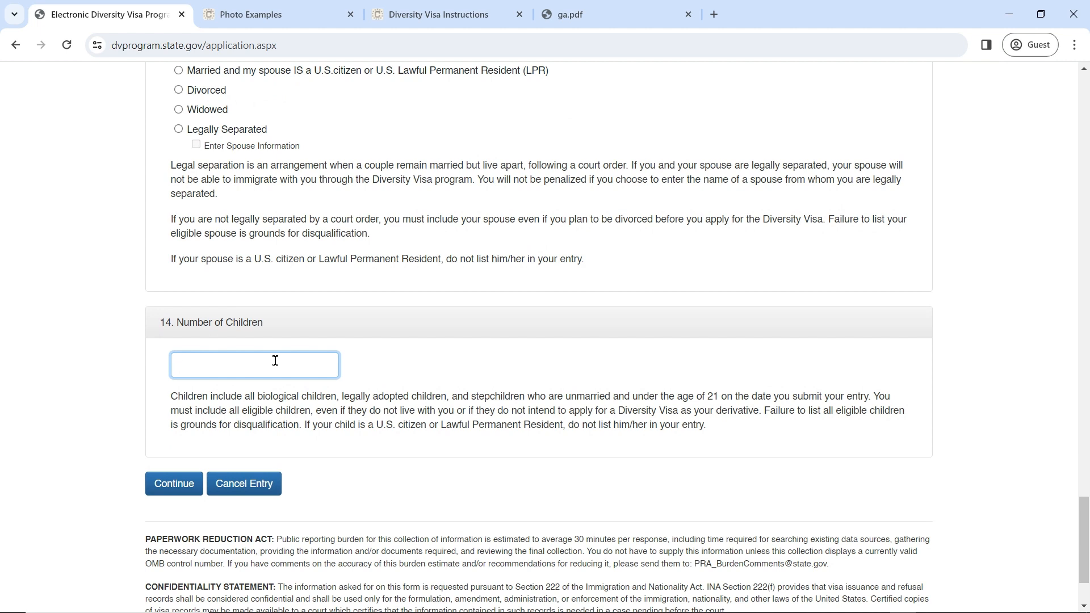
# Step: Enter 0 as the number of children and submit the form
pyautogui.write('0')
pyautogui.click(175, 483)
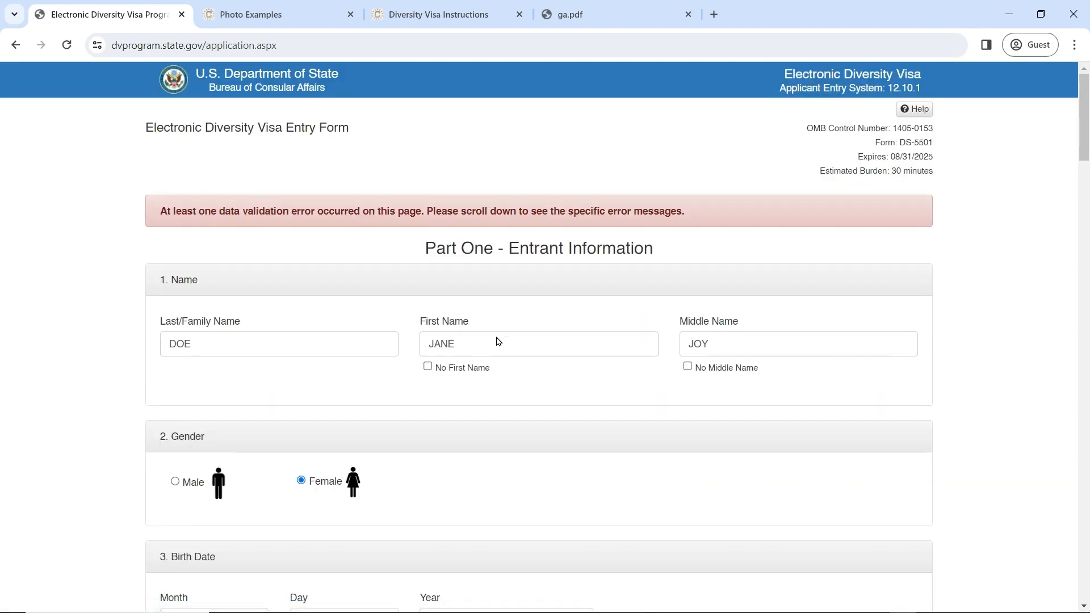
pyautogui.scroll(-15, 499, 339)
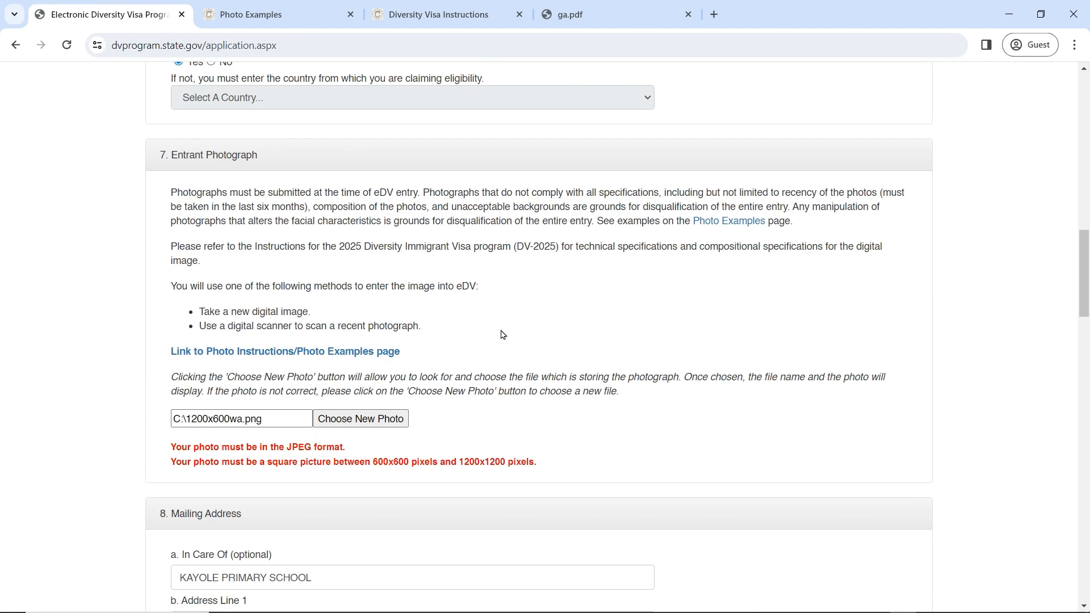
pyautogui.scroll(-1, 503, 335)
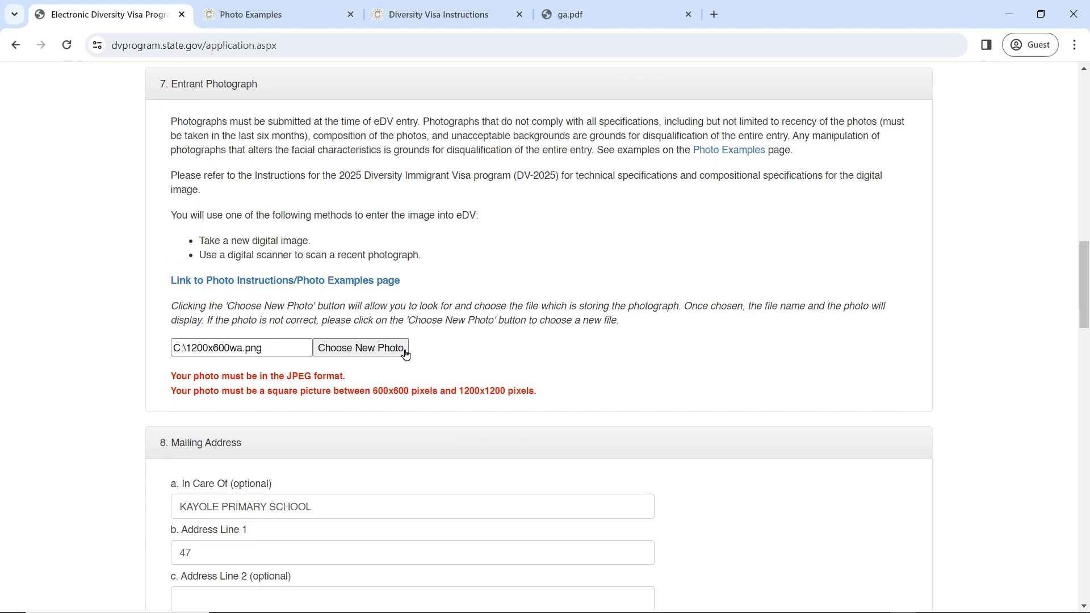
# Step: Start choosing a new entrant photo, cancel, and review the photo errors
pyautogui.click(365, 348)
pyautogui.click(628, 426)
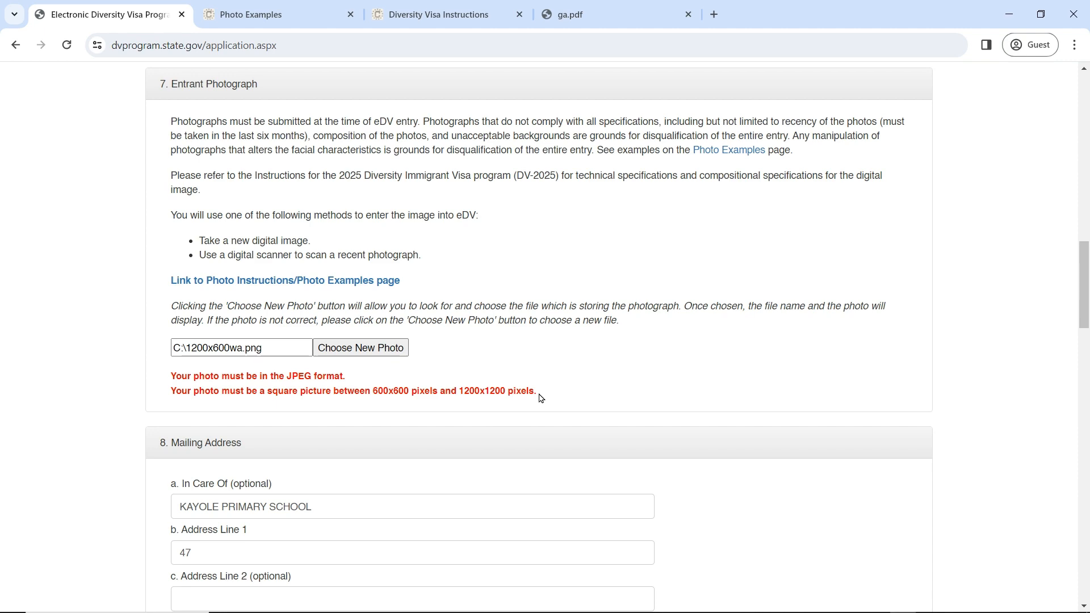
pyautogui.scroll(20, 524, 389)
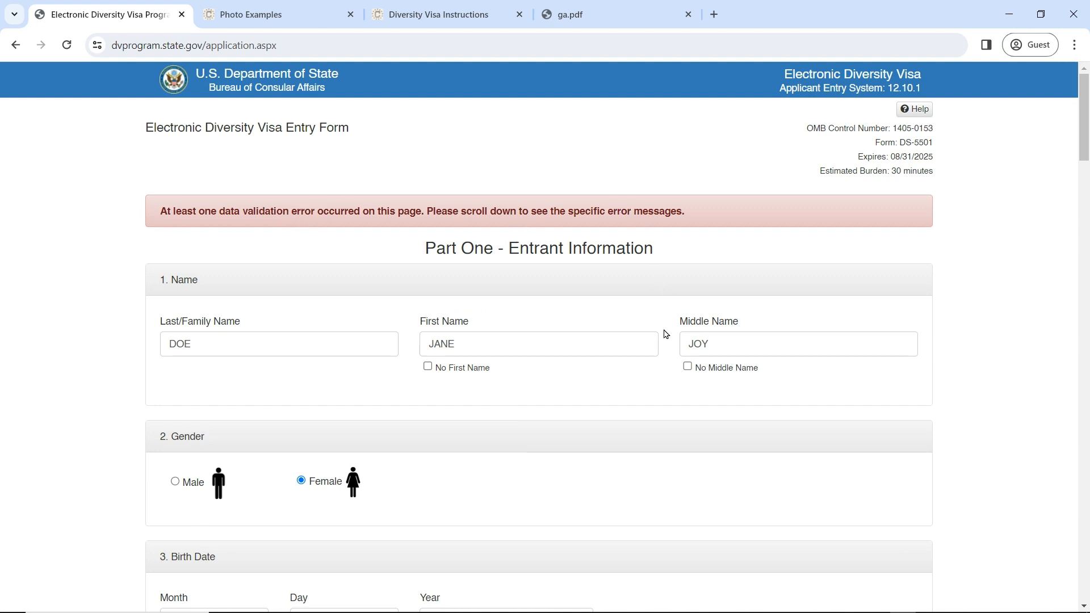
pyautogui.scroll(-20, 675, 347)
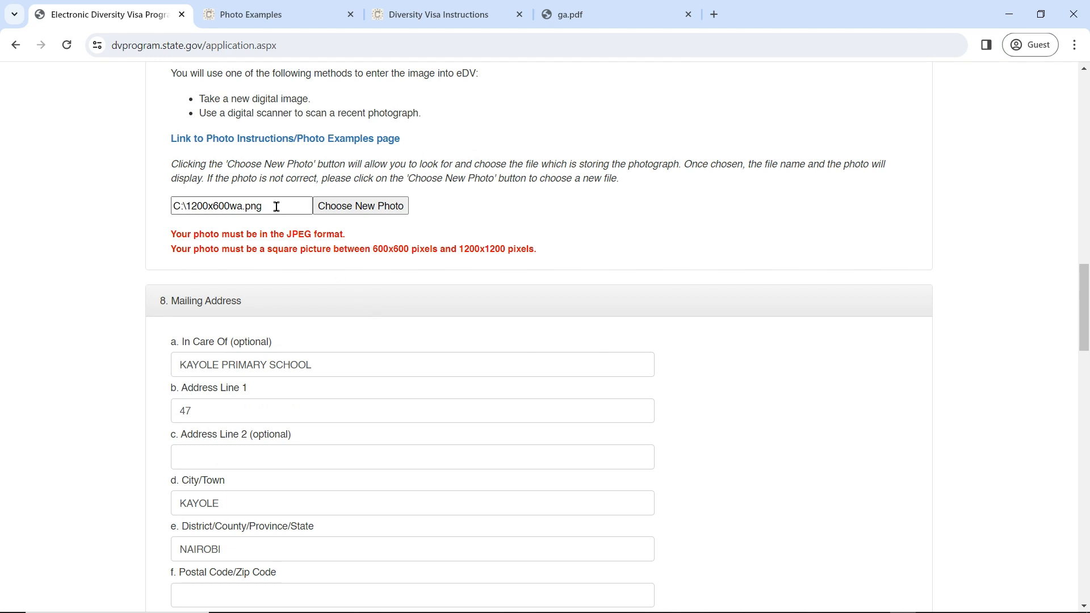
# Step: Search 'resize image online' in a new tab and open the iLoveIMG resizer
pyautogui.click(715, 16)
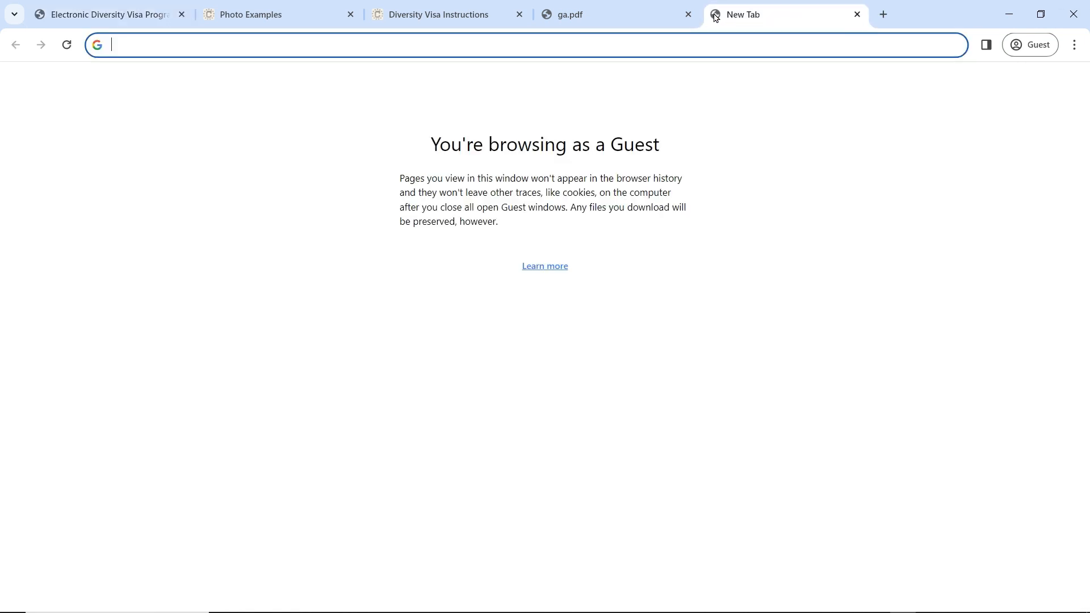
pyautogui.write('resi')
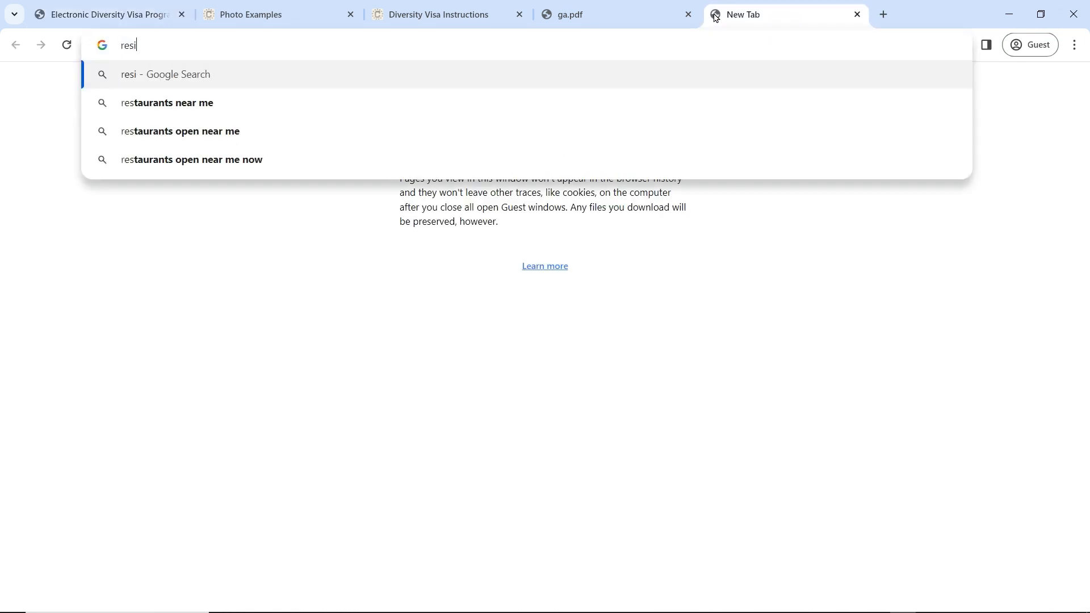
pyautogui.write('ze ima')
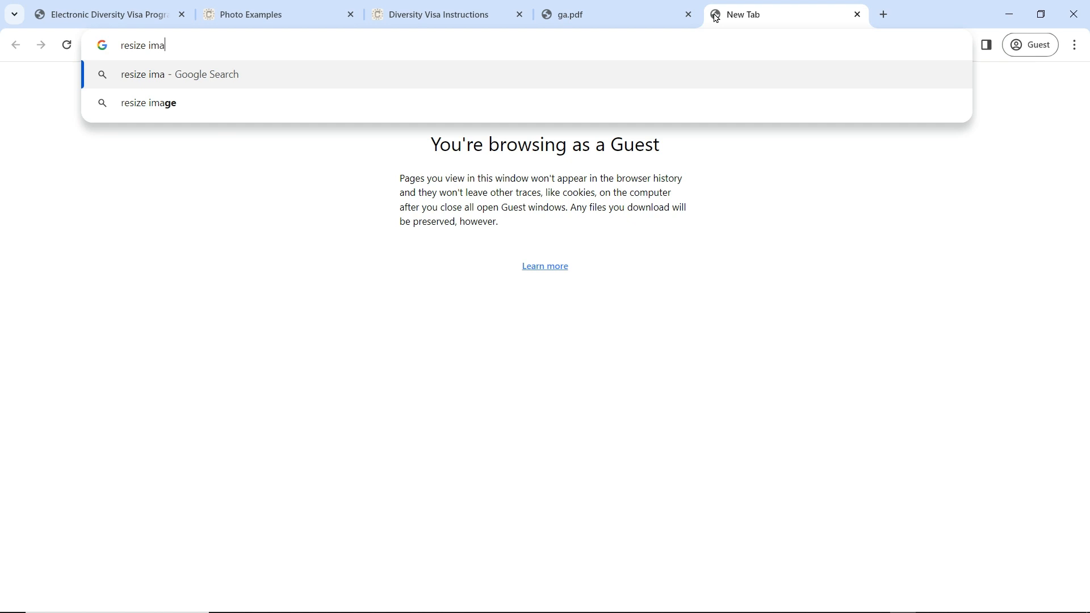
pyautogui.write('ge online')
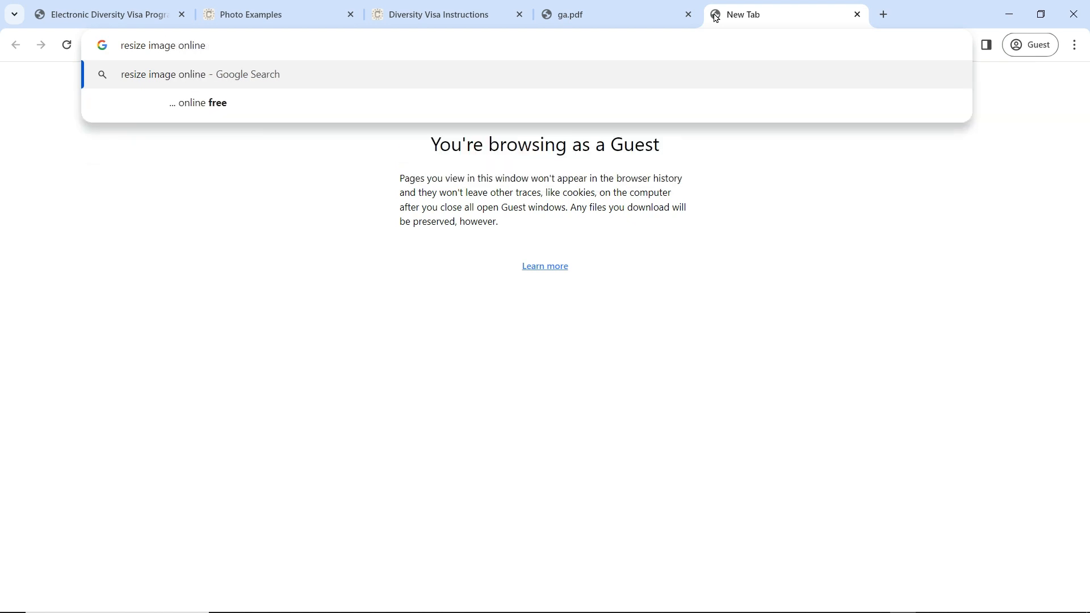
pyautogui.press('Return')
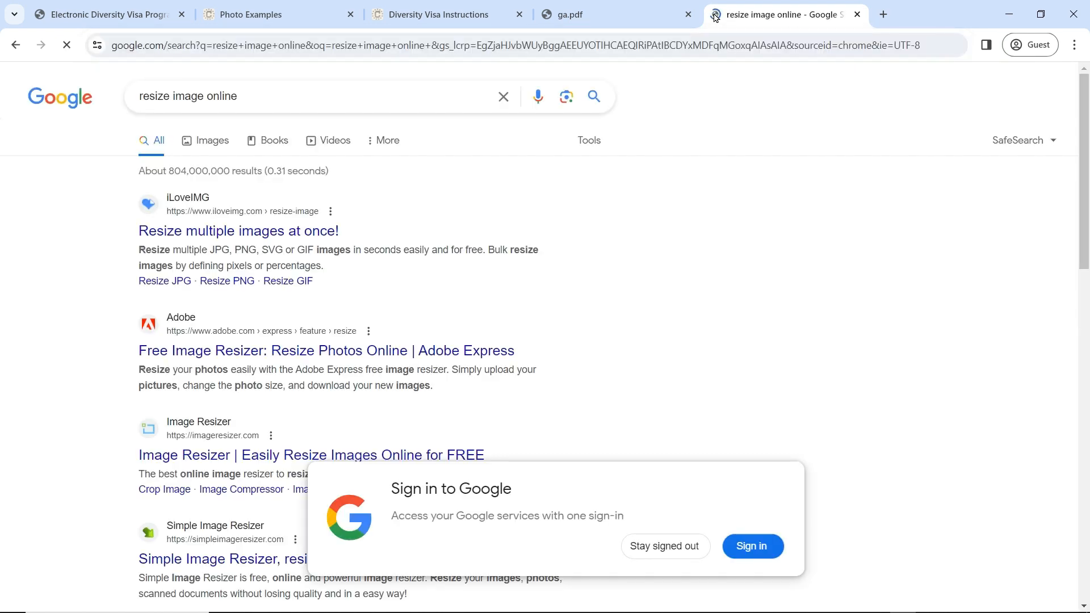
pyautogui.click(252, 233)
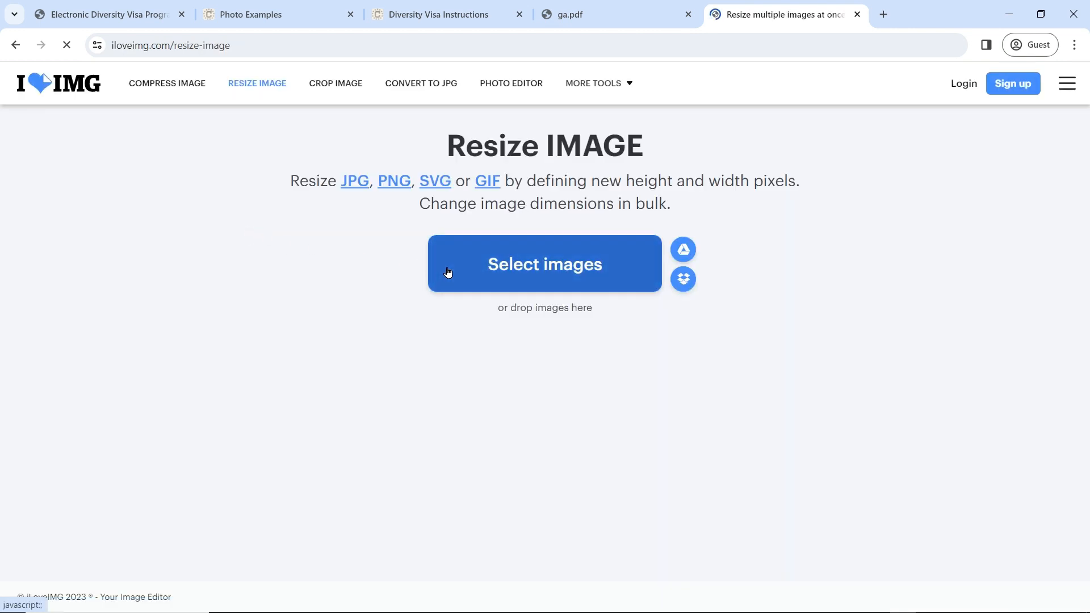
# Step: Upload 1200x600wa.png and resize it to 600×600 with the aspect ratio unlocked
pyautogui.click(492, 272)
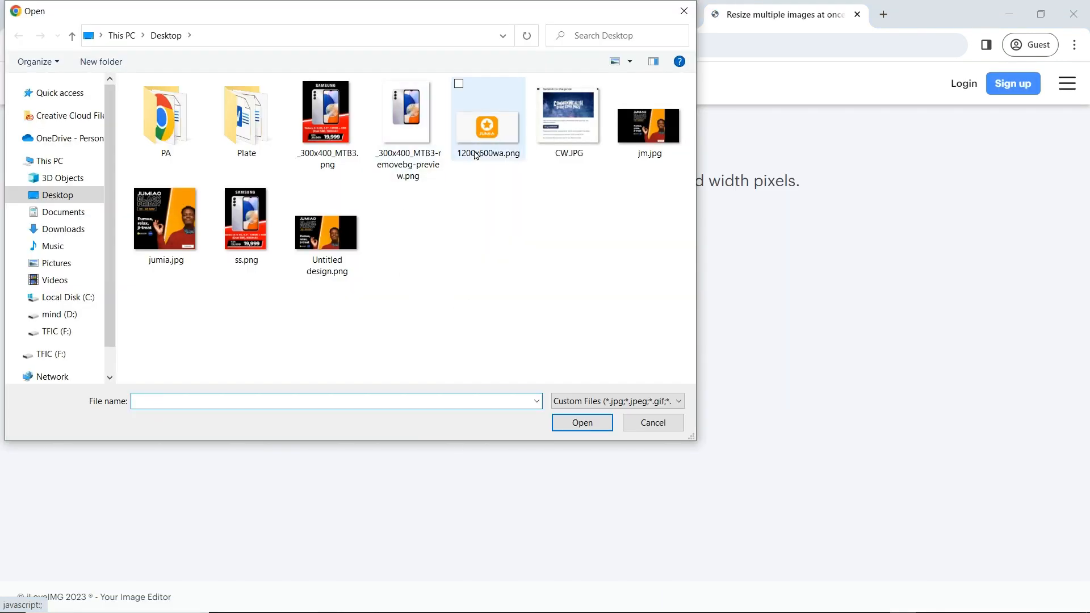
pyautogui.click(487, 122)
pyautogui.click(571, 427)
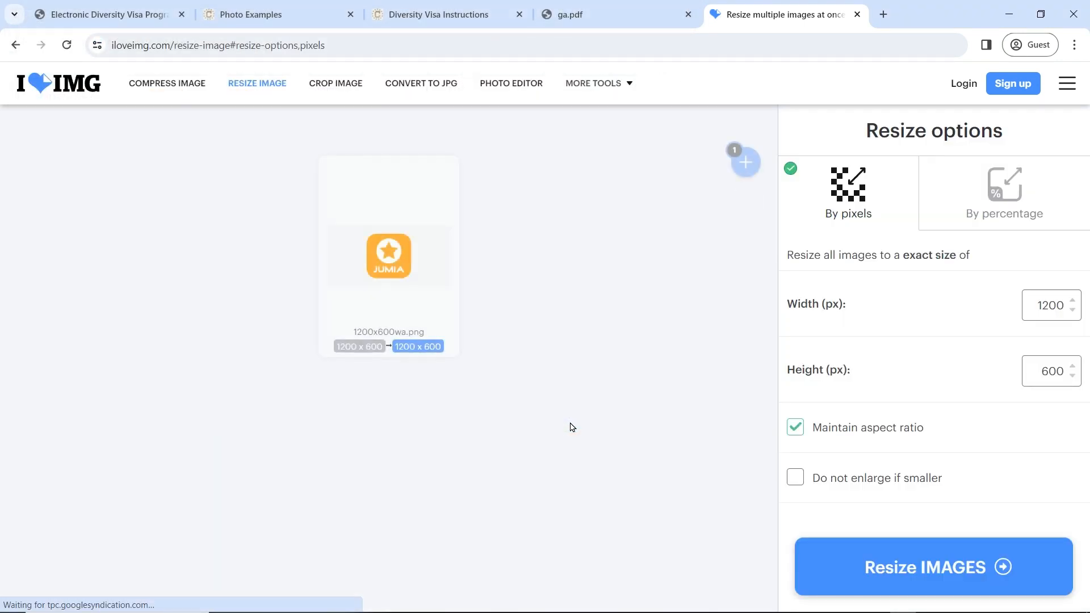
pyautogui.click(794, 428)
pyautogui.click(1040, 307)
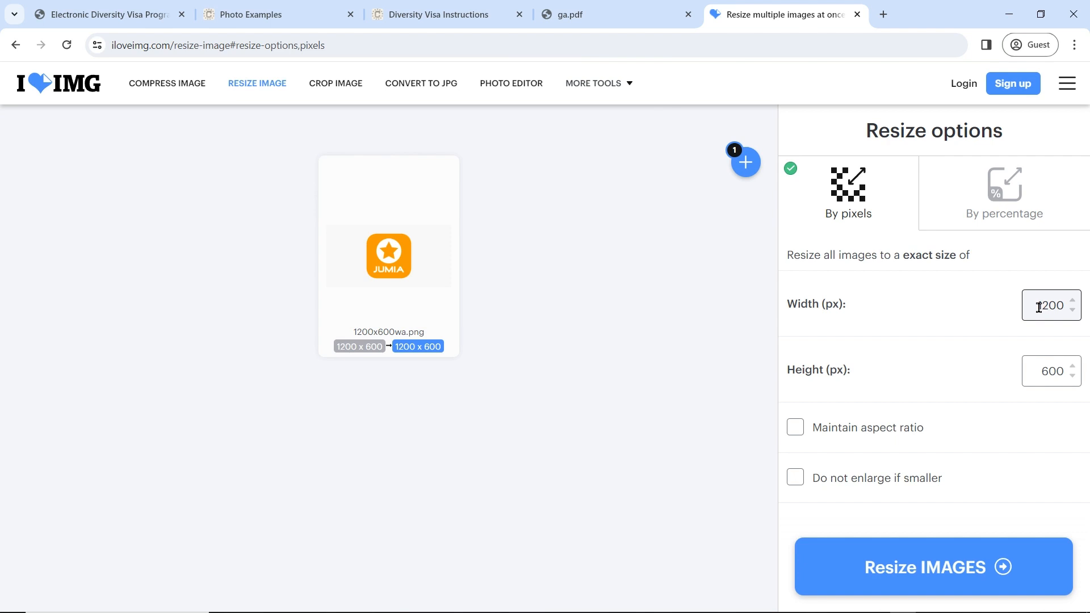
pyautogui.doubleClick(1039, 307)
pyautogui.write('6')
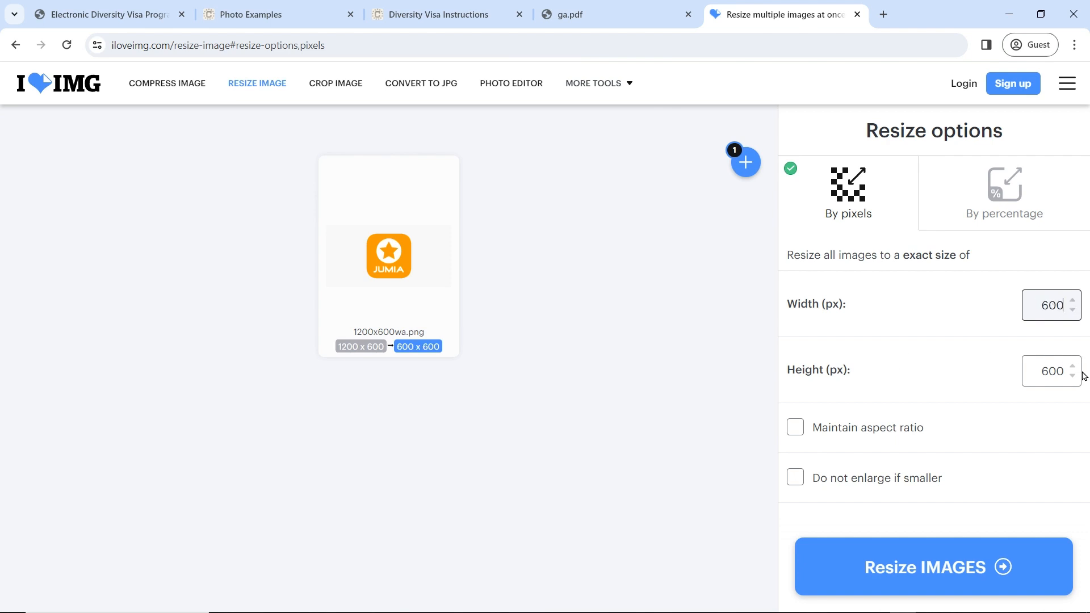
pyautogui.click(919, 567)
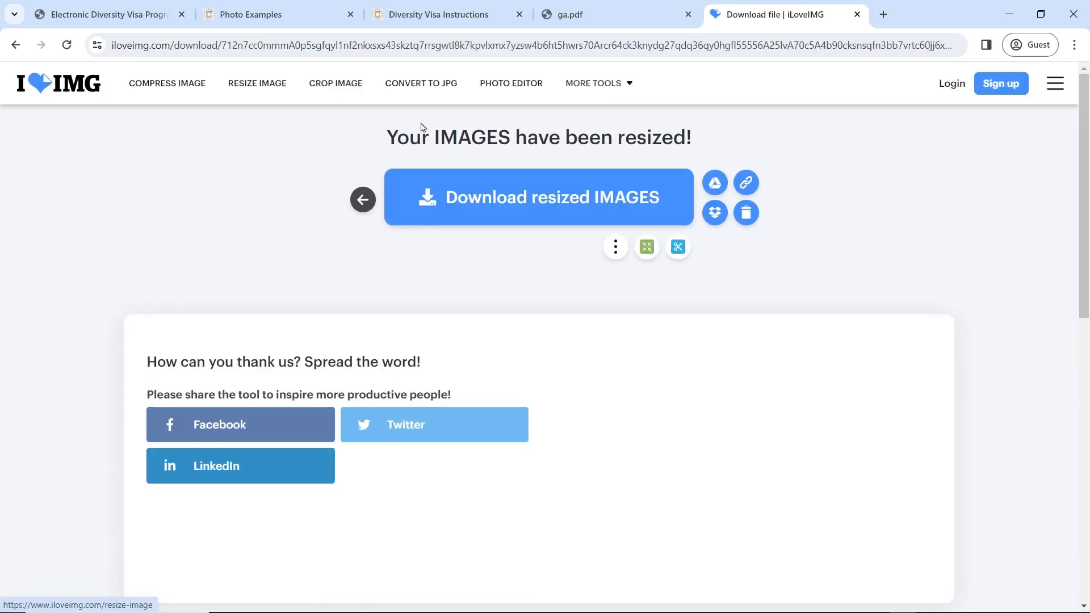
# Step: Download the resized image to the Desktop as pp.png
pyautogui.click(399, 215)
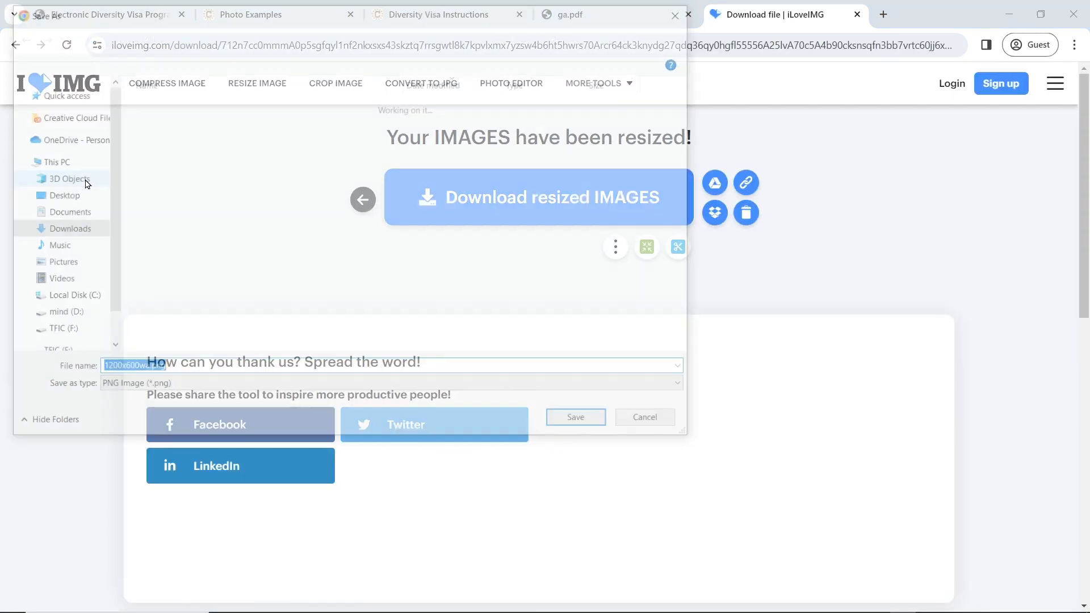
pyautogui.click(230, 386)
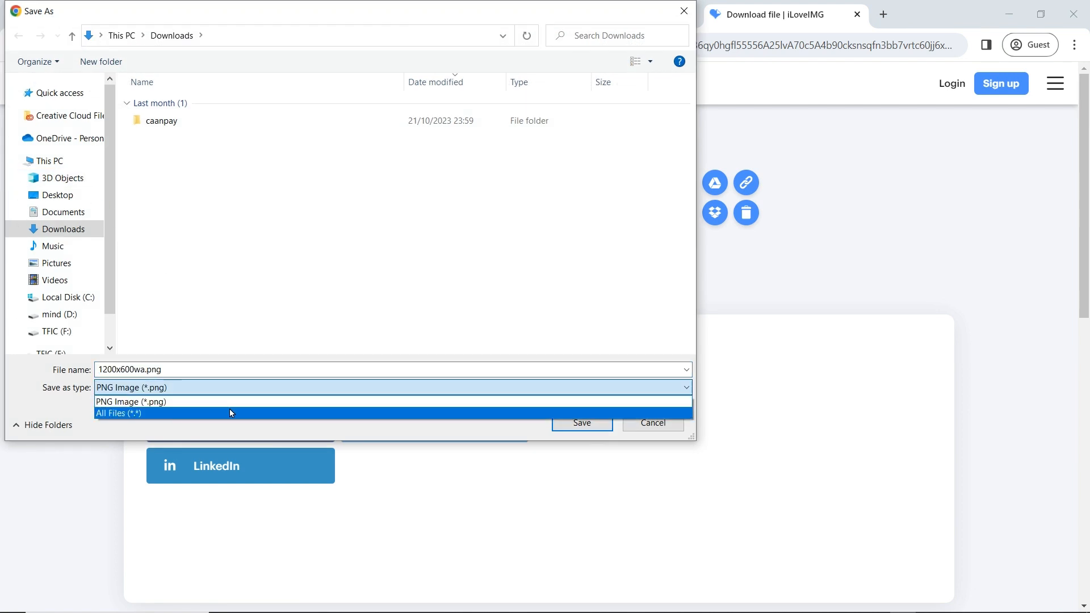
pyautogui.click(229, 409)
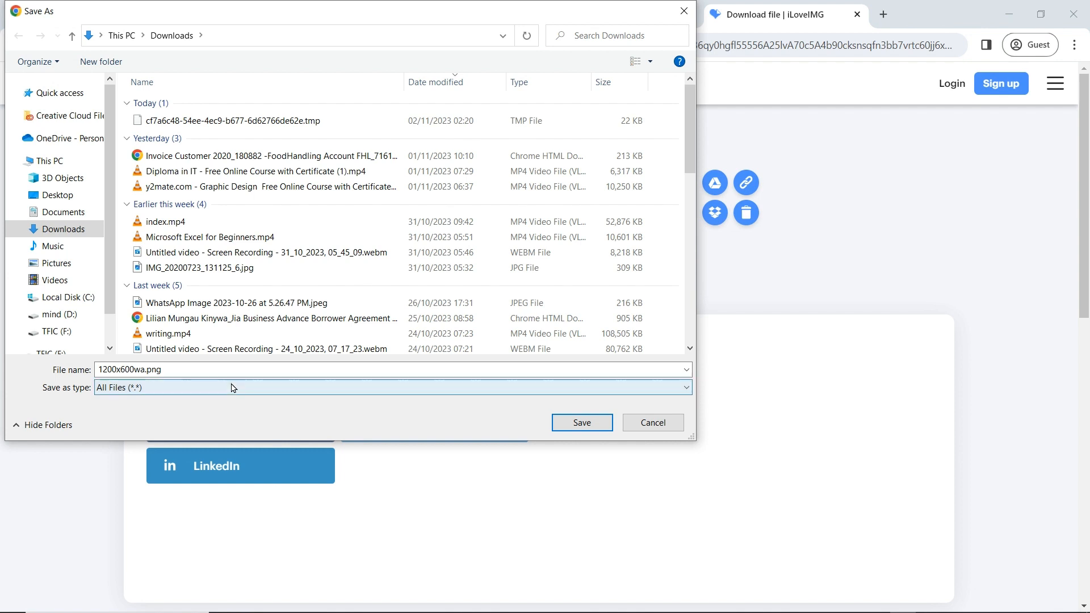
pyautogui.click(234, 388)
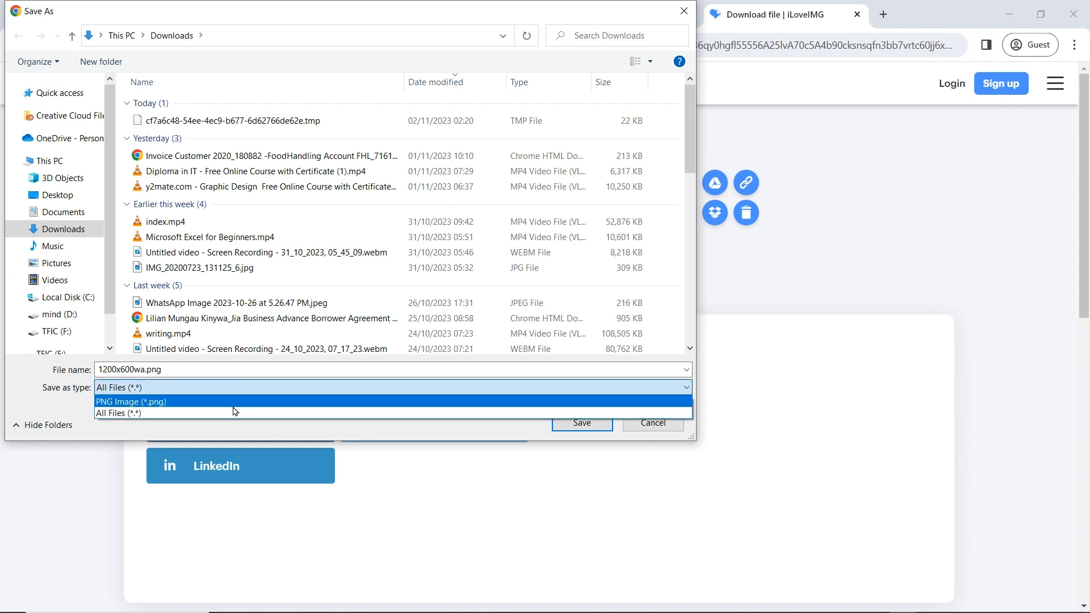
pyautogui.click(233, 402)
pyautogui.click(72, 196)
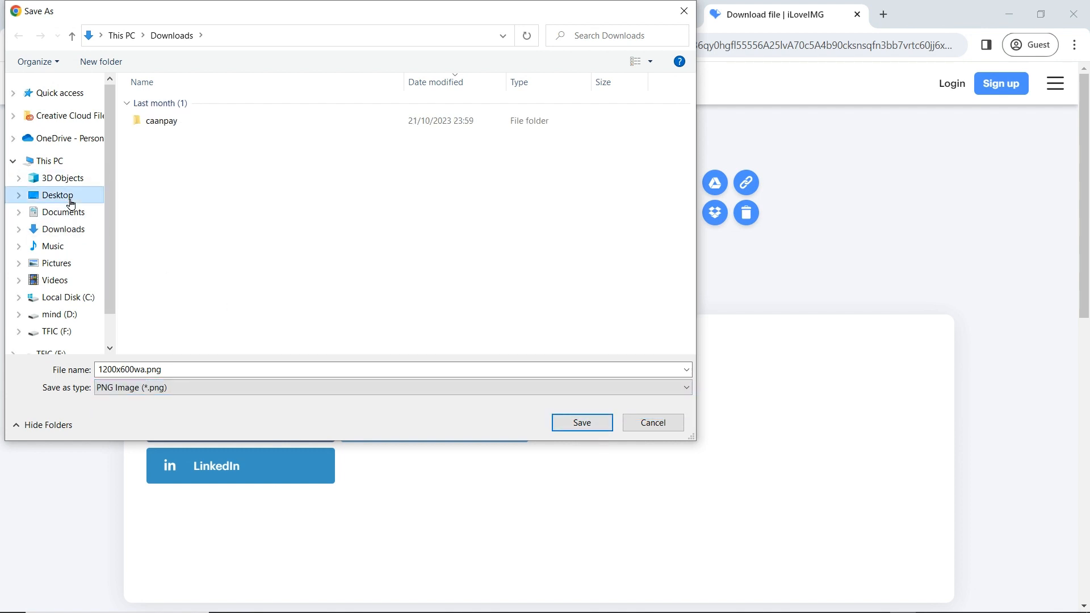
pyautogui.click(208, 369)
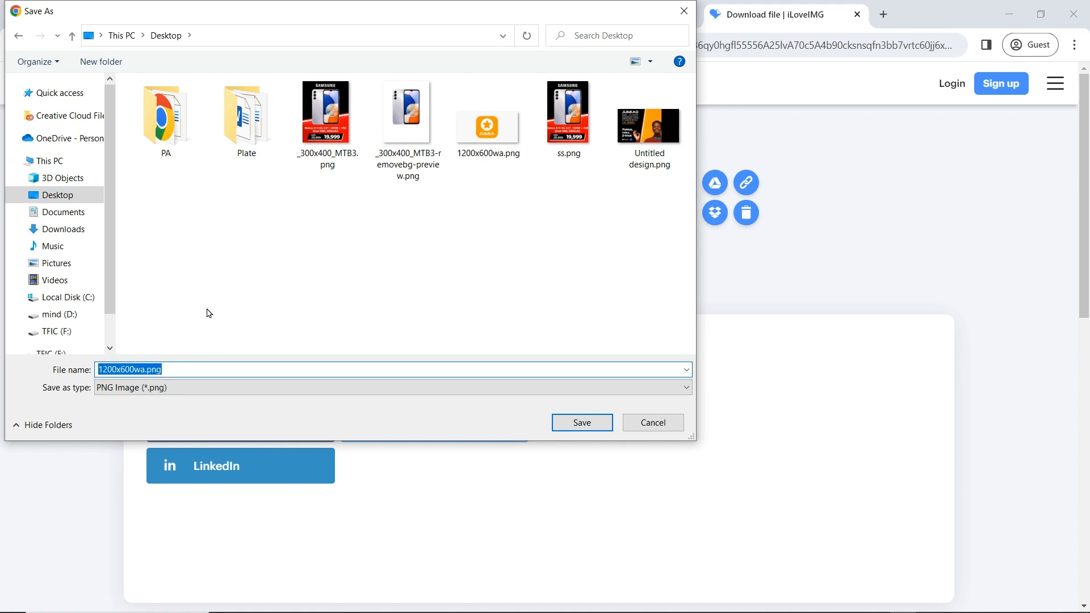
pyautogui.write('pp')
pyautogui.press('Return')
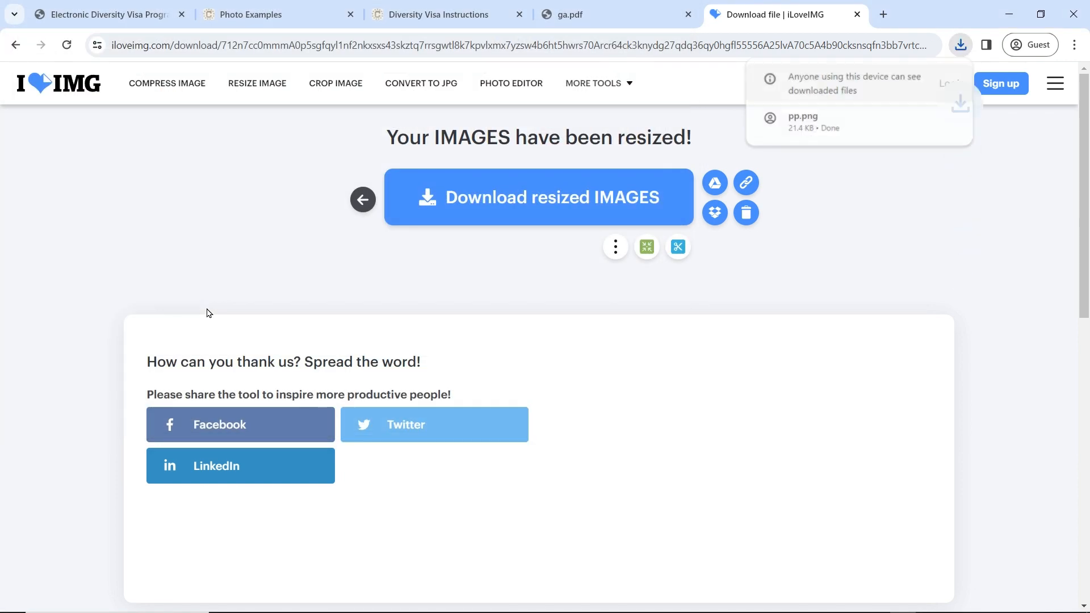
pyautogui.click(317, 50)
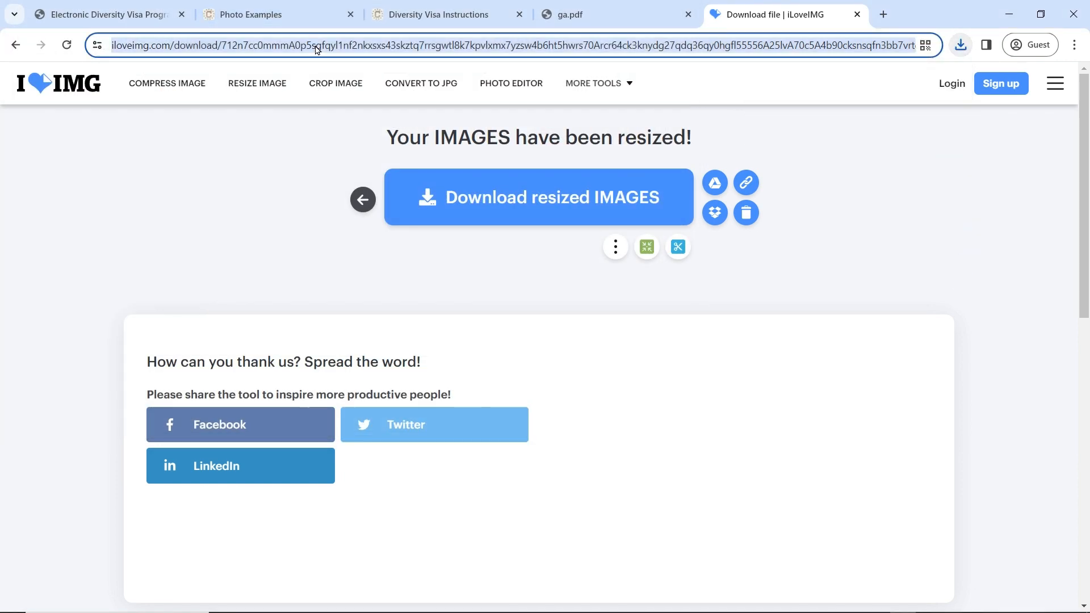
# Step: Search Google for 'png to jpg' and open png2jpg.com
pyautogui.write('j')
pyautogui.press('BackSpace')
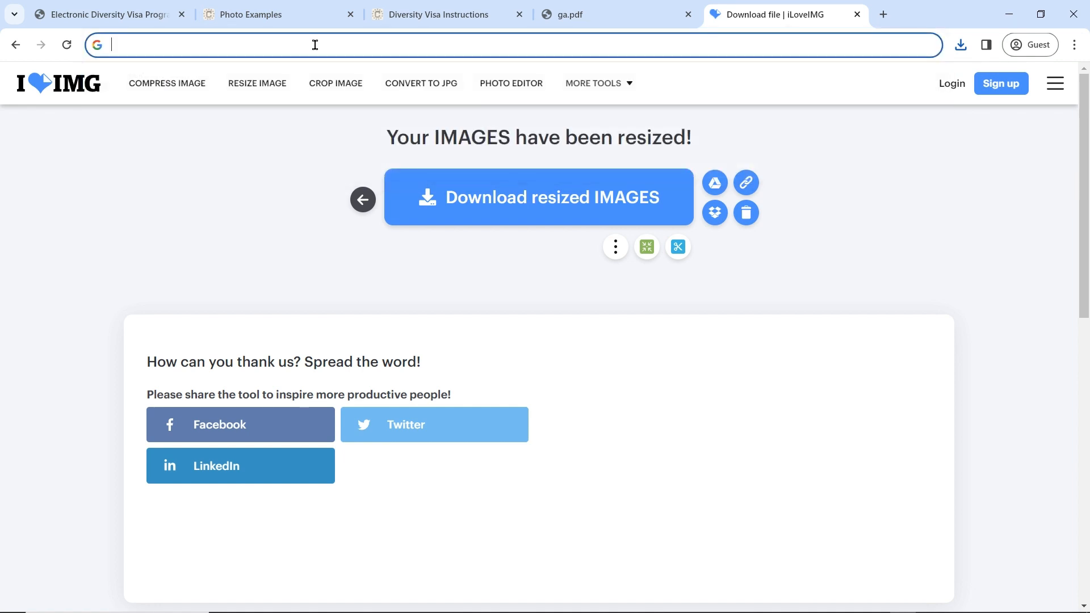
pyautogui.write('png to')
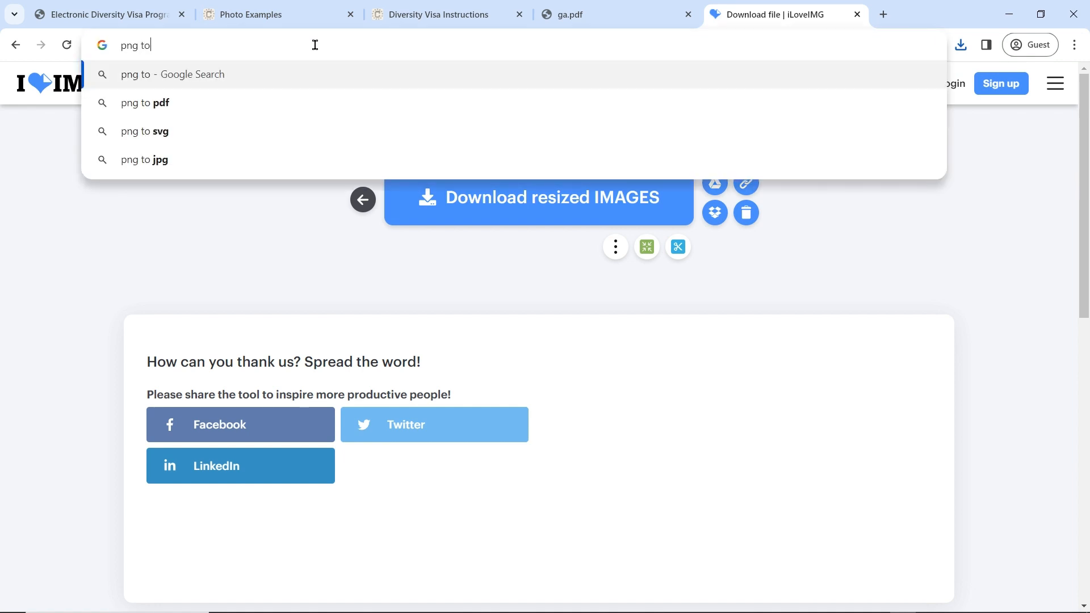
pyautogui.write(' jpg')
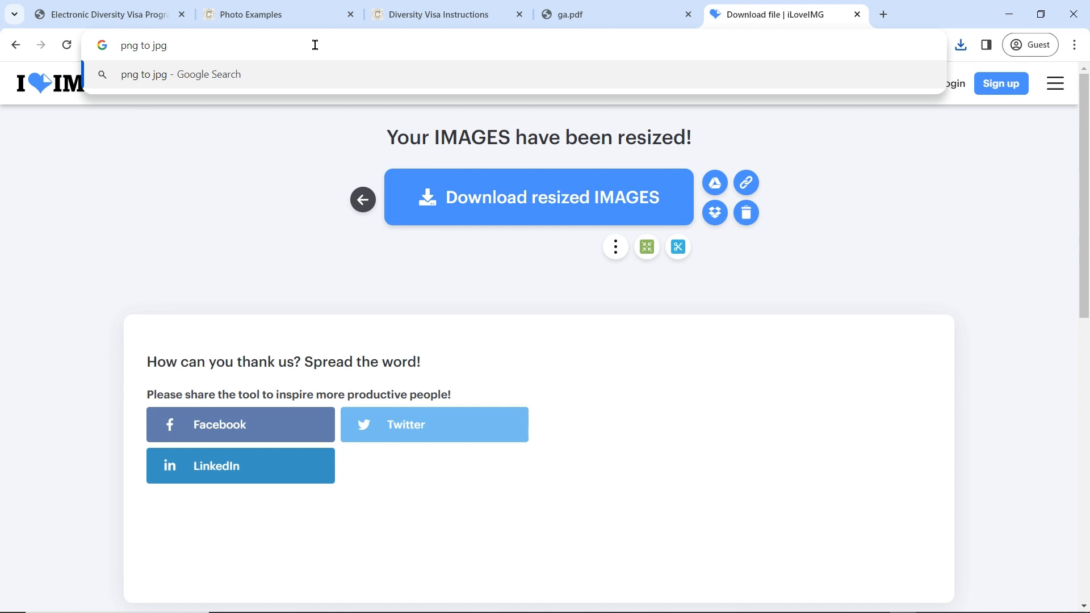
pyautogui.press('Return')
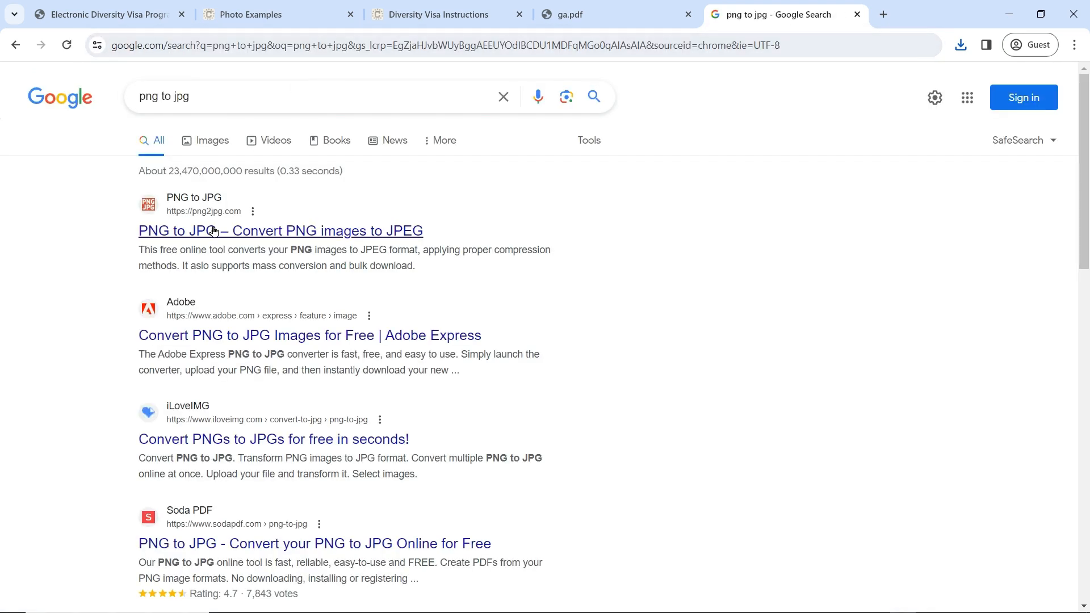
pyautogui.click(214, 231)
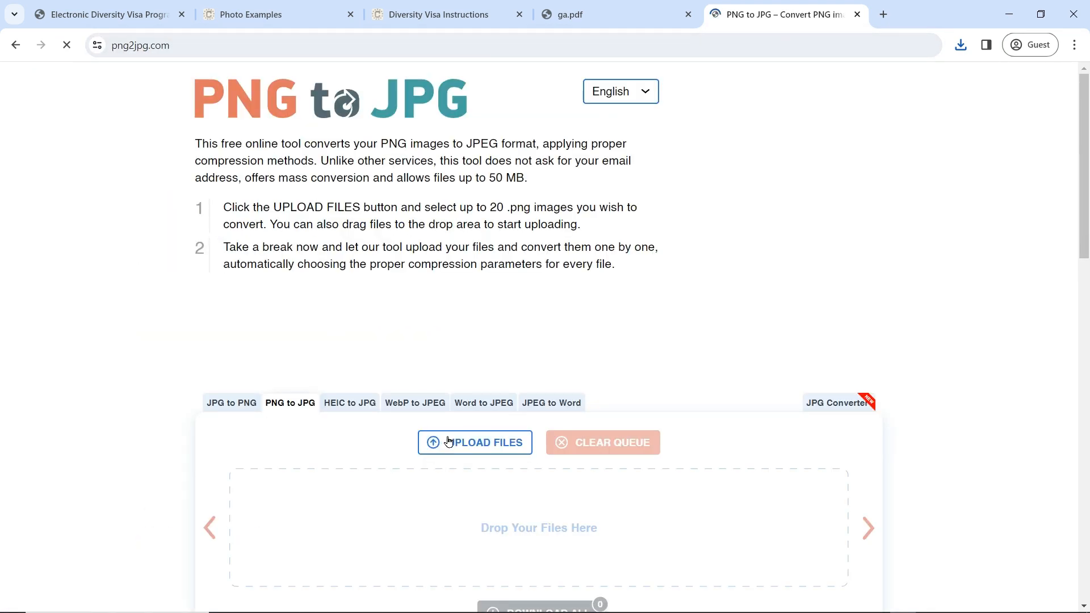
# Step: Convert pp.png and save the result to the Desktop as pp.jpg
pyautogui.click(448, 442)
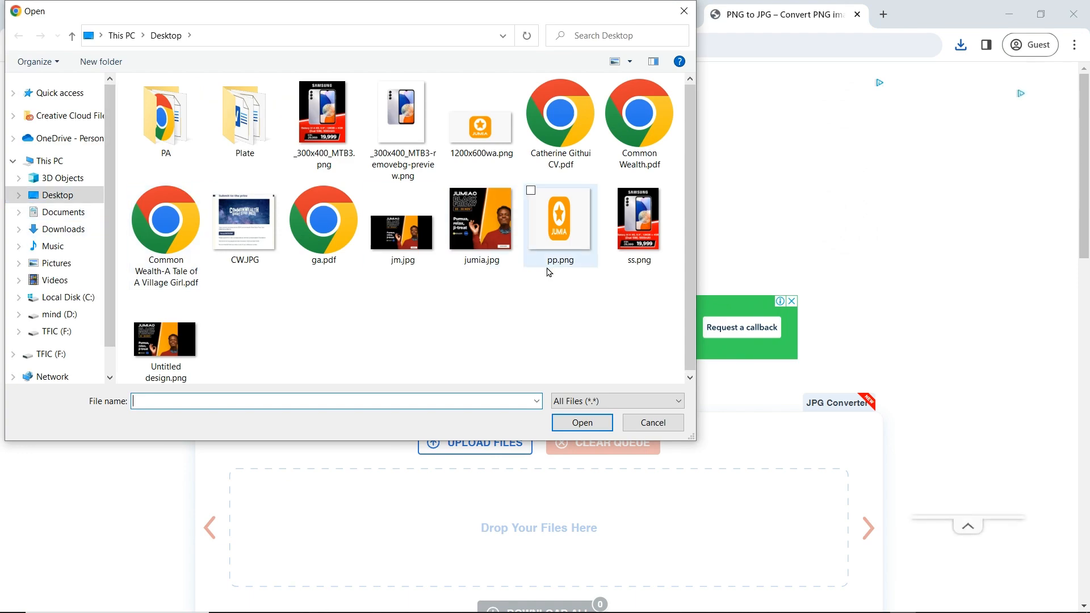
pyautogui.click(561, 253)
pyautogui.click(585, 422)
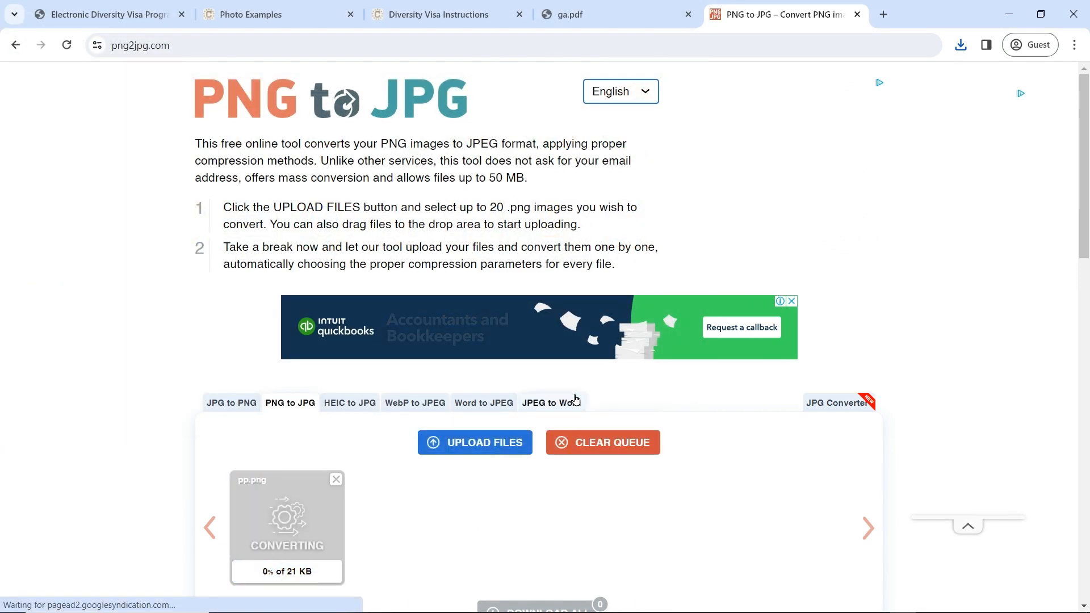
pyautogui.scroll(-3, 653, 425)
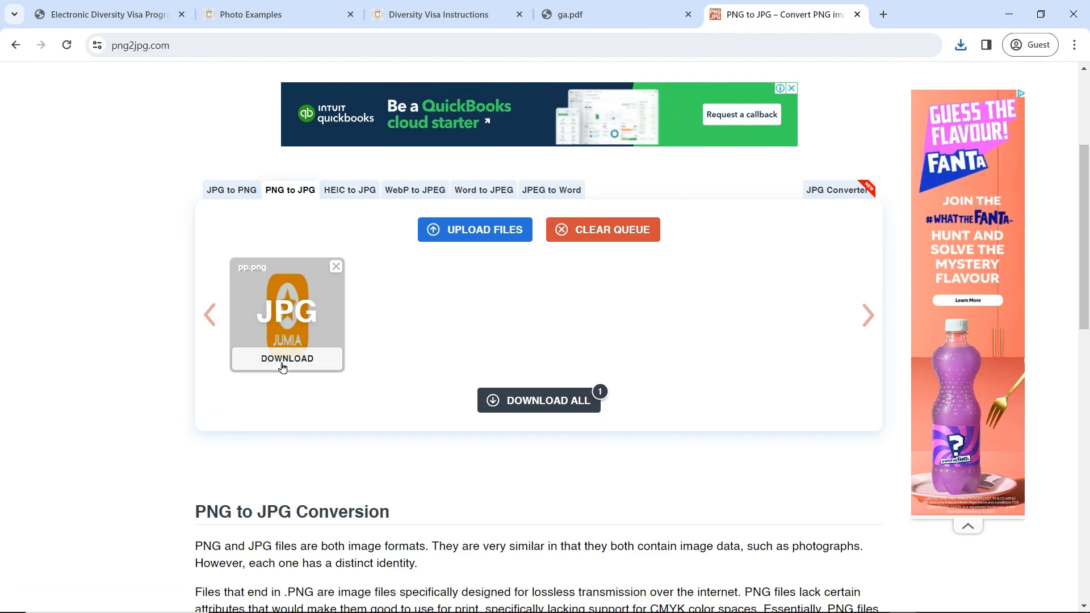
pyautogui.click(283, 358)
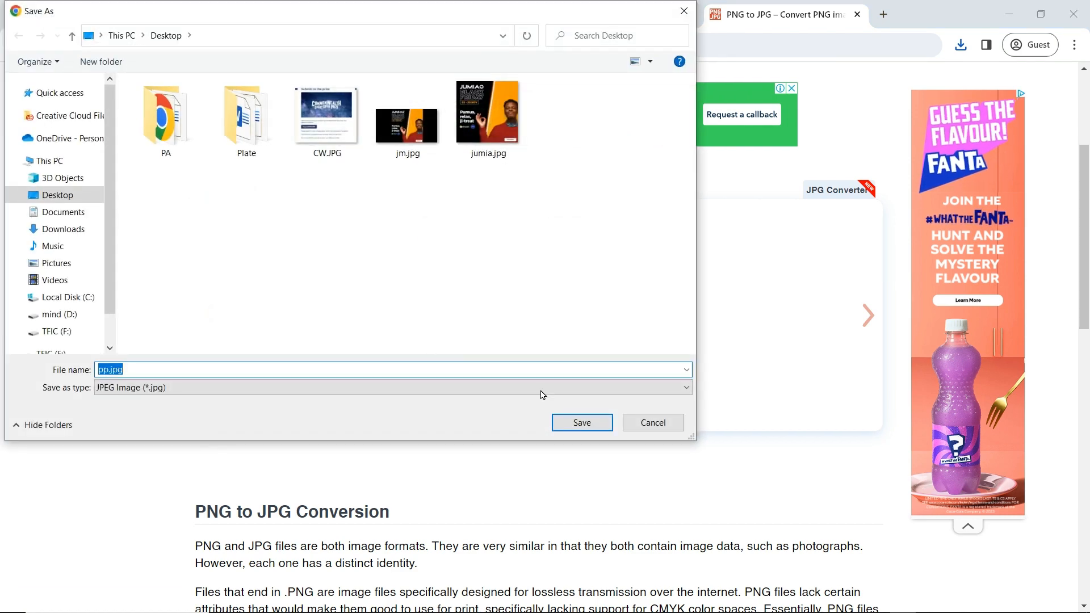
pyautogui.click(576, 425)
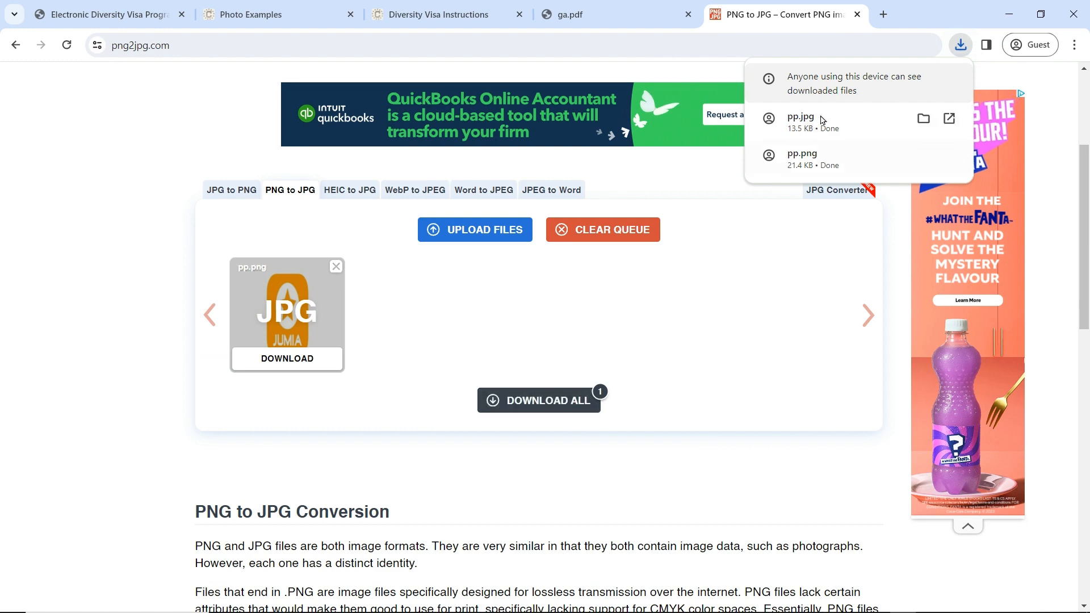
# Step: Attach pp.jpg as the entrant photograph on the visa form
pyautogui.click(406, 5)
pyautogui.click(319, 5)
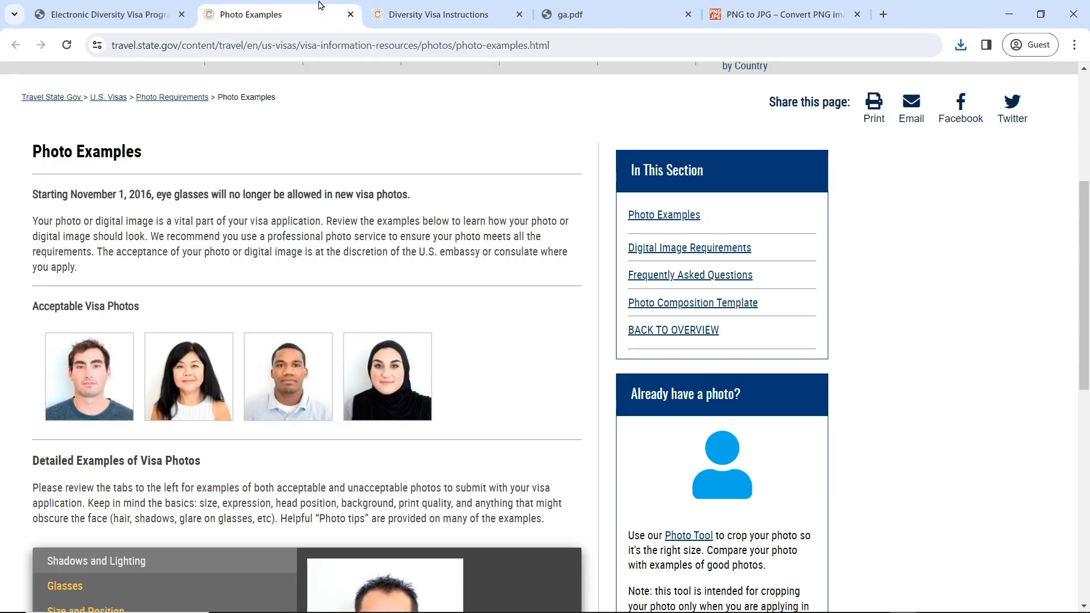
pyautogui.click(174, 7)
pyautogui.click(360, 209)
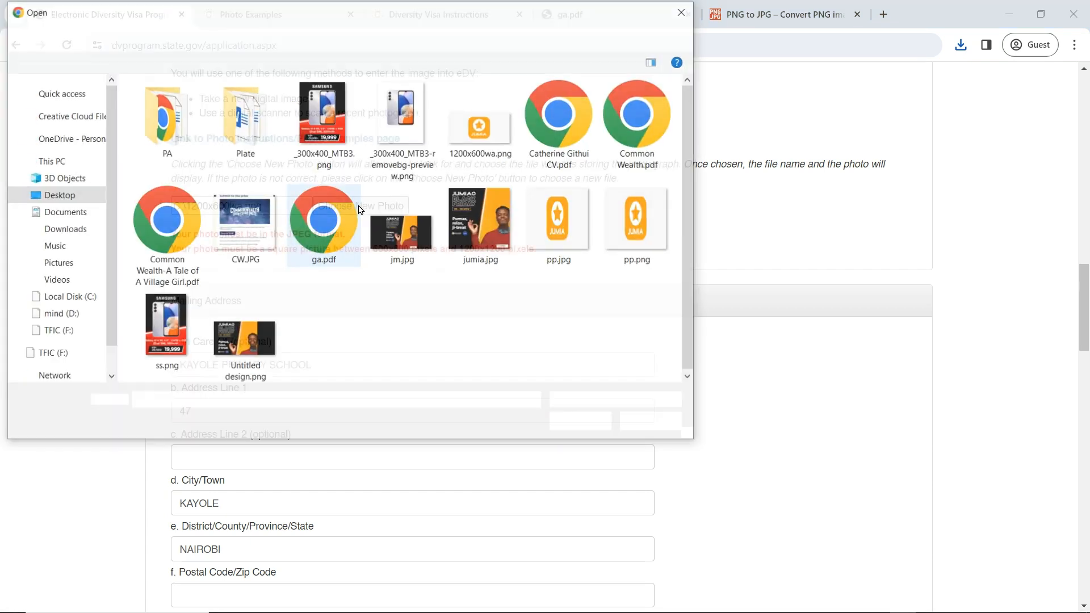
pyautogui.click(593, 229)
pyautogui.click(584, 422)
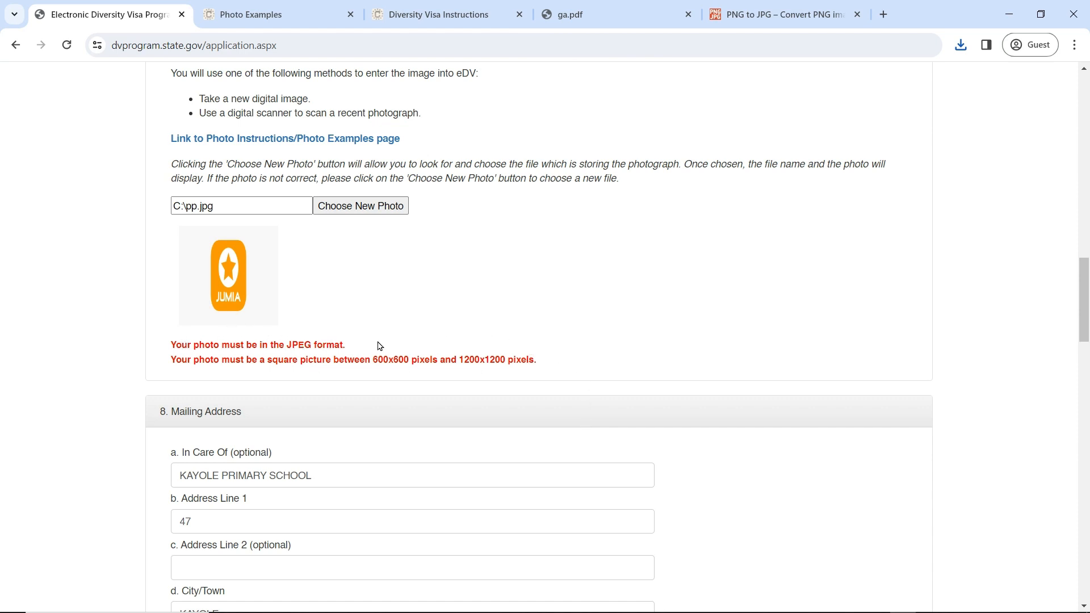
# Step: Add the postal code and submit Part One for review
pyautogui.scroll(-15, 681, 374)
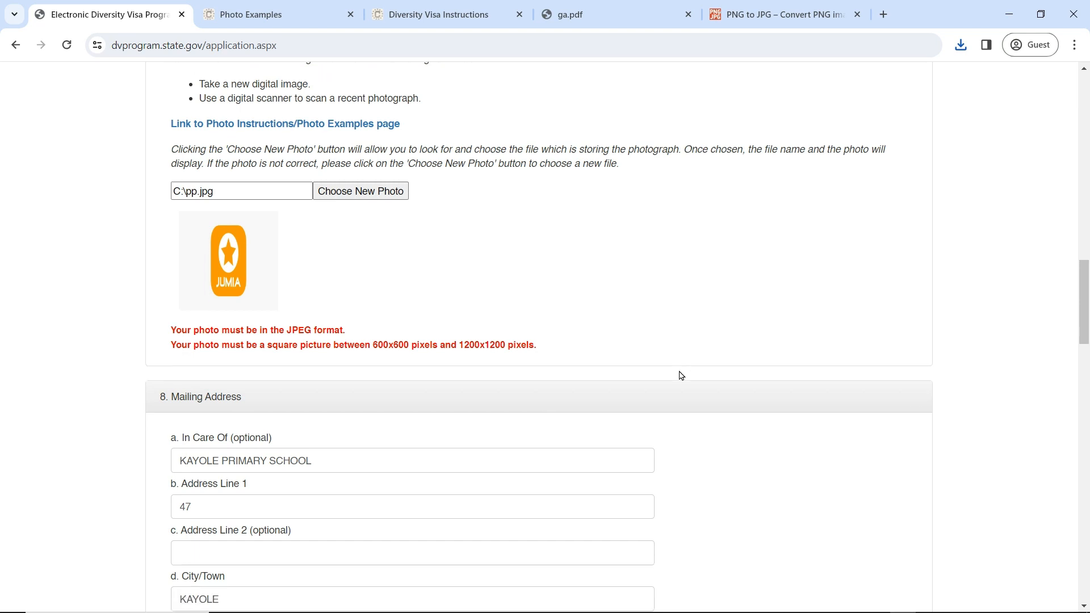
pyautogui.scroll(9, 679, 372)
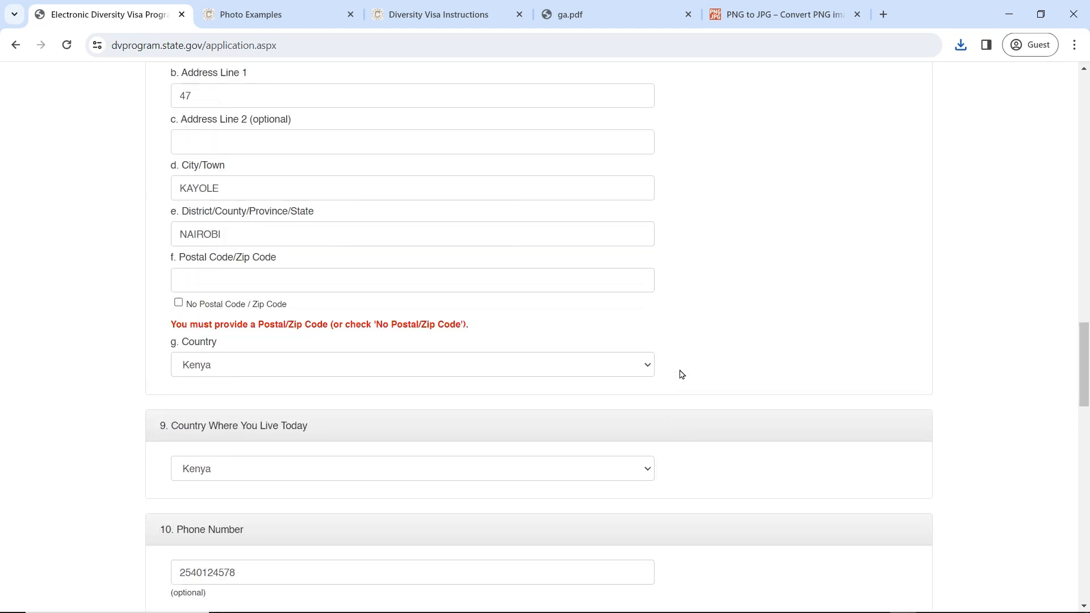
pyautogui.click(263, 278)
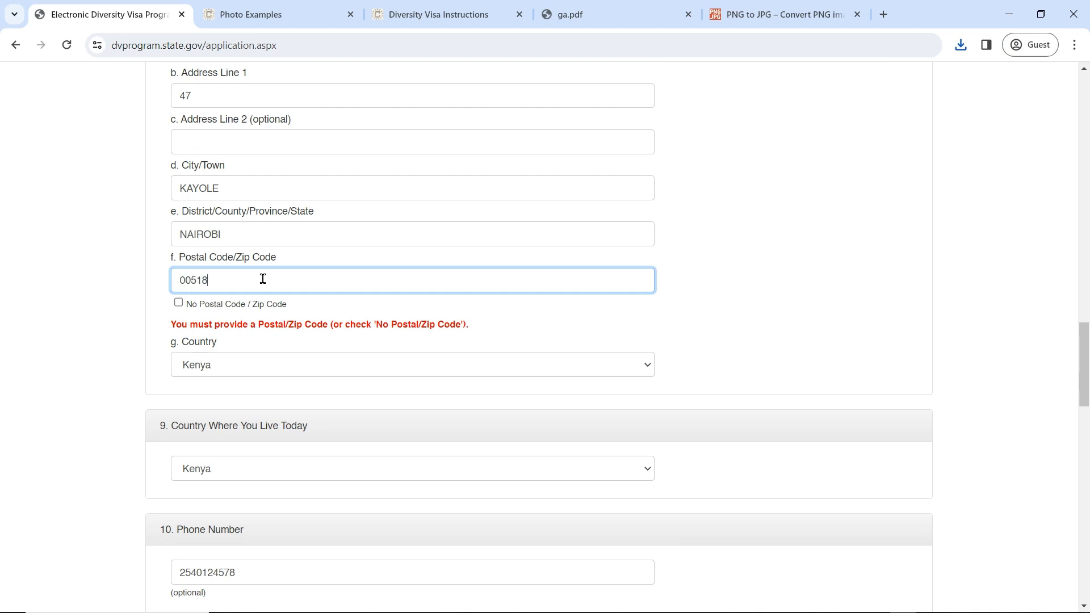
pyautogui.scroll(-17, 295, 287)
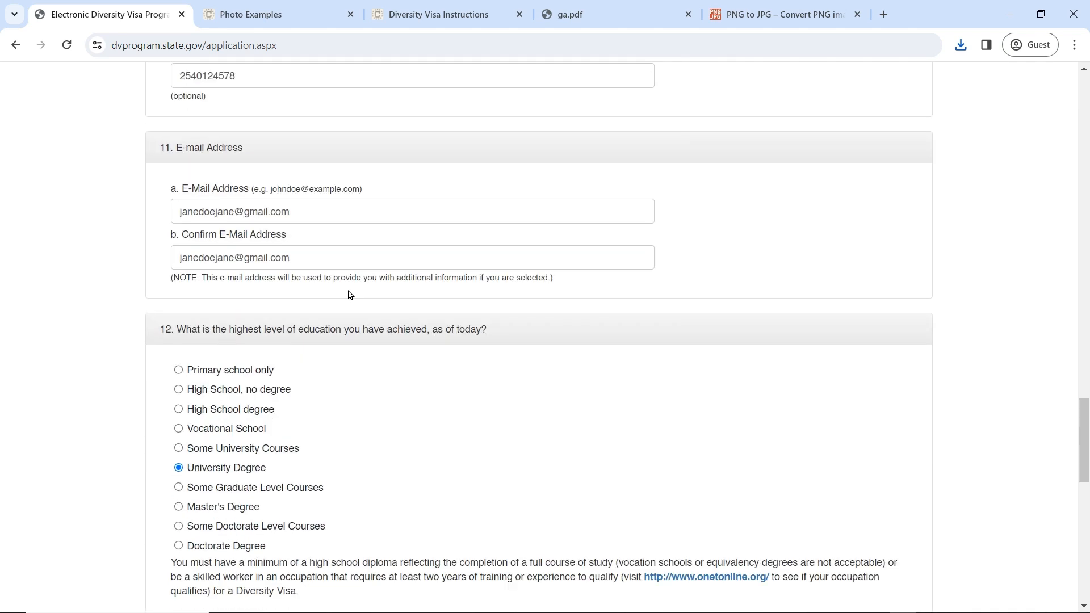
pyautogui.scroll(-5, 361, 291)
pyautogui.scroll(5, 354, 284)
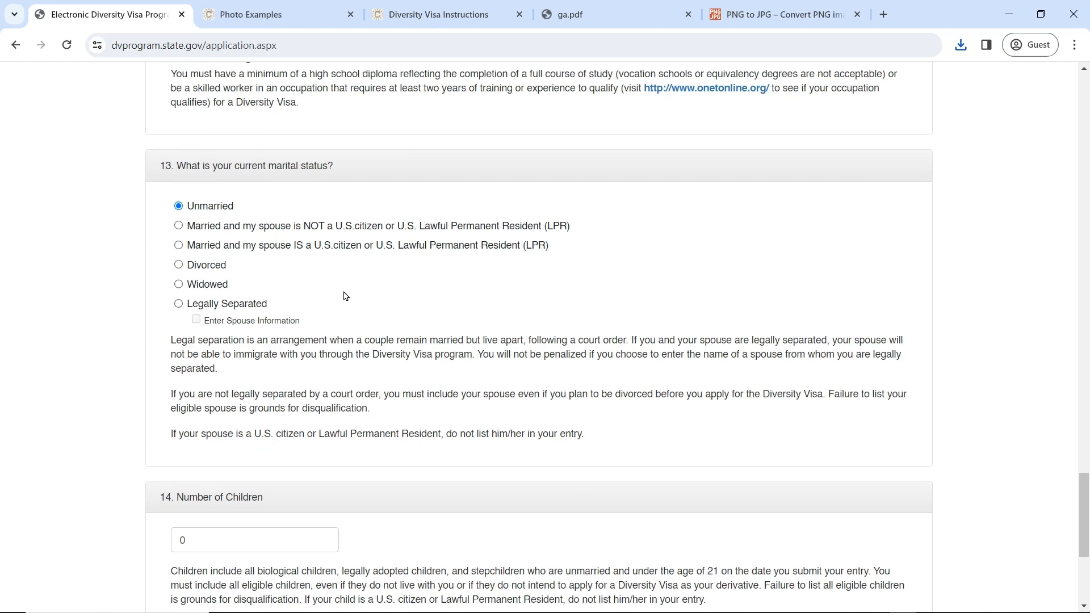
pyautogui.scroll(-5, 369, 258)
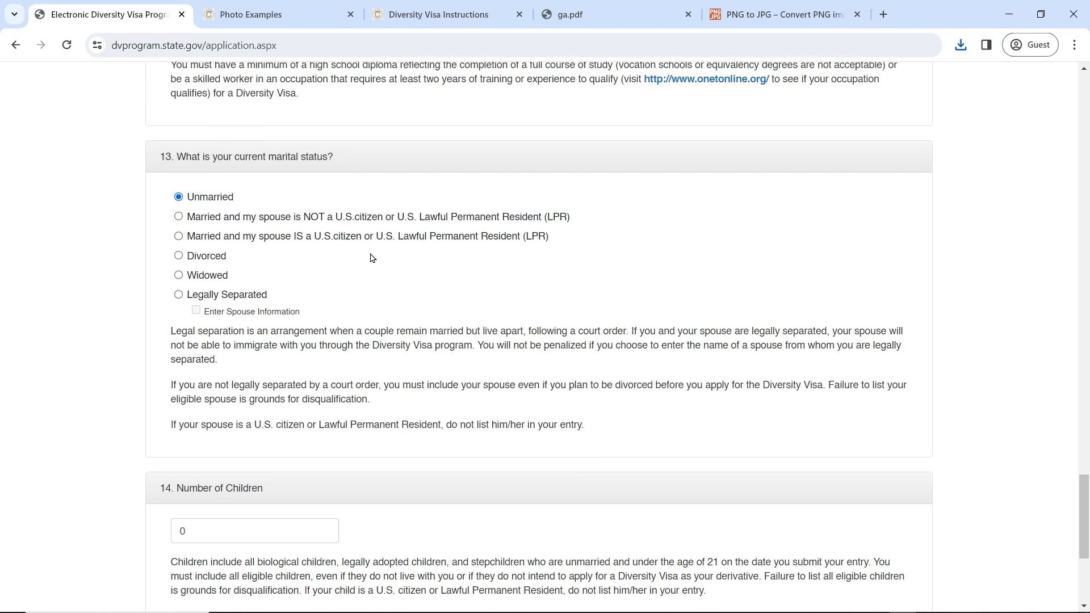
pyautogui.click(174, 374)
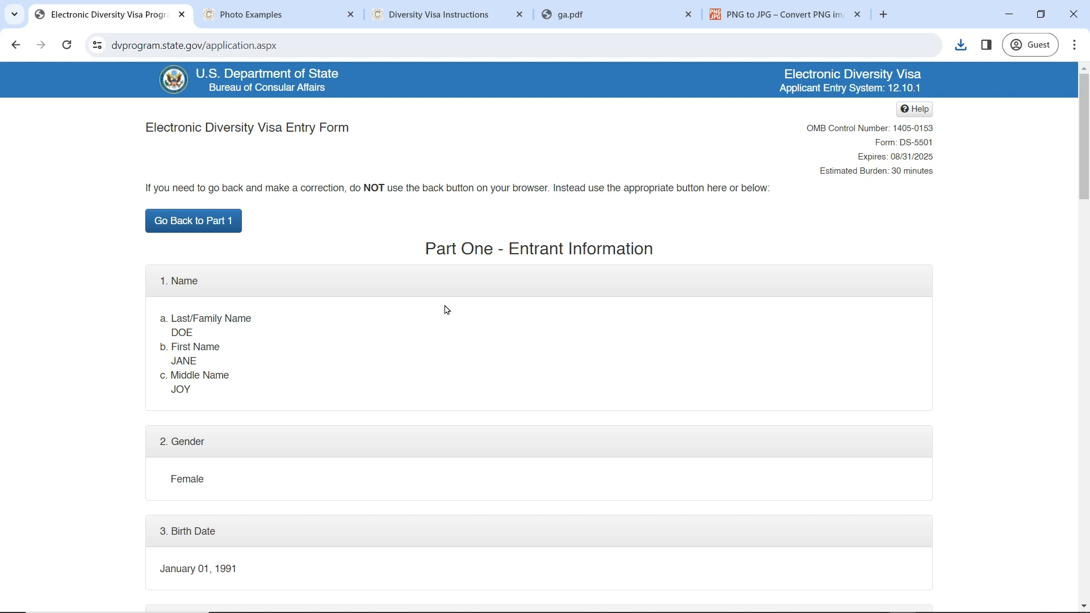
# Step: Check the Part One review down to Number of Children 0, then return to Part One
pyautogui.scroll(-1, 446, 309)
pyautogui.scroll(1, 446, 309)
pyautogui.scroll(-20, 446, 308)
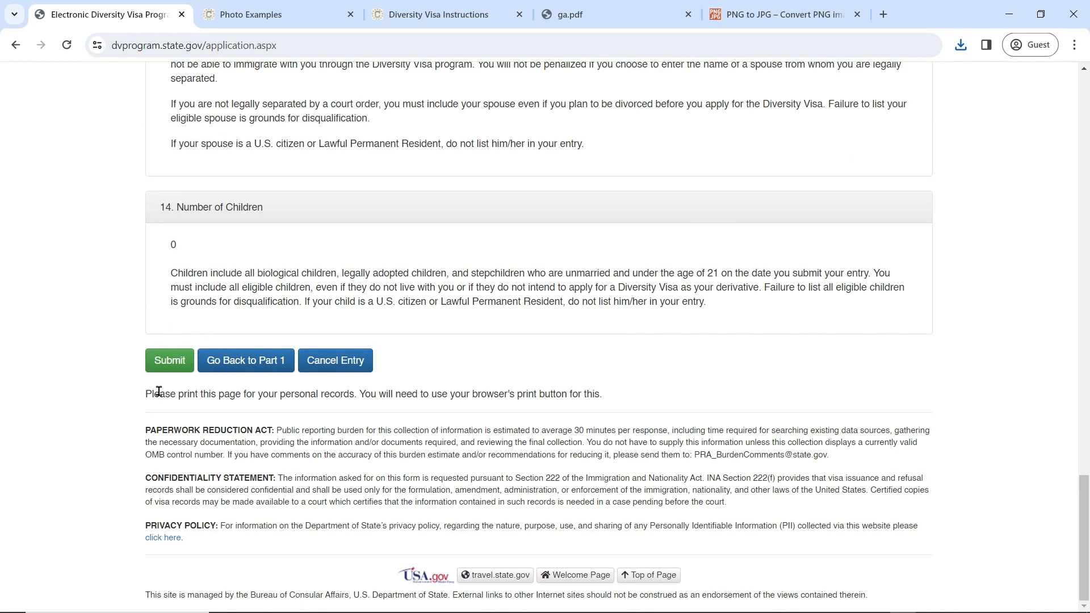
pyautogui.click(257, 371)
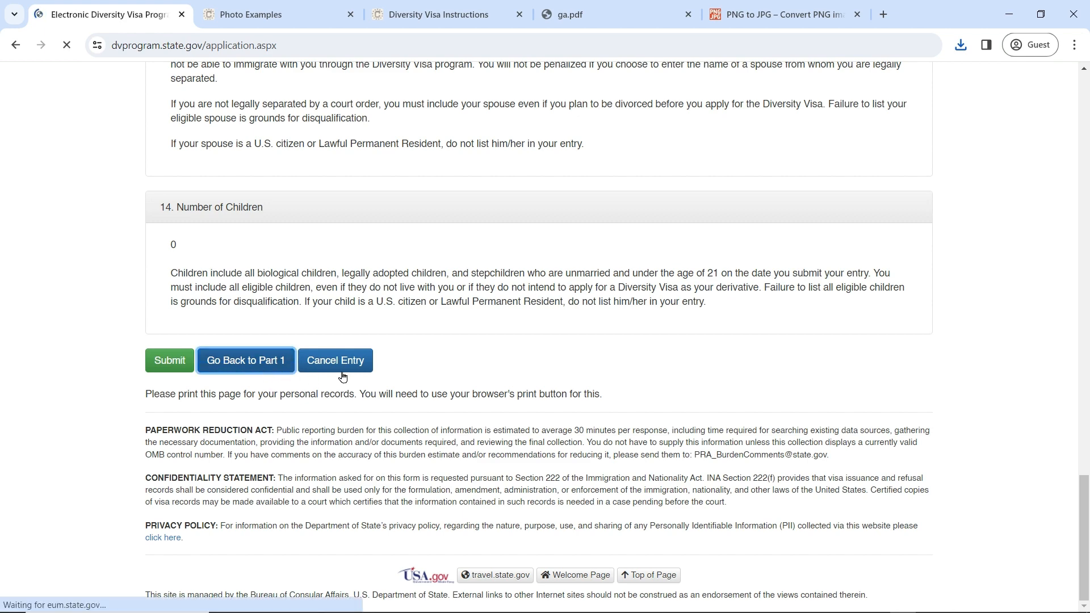
# Step: Set section 13 to 'Married and my spouse is NOT a U.S. citizen or LPR' and resubmit Part One
pyautogui.scroll(-20, 484, 352)
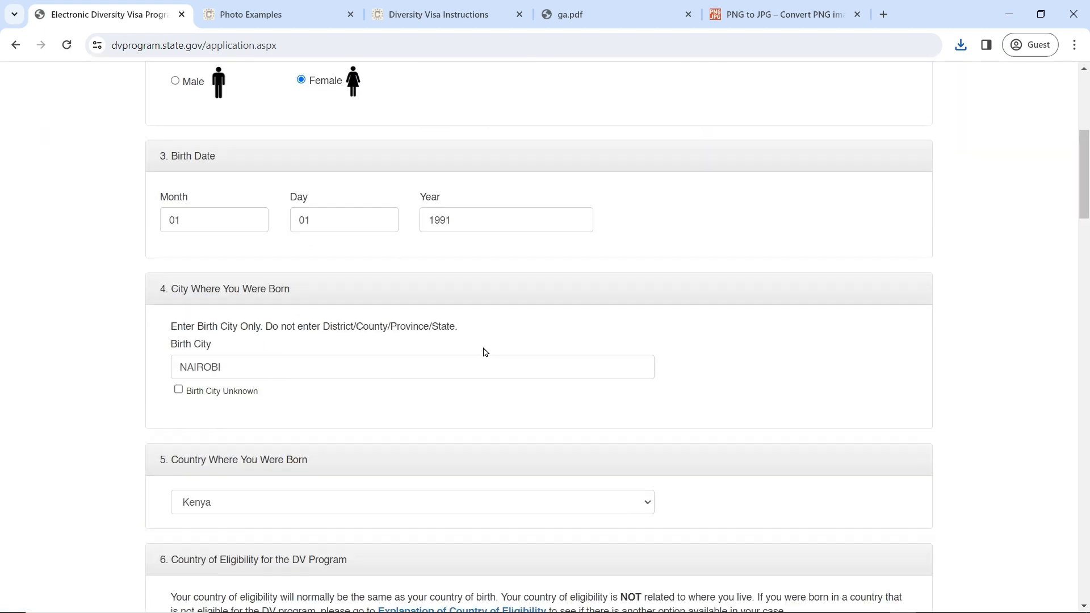
pyautogui.scroll(-5, 486, 352)
pyautogui.scroll(8, 485, 352)
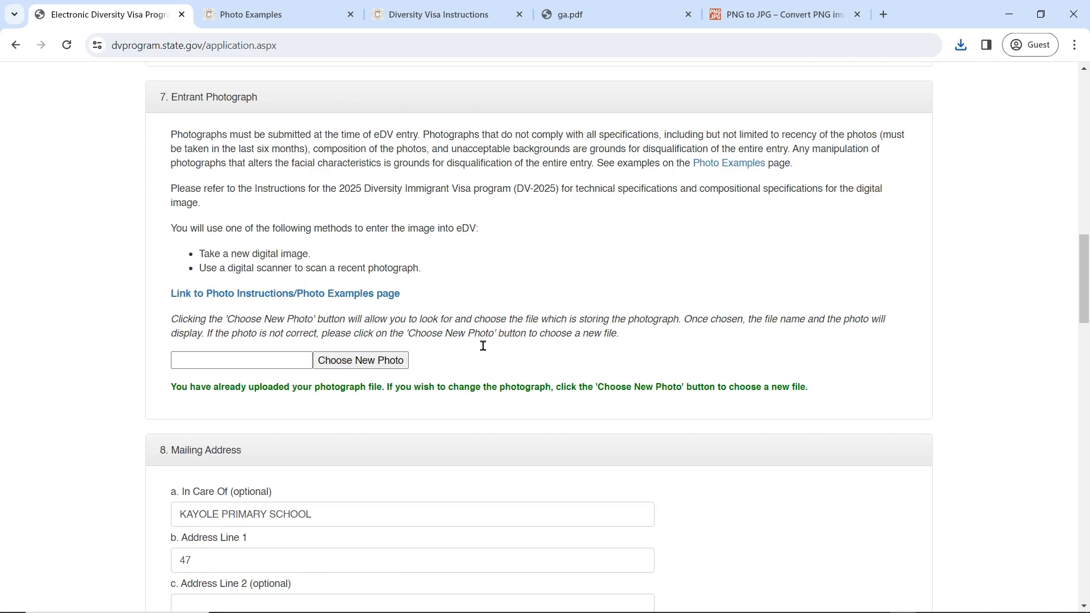
pyautogui.scroll(-1, 485, 352)
pyautogui.scroll(-16, 485, 351)
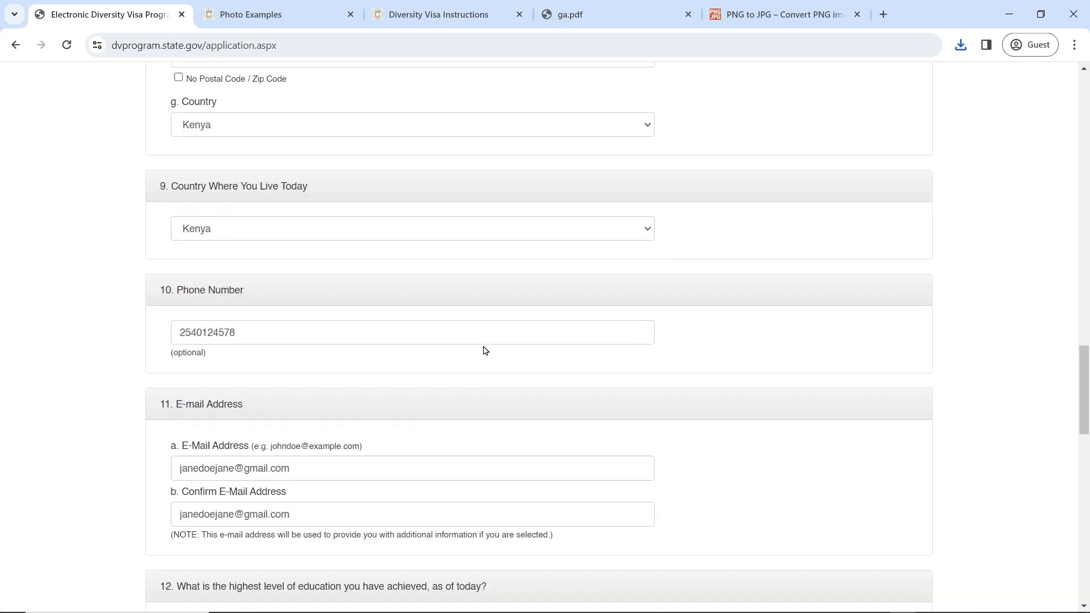
pyautogui.scroll(-7, 486, 351)
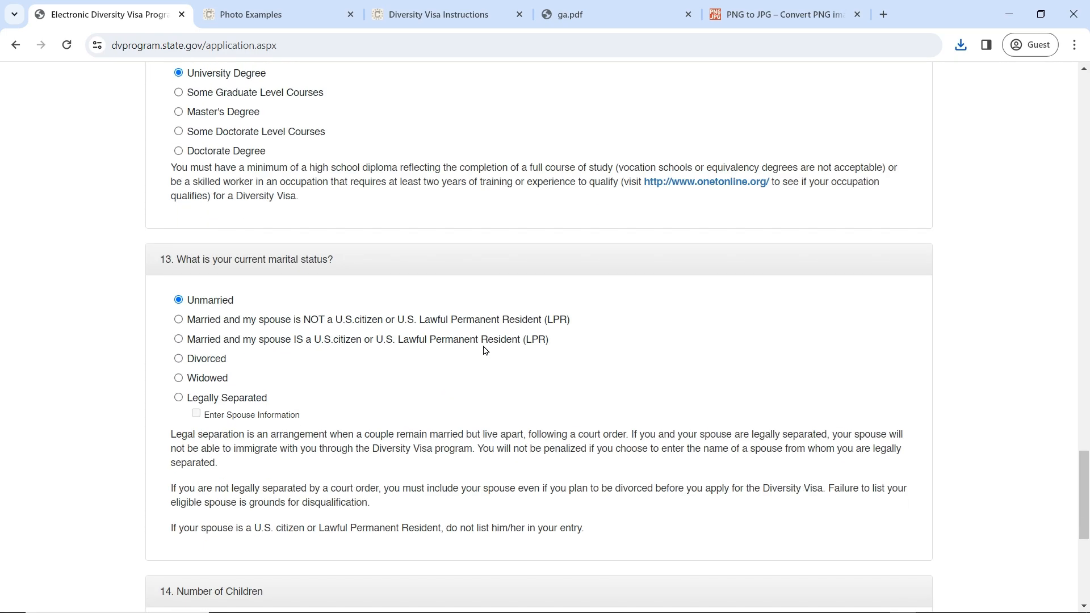
pyautogui.click(271, 252)
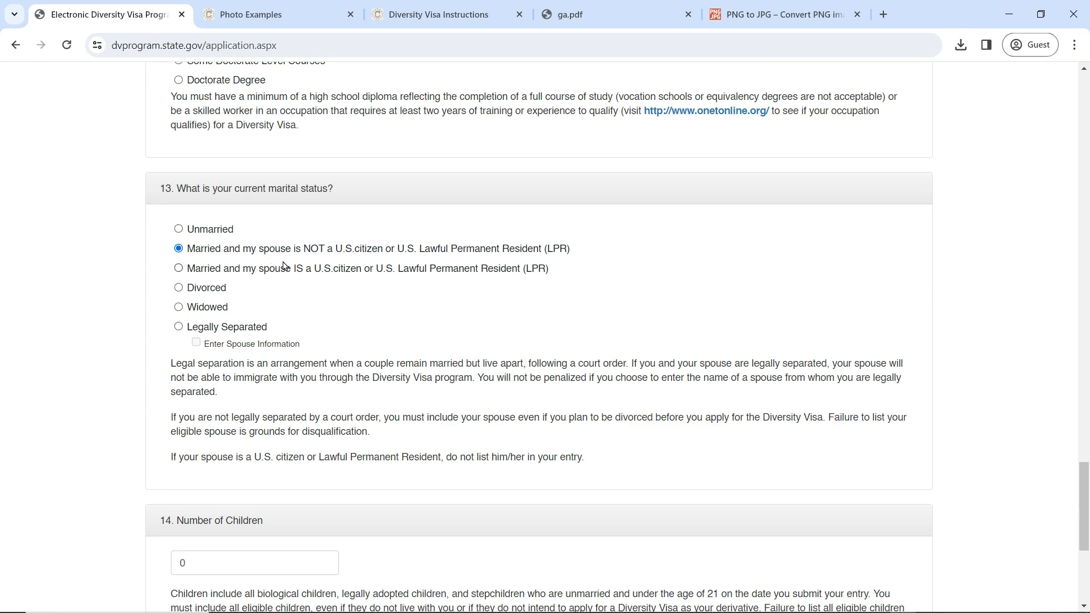
pyautogui.scroll(-3, 265, 290)
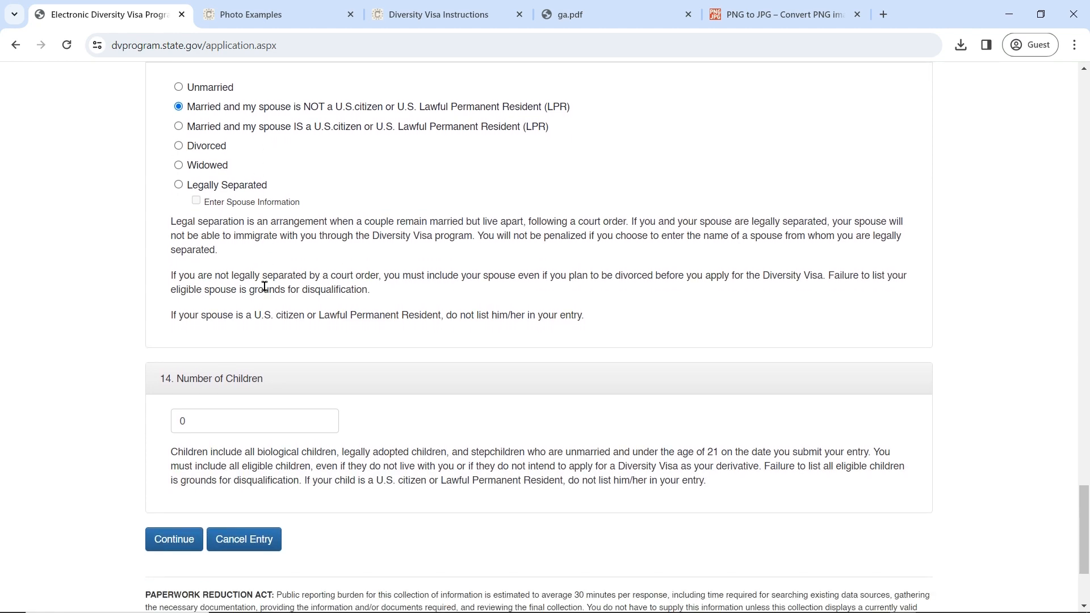
pyautogui.scroll(-3, 265, 287)
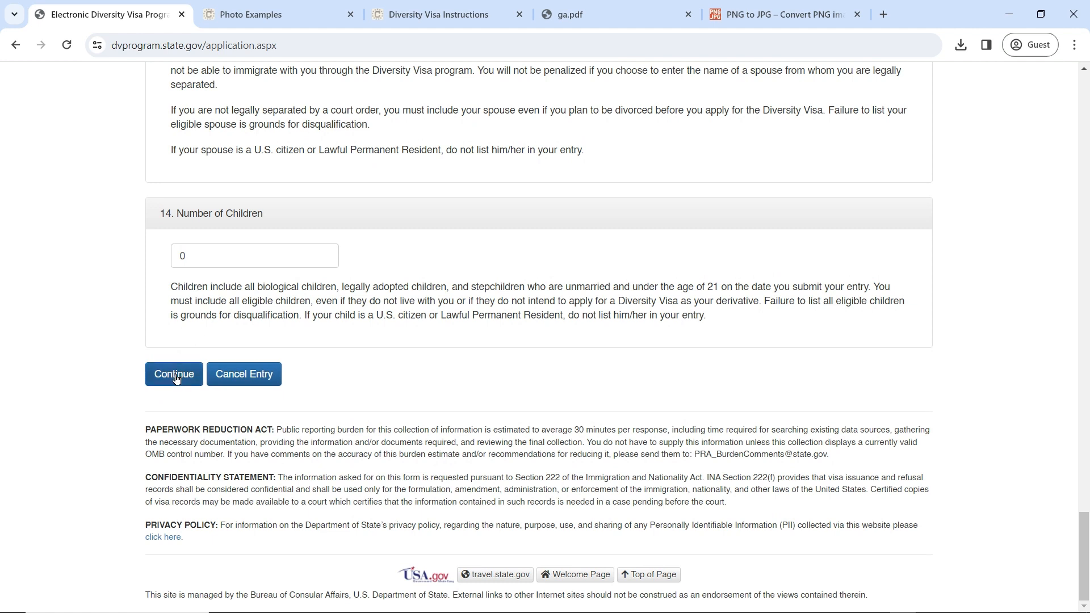
pyautogui.click(175, 377)
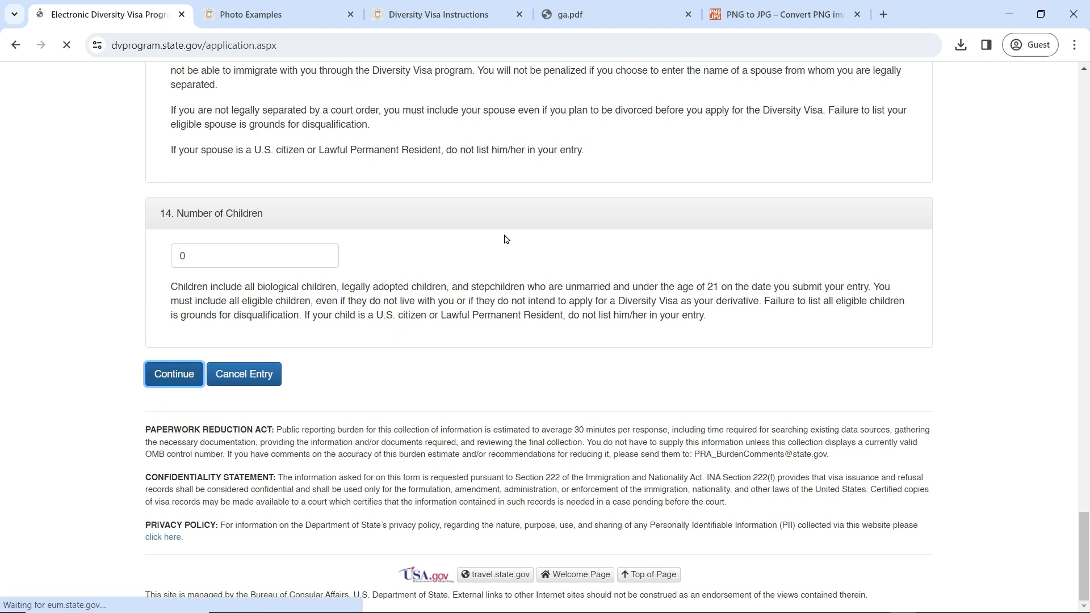
# Step: Enter the spouse's last, first and middle names
pyautogui.scroll(-2, 504, 239)
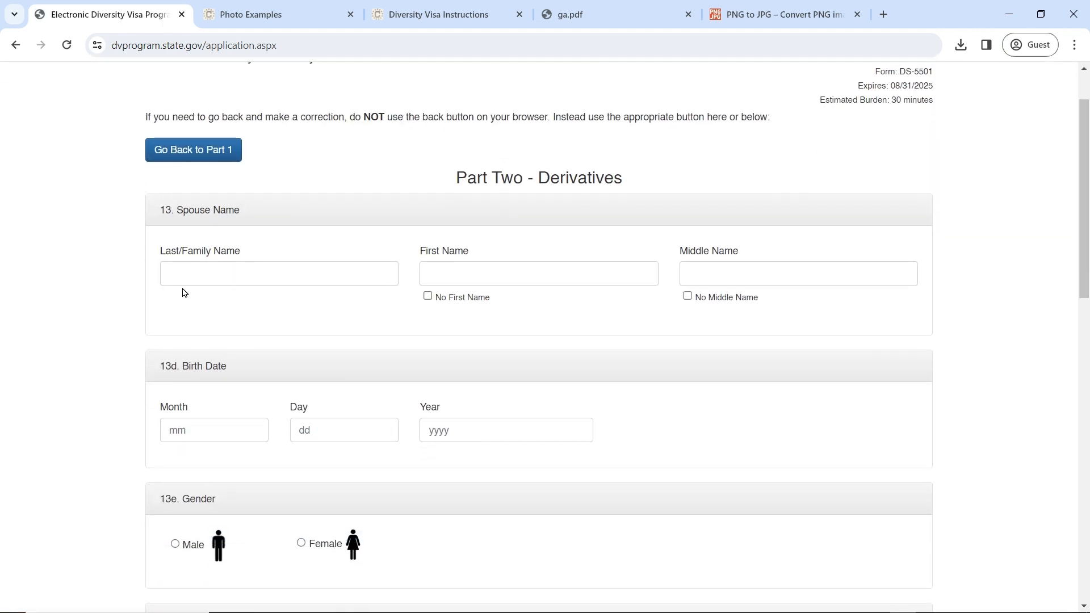
pyautogui.scroll(-1, 321, 272)
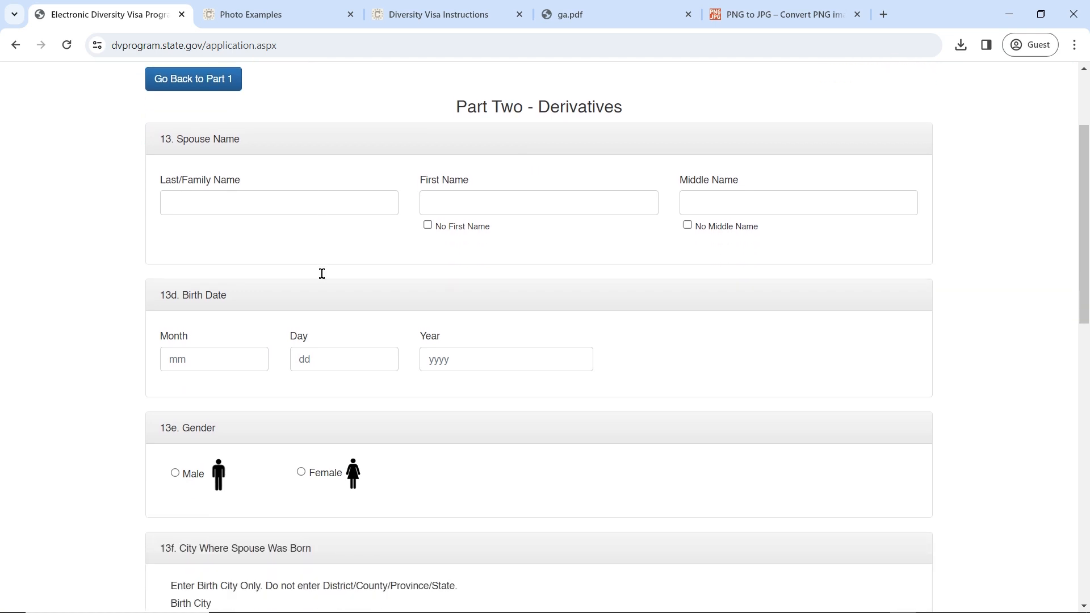
pyautogui.click(271, 199)
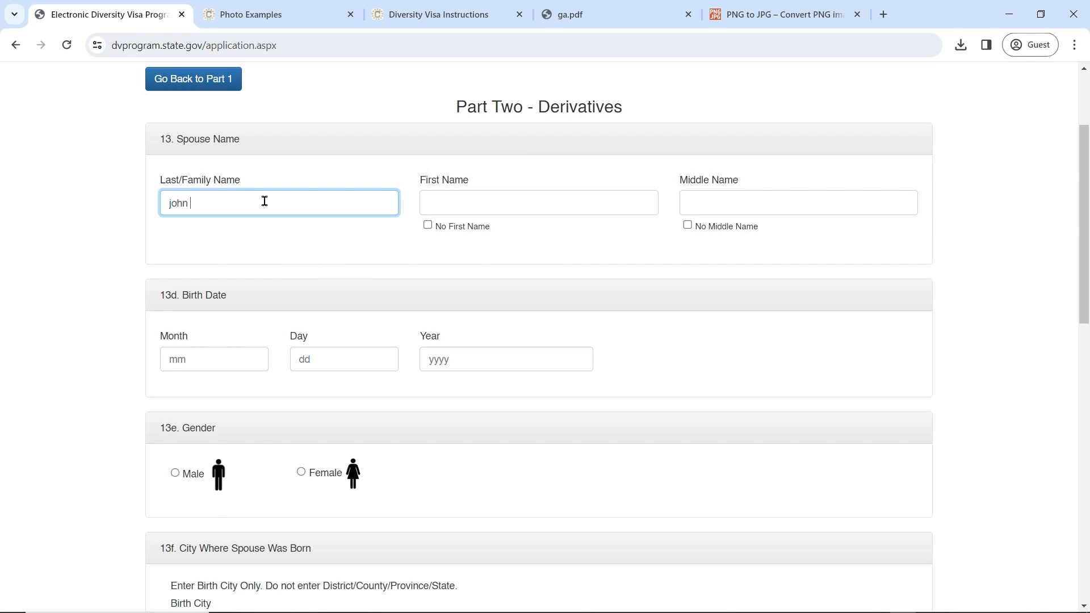
pyautogui.press('Tab')
pyautogui.write('do')
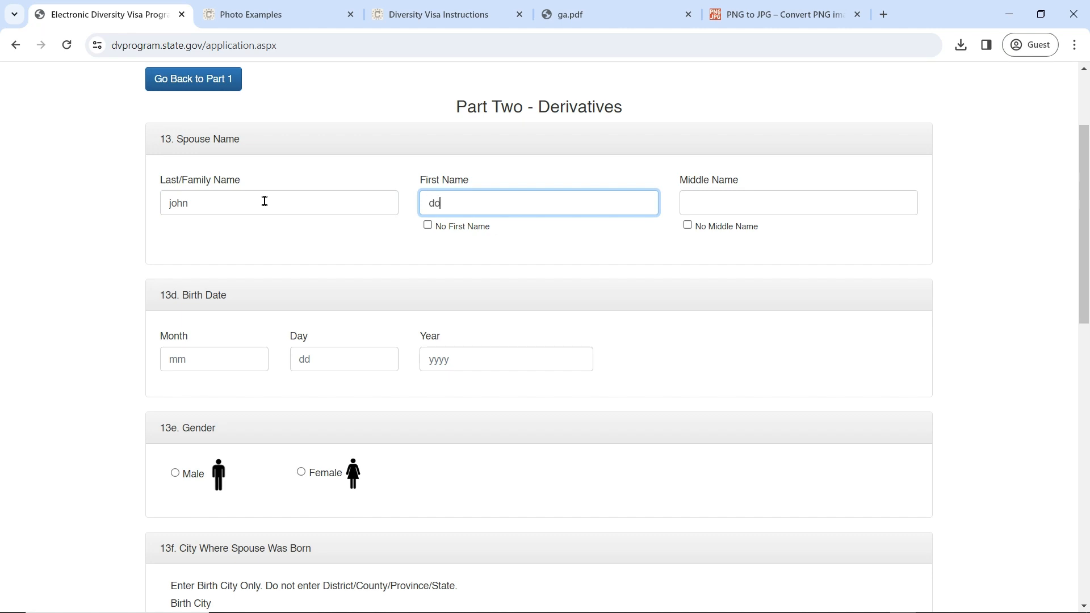
pyautogui.press('Tab')
pyautogui.press('Tab')
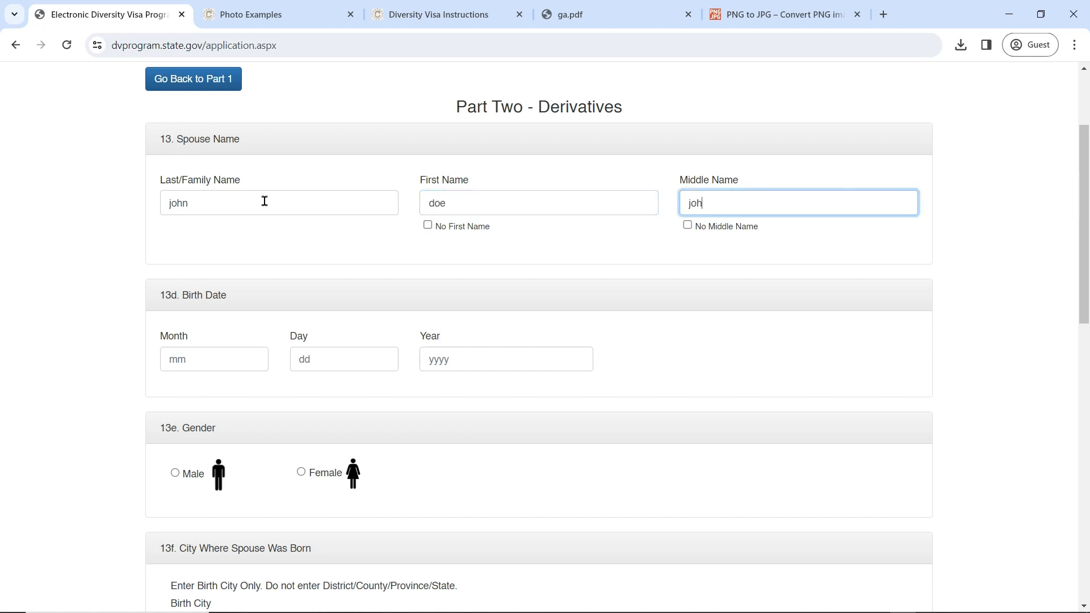
# Step: Enter the spouse's birth date as 01/02/1990
pyautogui.click(222, 348)
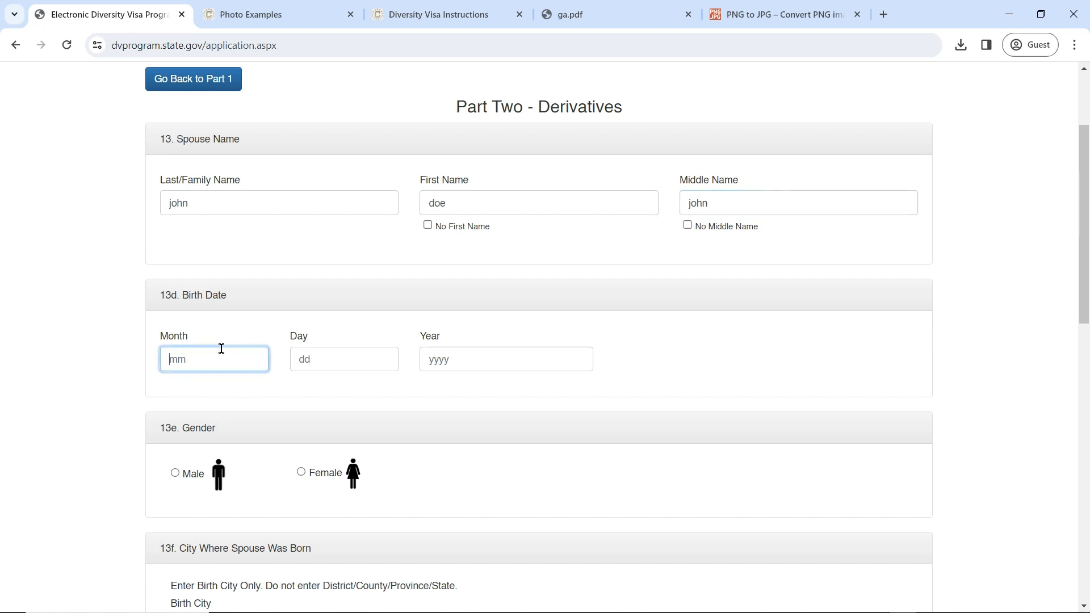
pyautogui.write('01')
pyautogui.click(313, 360)
pyautogui.write('02')
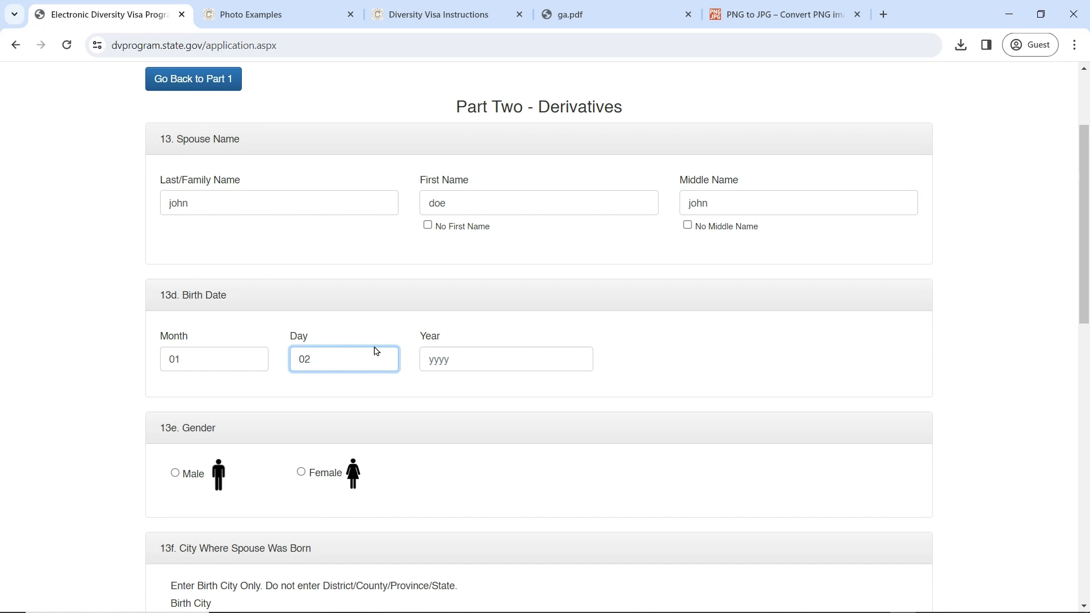
pyautogui.click(429, 357)
pyautogui.write('199')
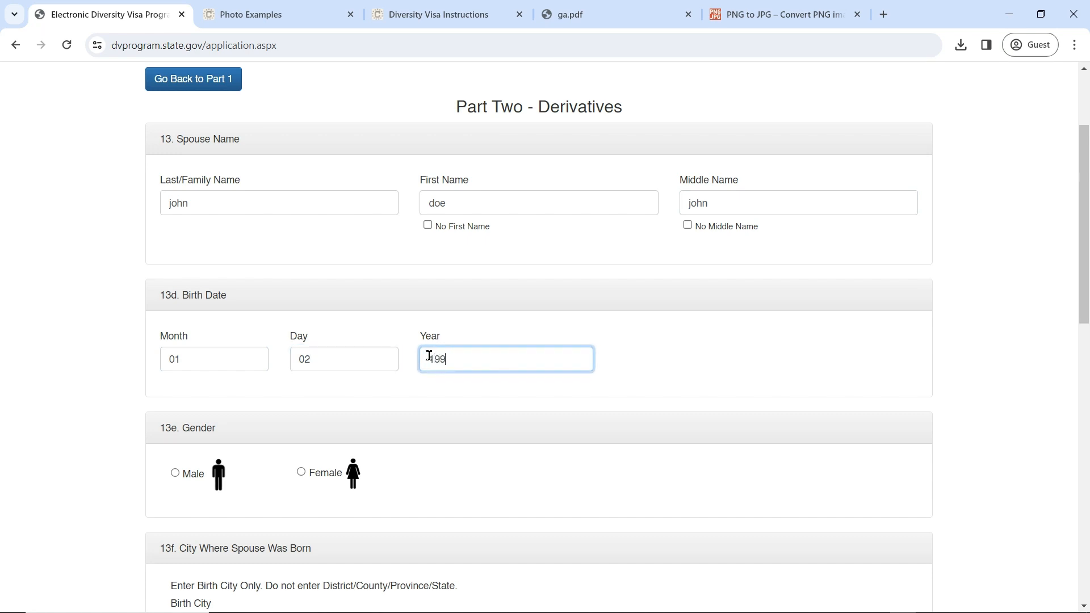
pyautogui.write('0')
# Step: Set the spouse's gender to male, birth city nairobi and birth country Kenya
pyautogui.scroll(1, 437, 358)
pyautogui.scroll(-5, 340, 340)
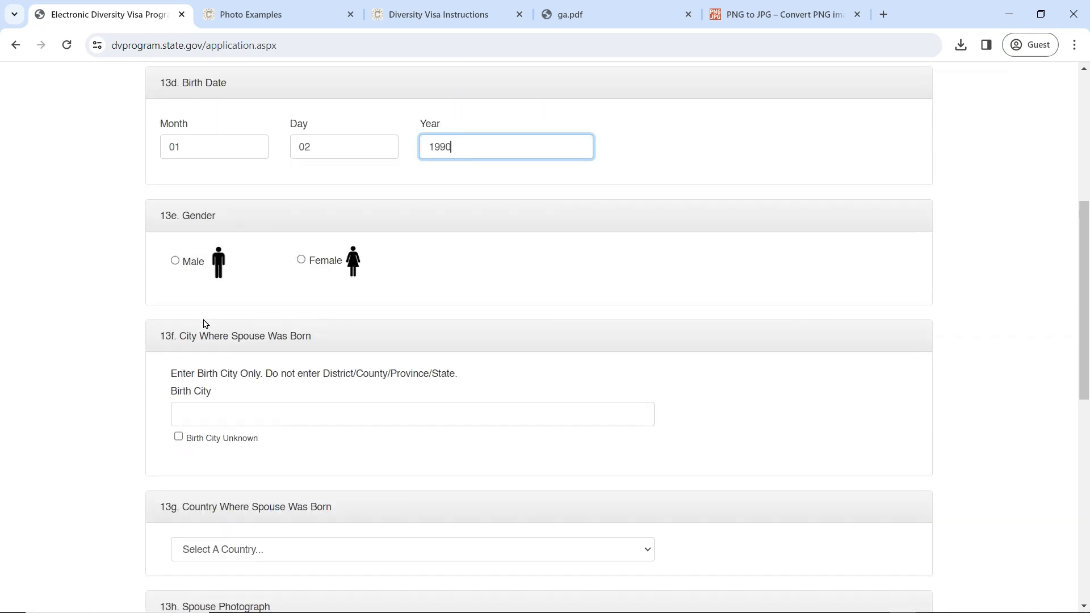
pyautogui.click(175, 260)
pyautogui.click(176, 260)
pyautogui.scroll(-3, 302, 368)
pyautogui.click(275, 271)
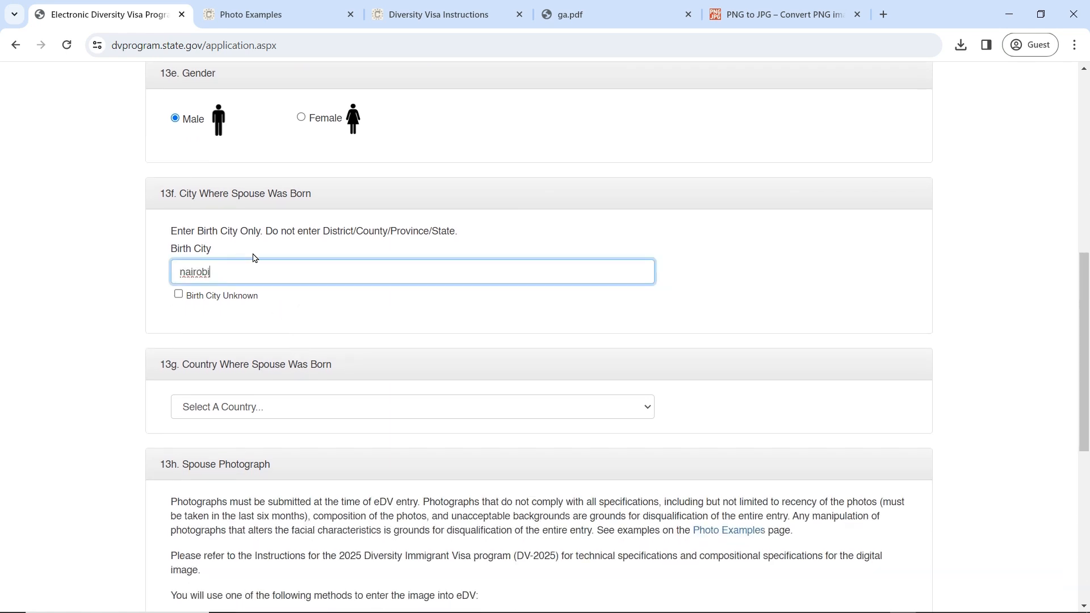
pyautogui.scroll(-3, 253, 255)
pyautogui.click(267, 265)
pyautogui.write('ke')
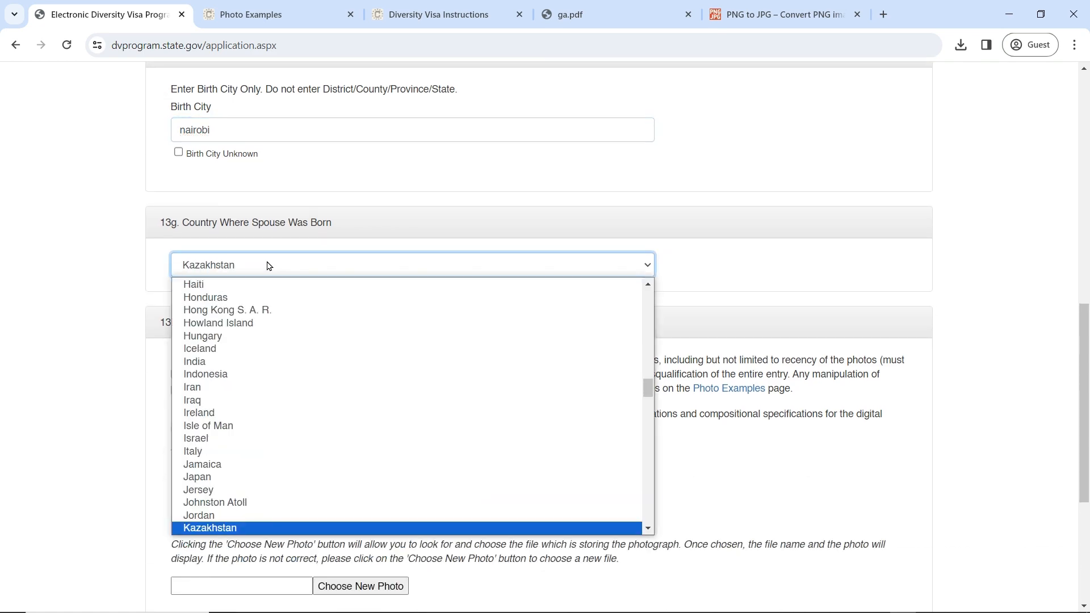
pyautogui.press('Return')
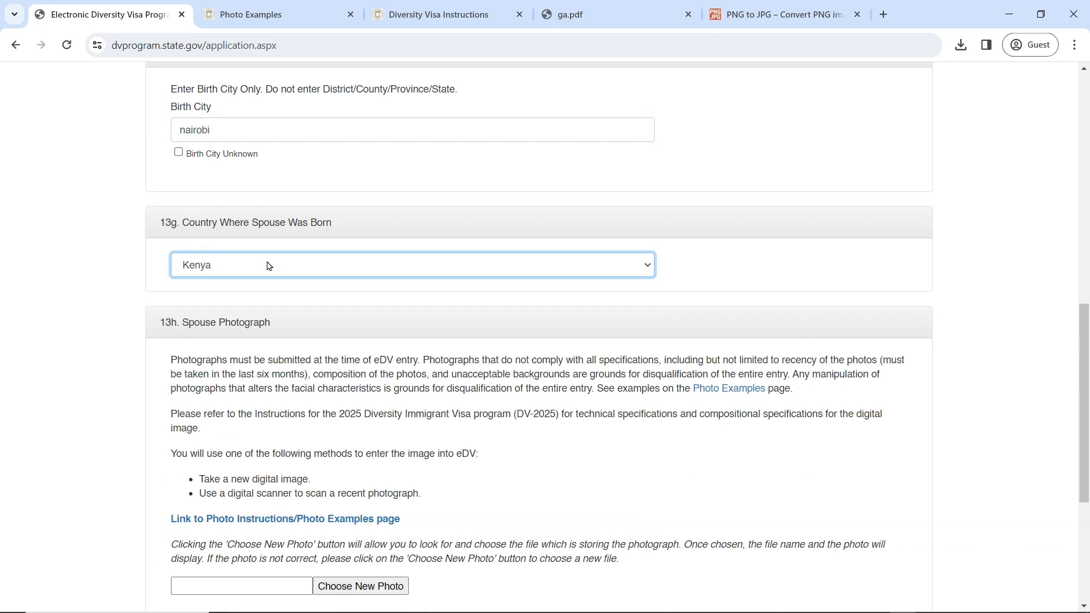
# Step: Upload pp.jpg as the spouse's photograph
pyautogui.scroll(-3, 268, 265)
pyautogui.click(369, 449)
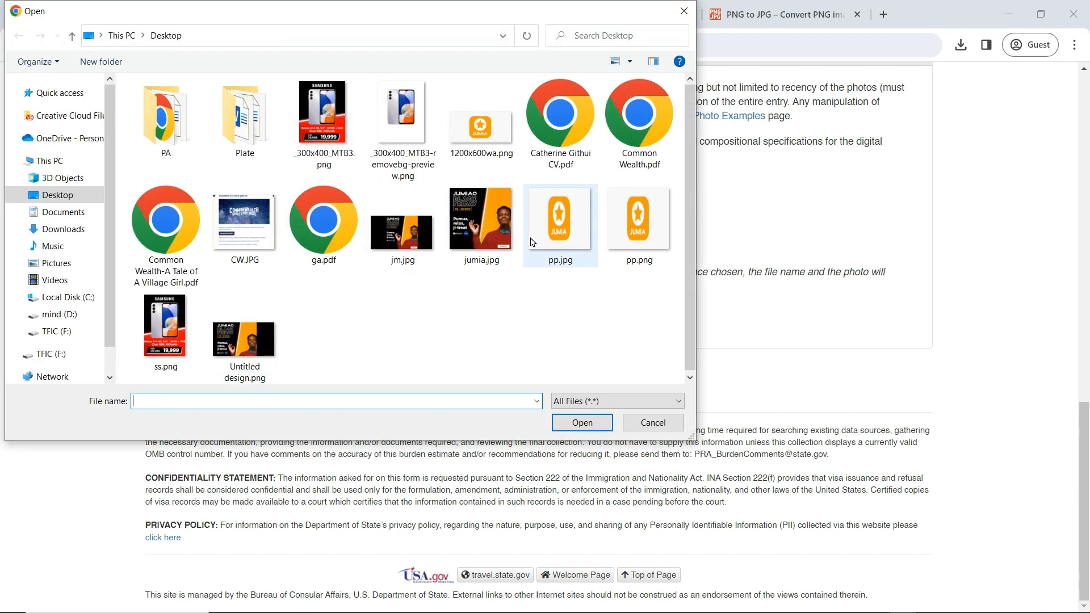
pyautogui.click(533, 243)
pyautogui.click(586, 425)
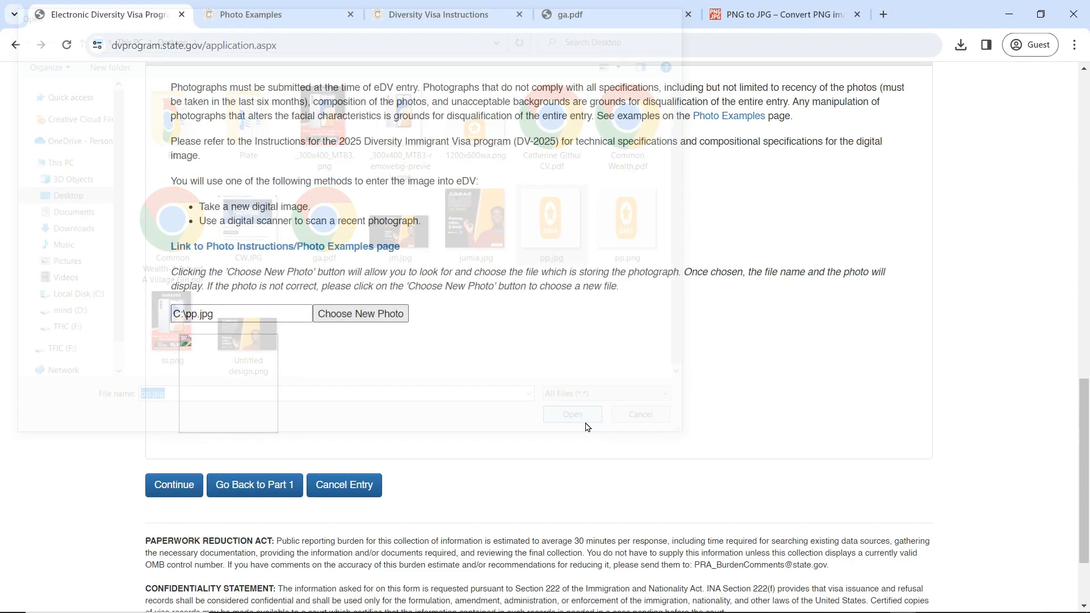
pyautogui.scroll(-2, 544, 343)
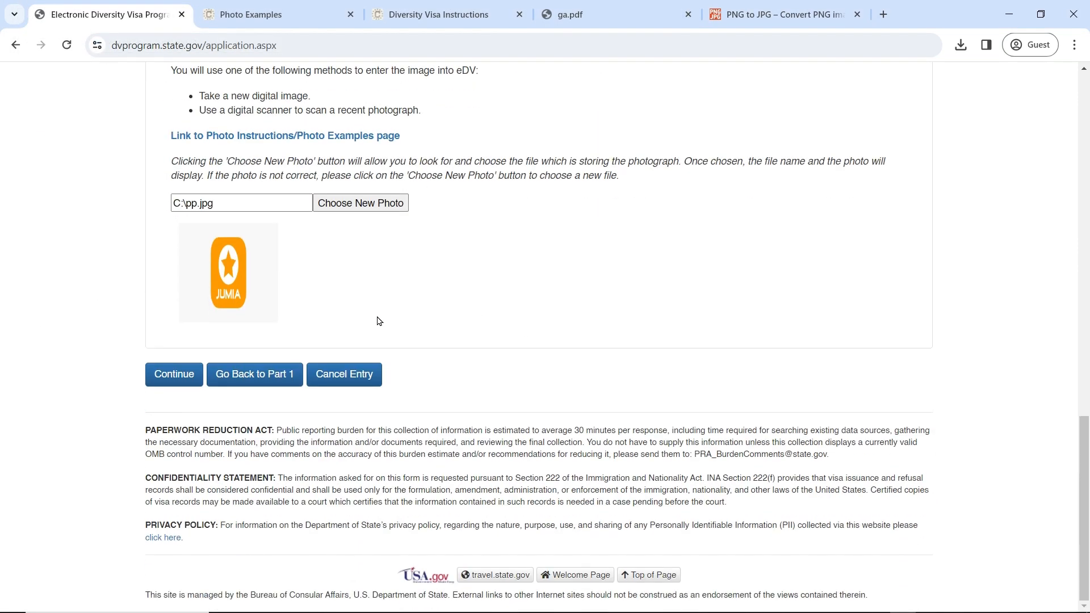
# Step: Submit Part Two, review the listed answers, and go back to Part One
pyautogui.click(172, 381)
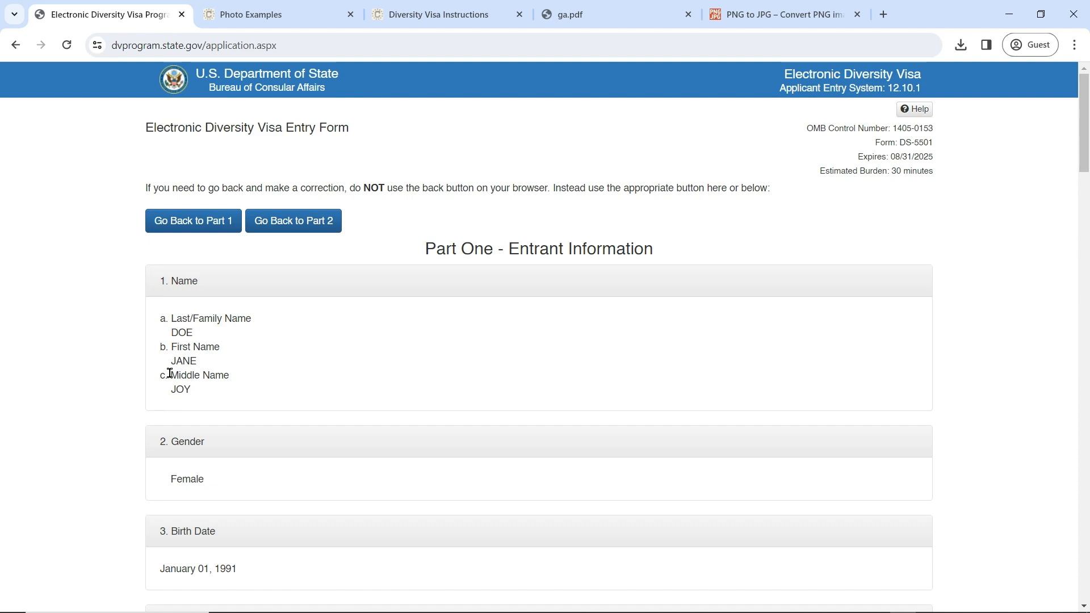
pyautogui.scroll(-15, 414, 327)
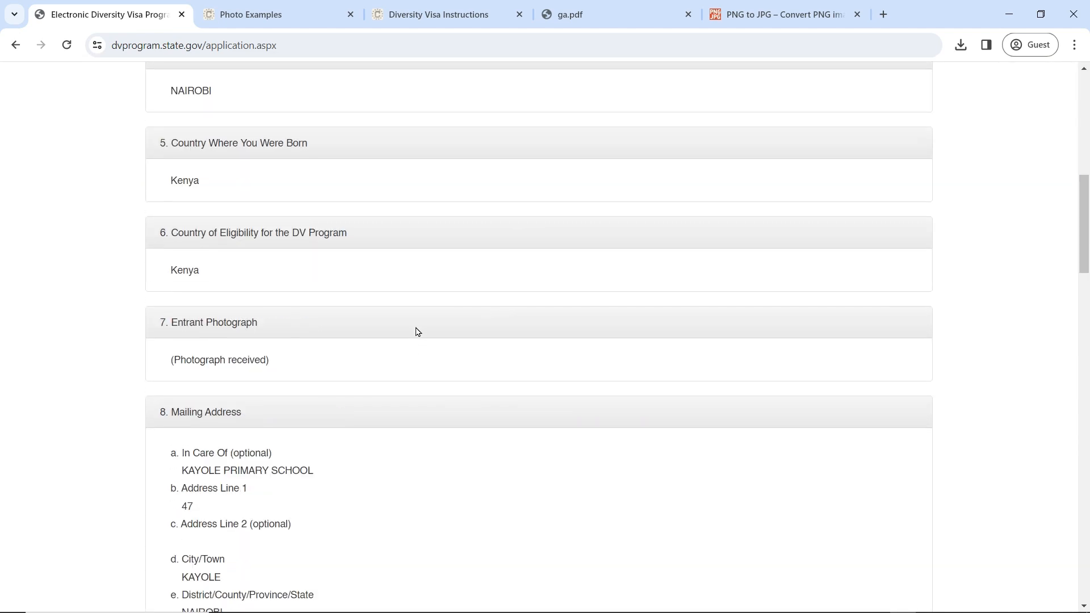
pyautogui.scroll(-20, 418, 324)
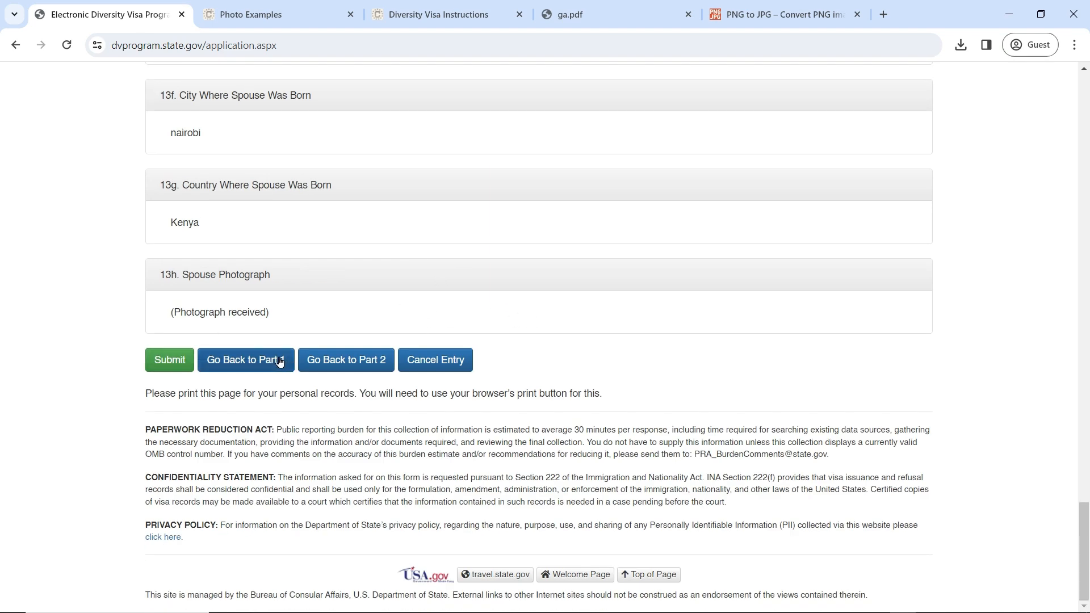
pyautogui.click(254, 366)
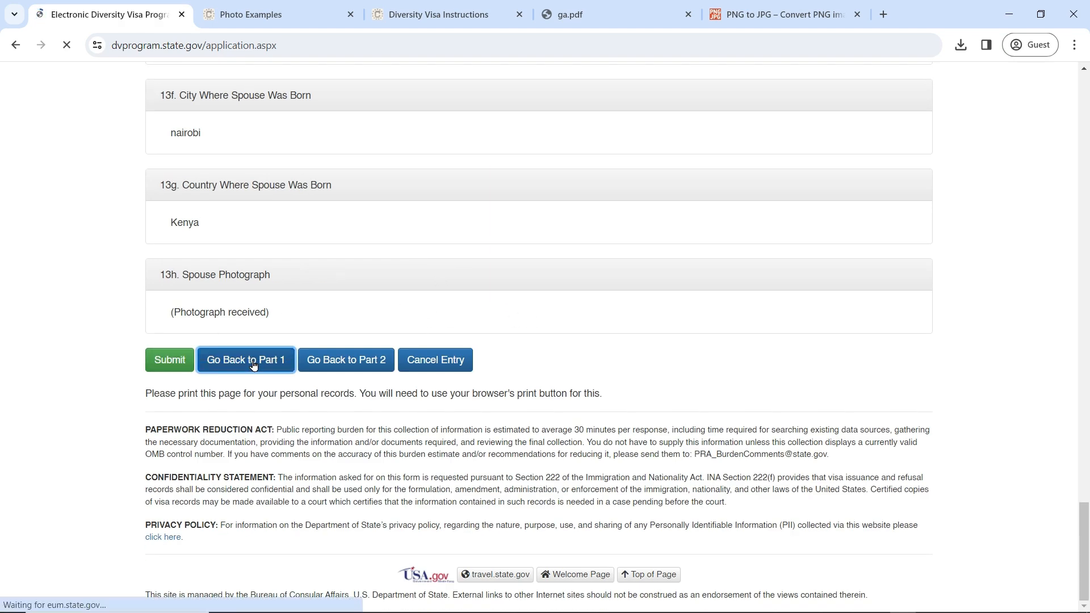
# Step: Change Number of Children from 0 to 1 and resubmit Part One
pyautogui.scroll(-20, 562, 349)
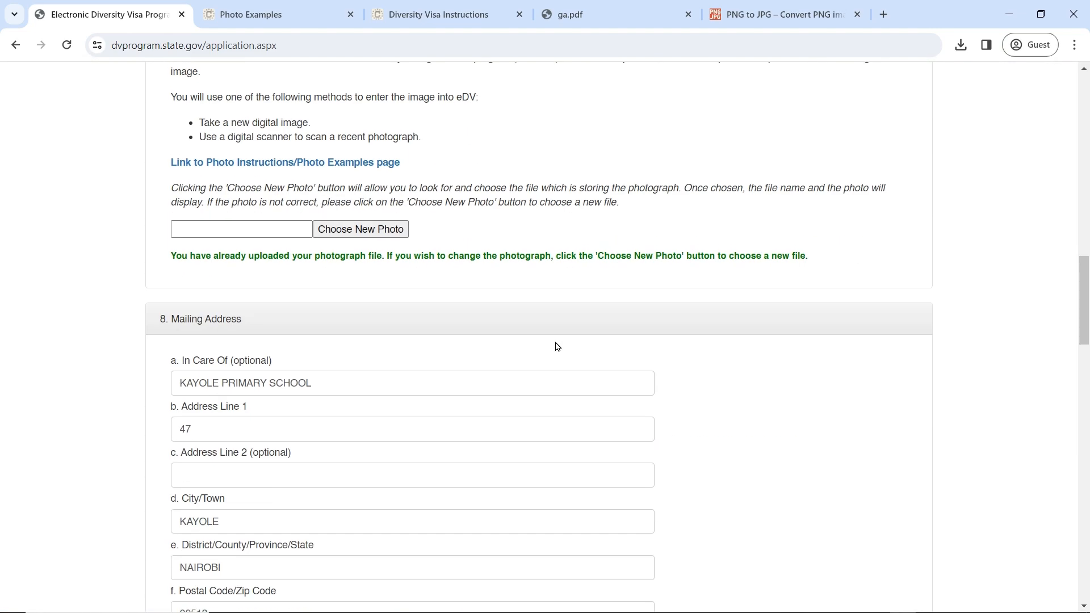
pyautogui.scroll(-15, 557, 346)
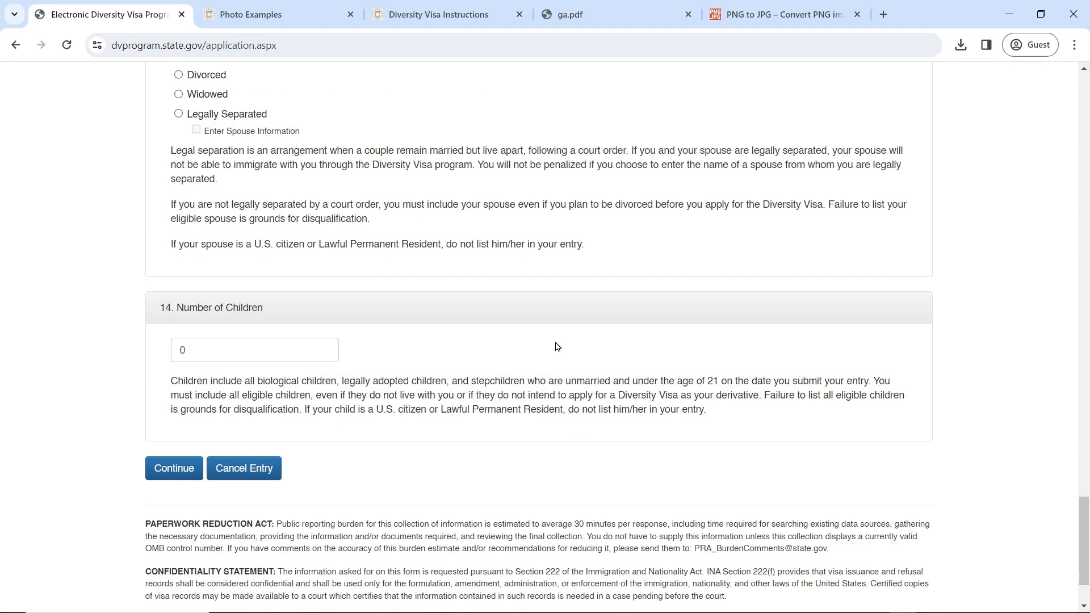
pyautogui.scroll(2, 556, 346)
pyautogui.scroll(-2, 275, 425)
pyautogui.moveTo(204, 355); pyautogui.dragTo(181, 351)
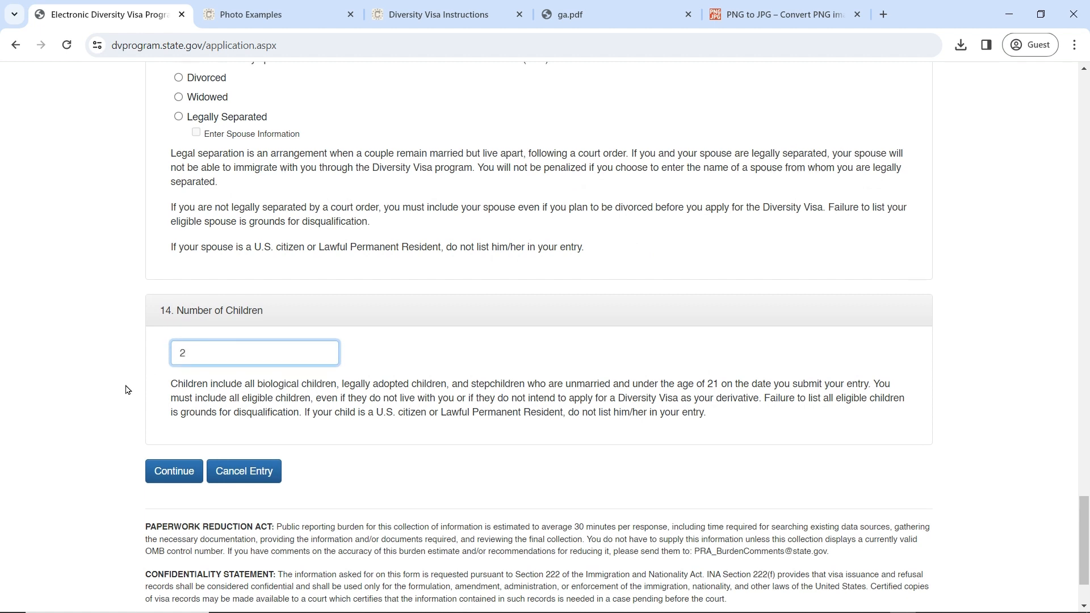
pyautogui.scroll(1, 127, 390)
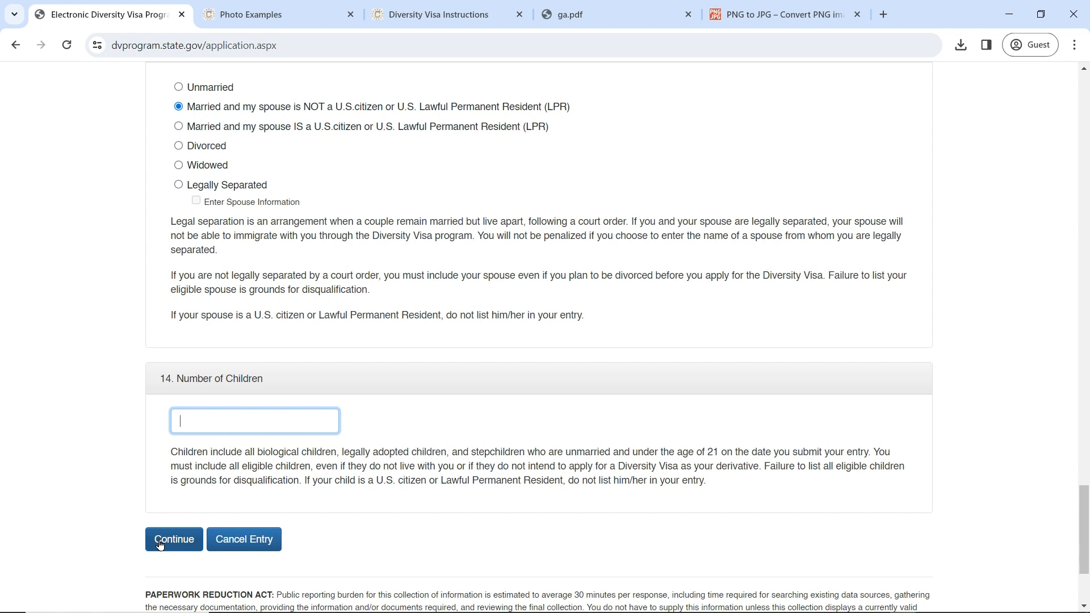
pyautogui.click(160, 544)
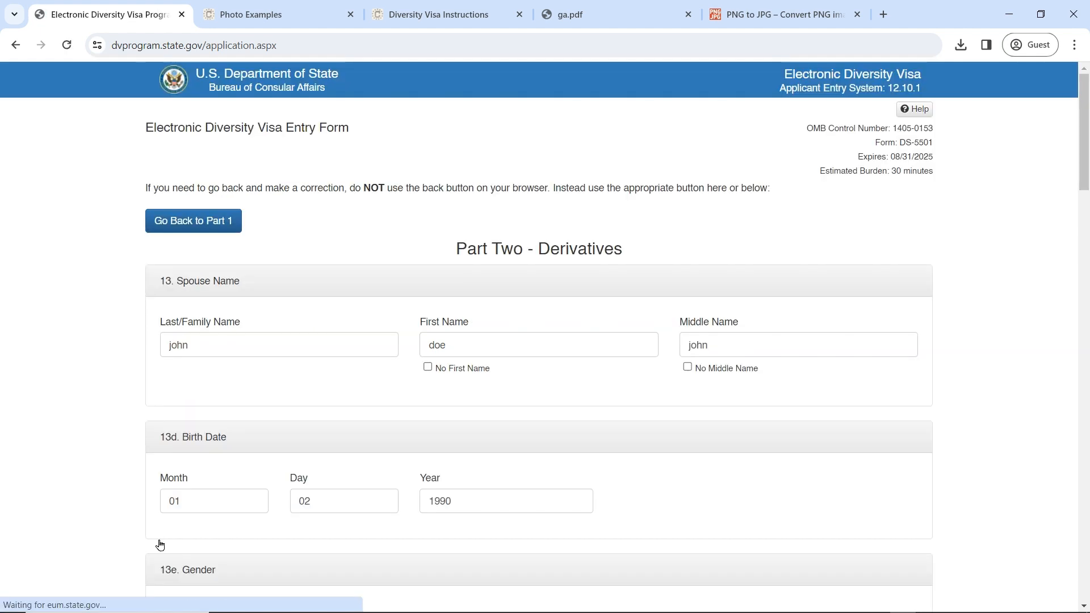
# Step: Enter Child #1's last, first and middle names
pyautogui.scroll(-4, 239, 348)
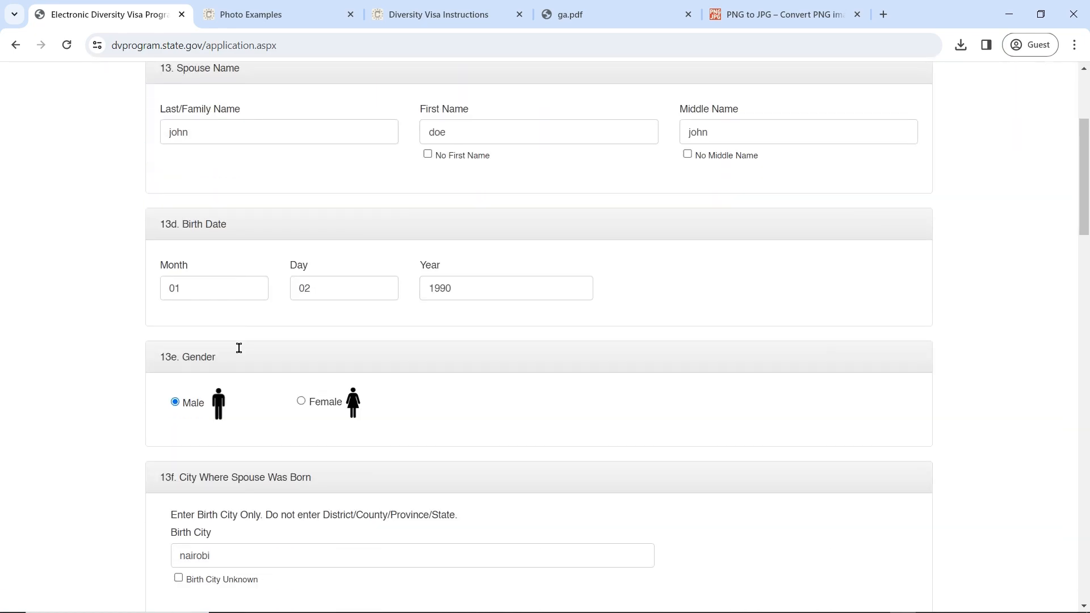
pyautogui.scroll(-5, 312, 324)
pyautogui.scroll(-7, 311, 323)
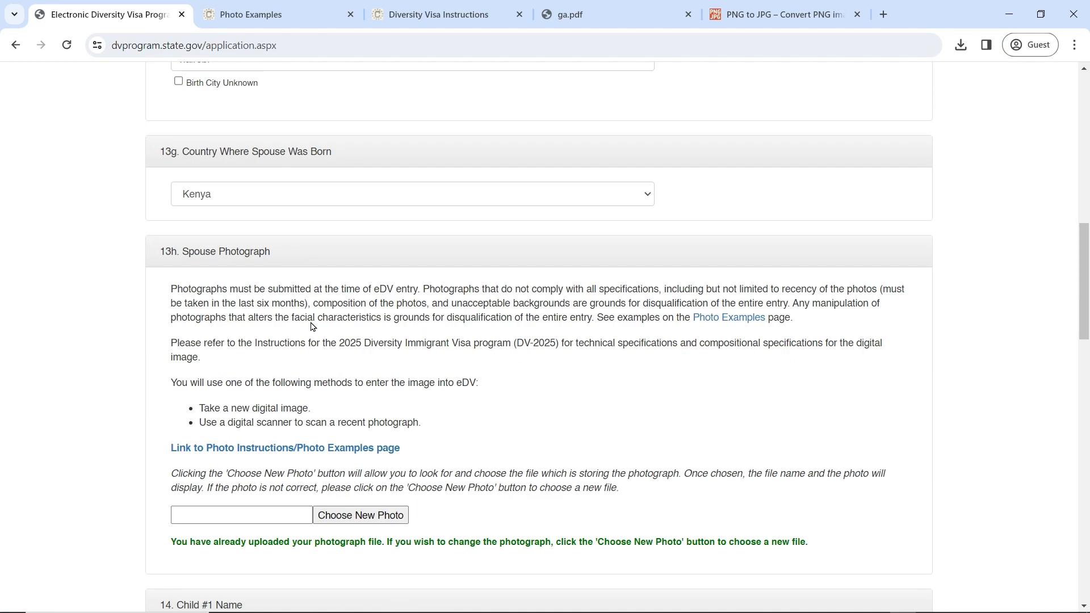
pyautogui.scroll(4, 311, 323)
pyautogui.scroll(-6, 312, 326)
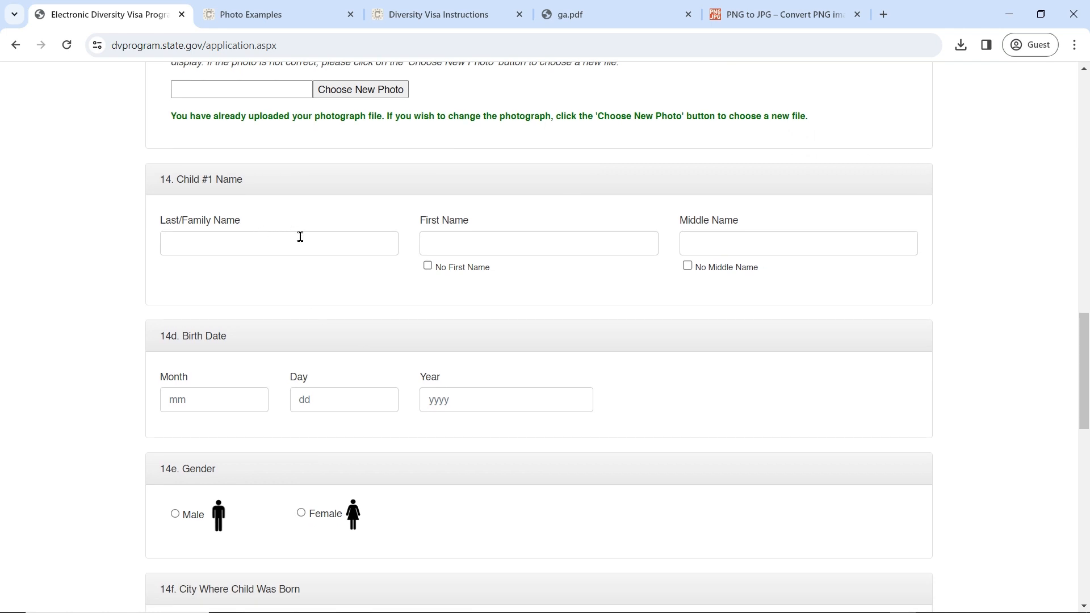
pyautogui.click(300, 241)
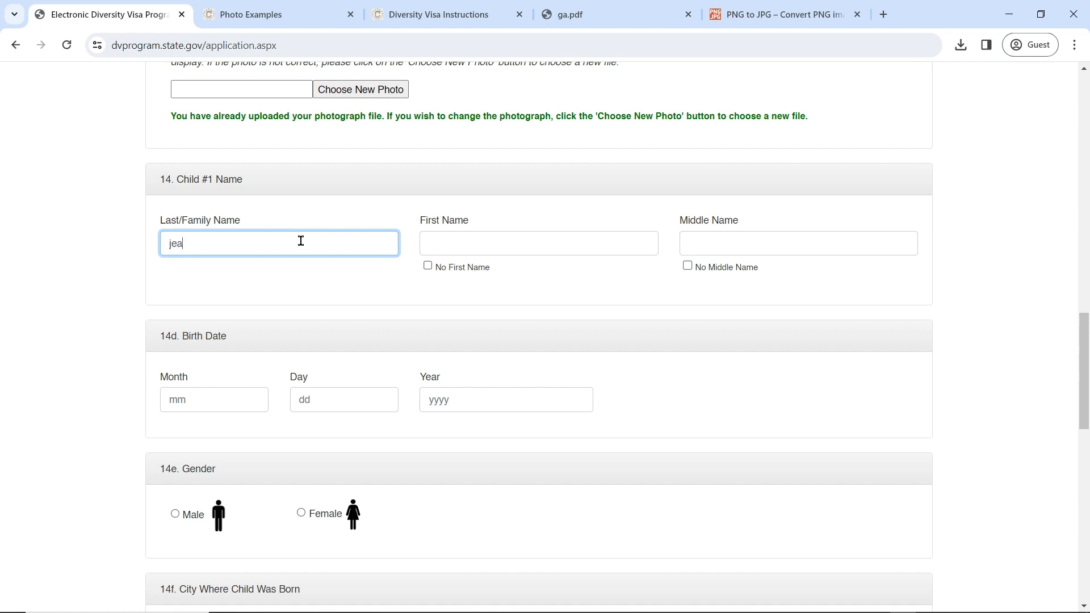
pyautogui.press('Tab')
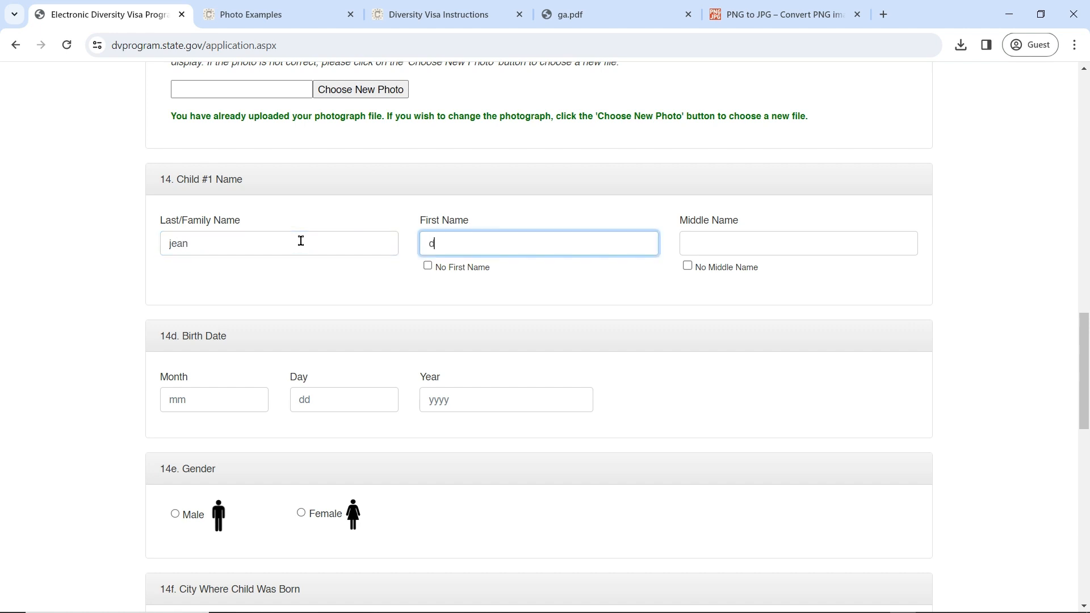
pyautogui.press('Tab')
pyautogui.press('Tab')
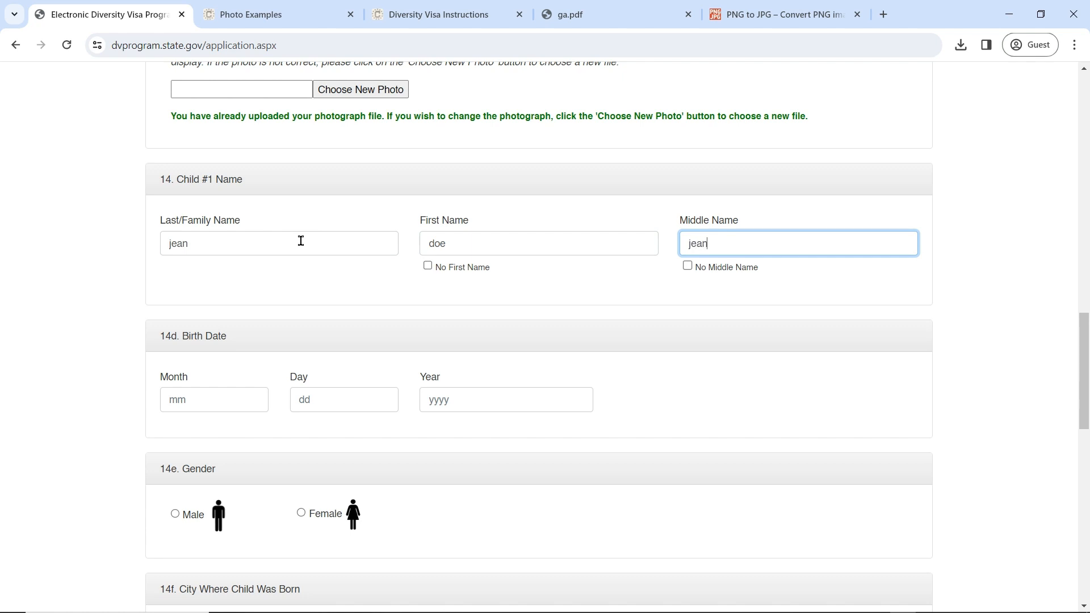
# Step: Enter Child #1's birth date 03/02/2020, correcting the mistyped month 14 to 03
pyautogui.click(199, 398)
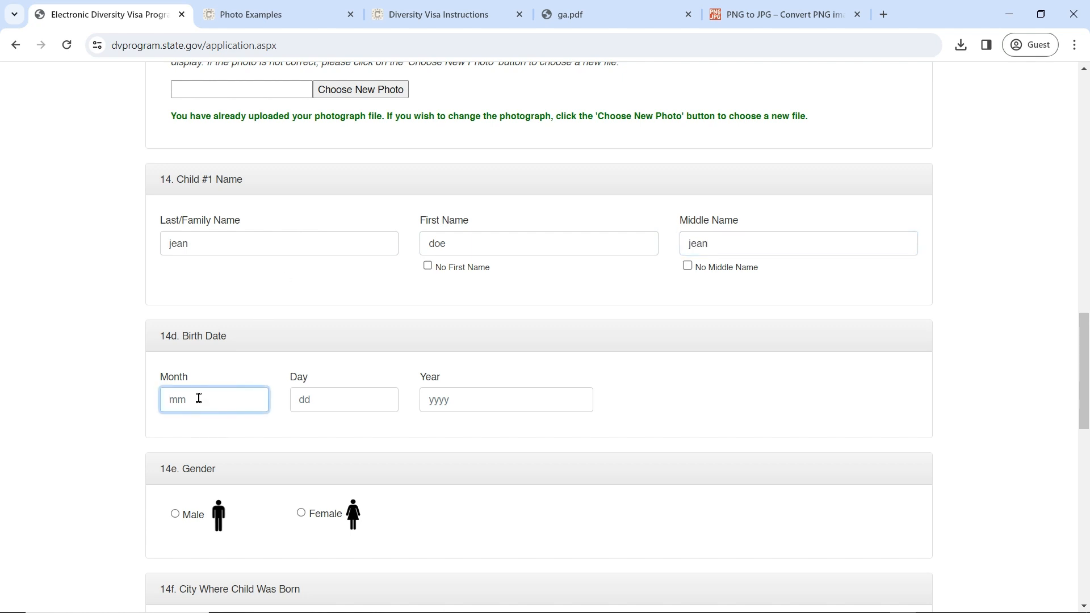
pyautogui.write('14')
pyautogui.click(310, 399)
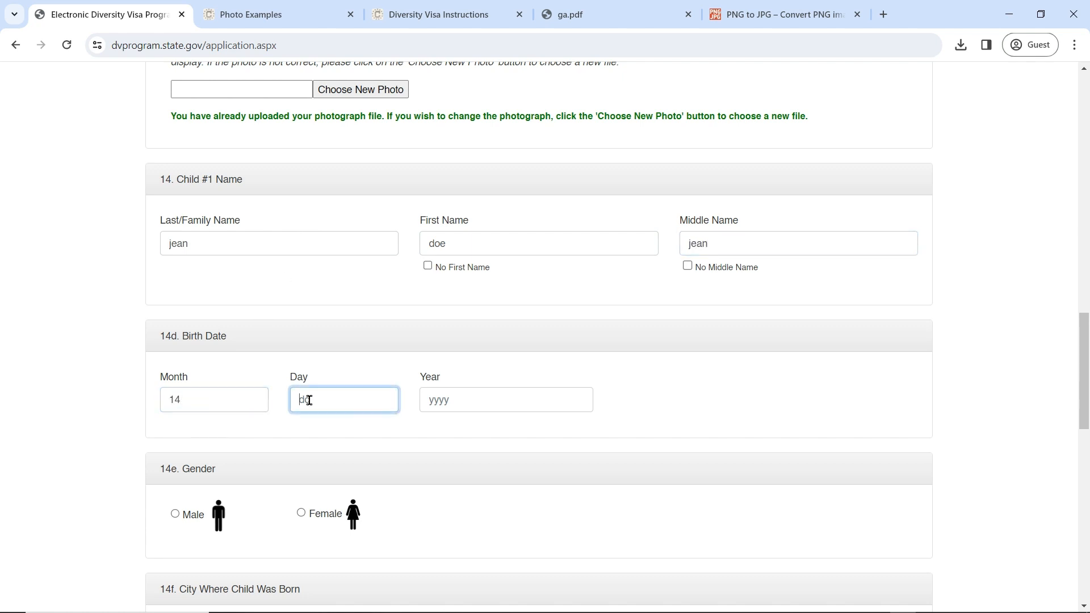
pyautogui.write('02')
pyautogui.doubleClick(173, 400)
pyautogui.write('0')
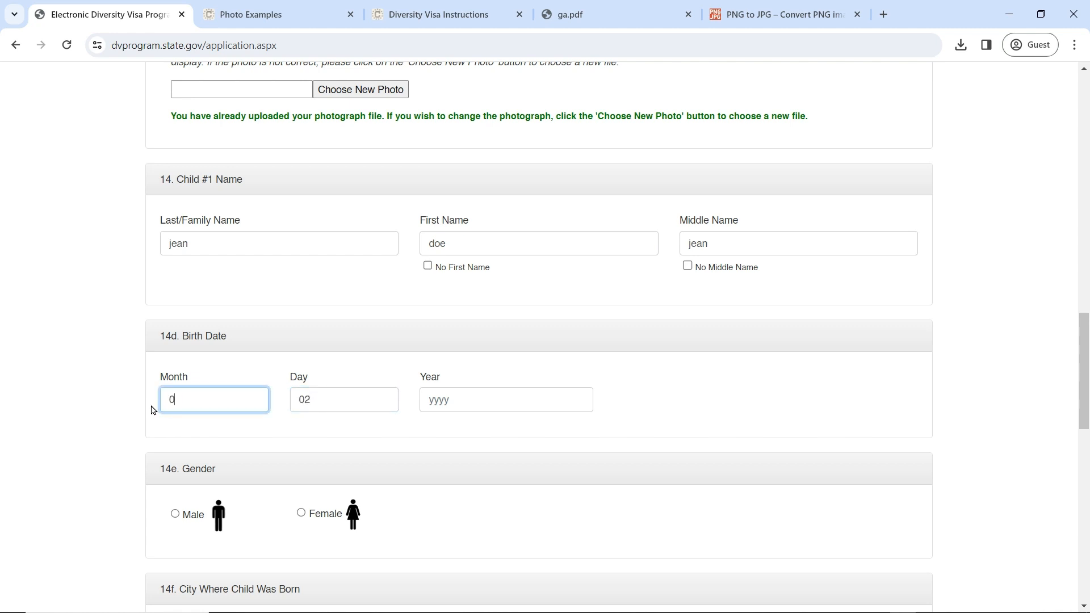
pyautogui.write('3')
pyautogui.click(341, 397)
pyautogui.click(471, 403)
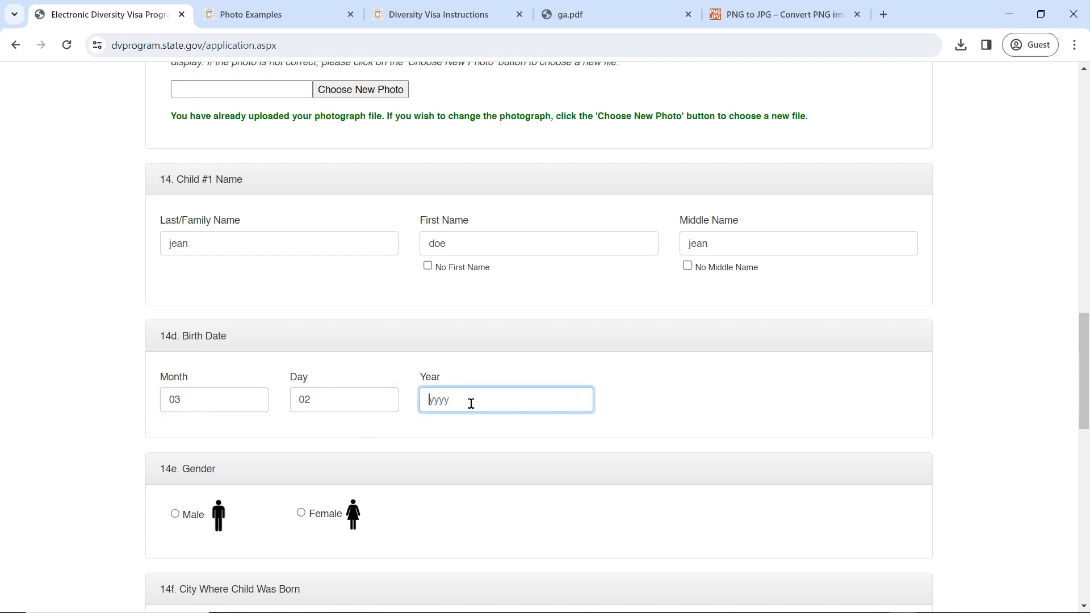
pyautogui.write('2020')
# Step: Mark Child #1 as Female, born in nairobi, Kenya
pyautogui.scroll(-3, 472, 448)
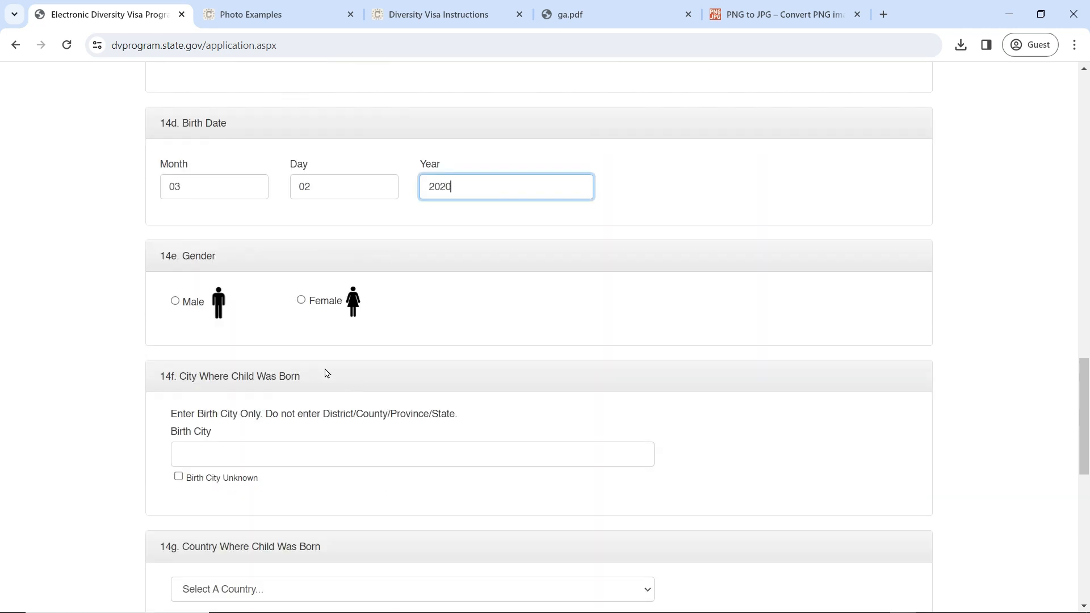
pyautogui.click(301, 300)
pyautogui.scroll(-2, 373, 355)
pyautogui.click(319, 306)
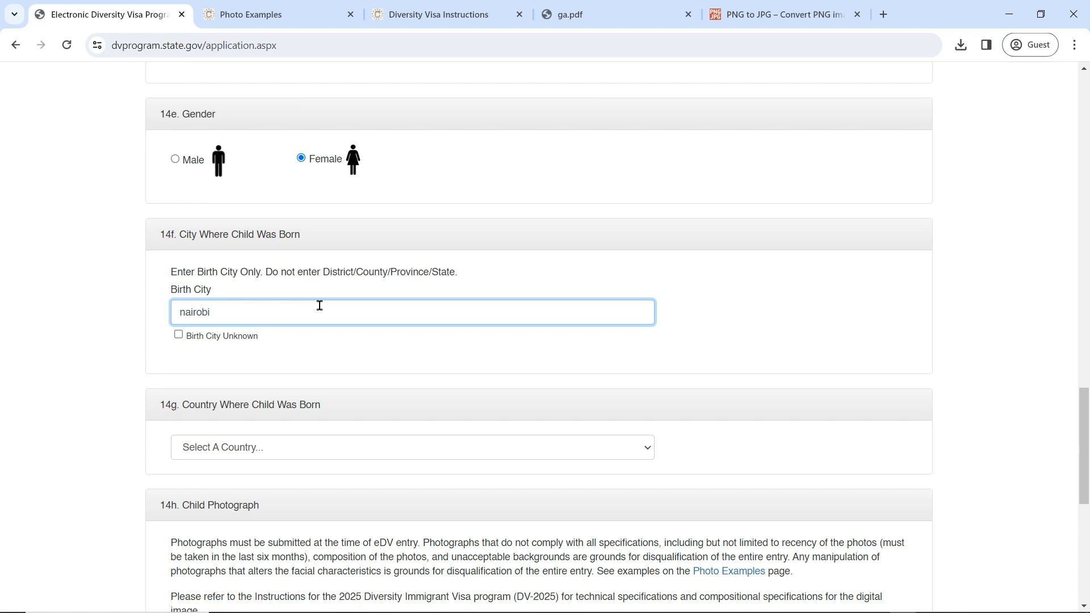
pyautogui.scroll(-3, 319, 305)
pyautogui.click(314, 236)
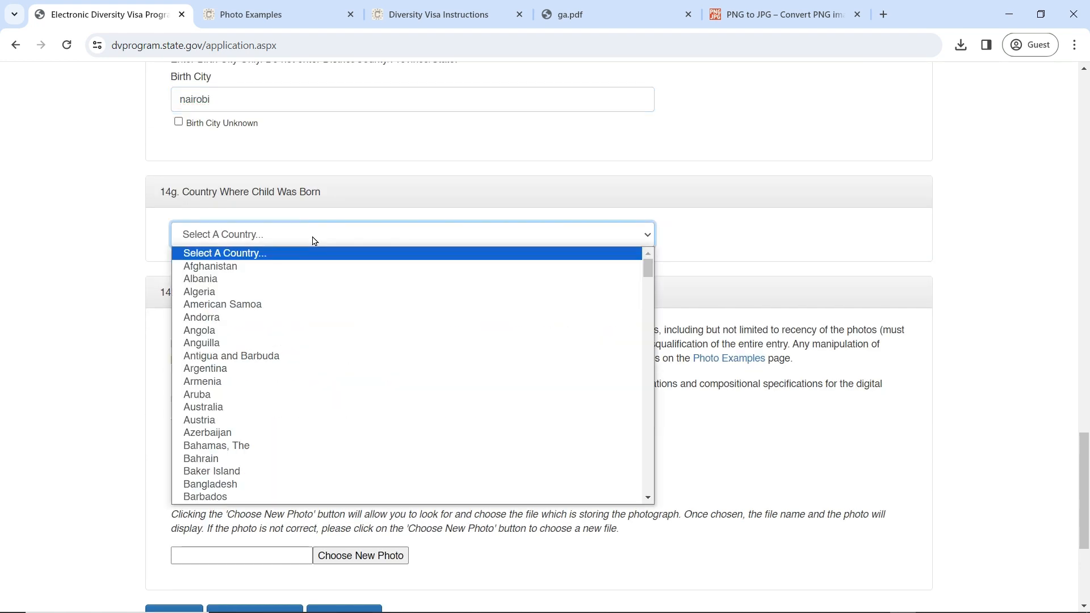
pyautogui.write('ke')
pyautogui.press('Return')
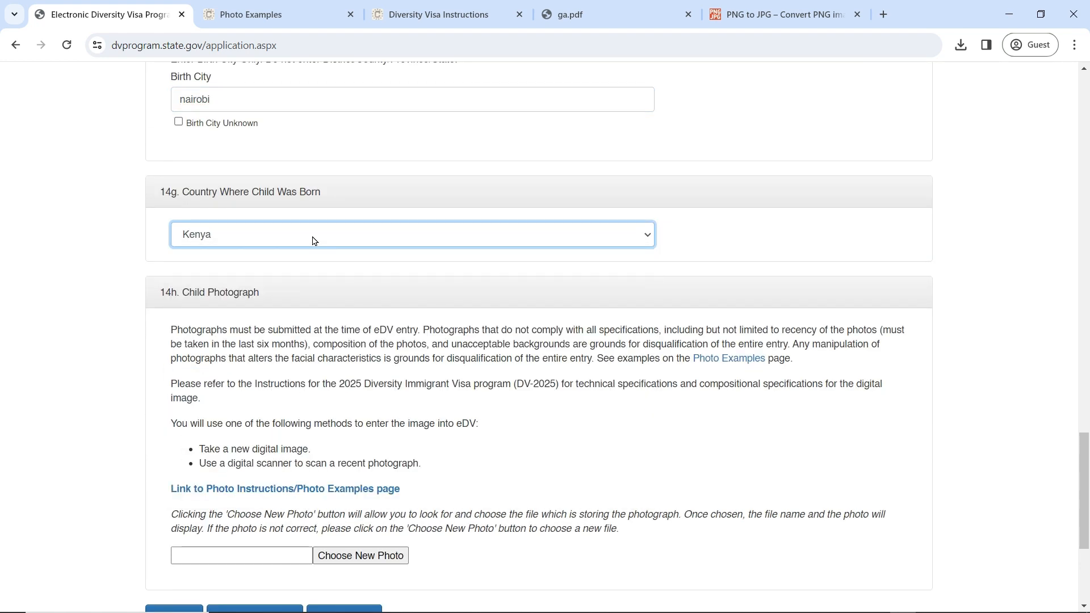
pyautogui.scroll(-2, 337, 273)
# Step: Upload pp.jpg as Child #1's photograph under 14h
pyautogui.click(370, 415)
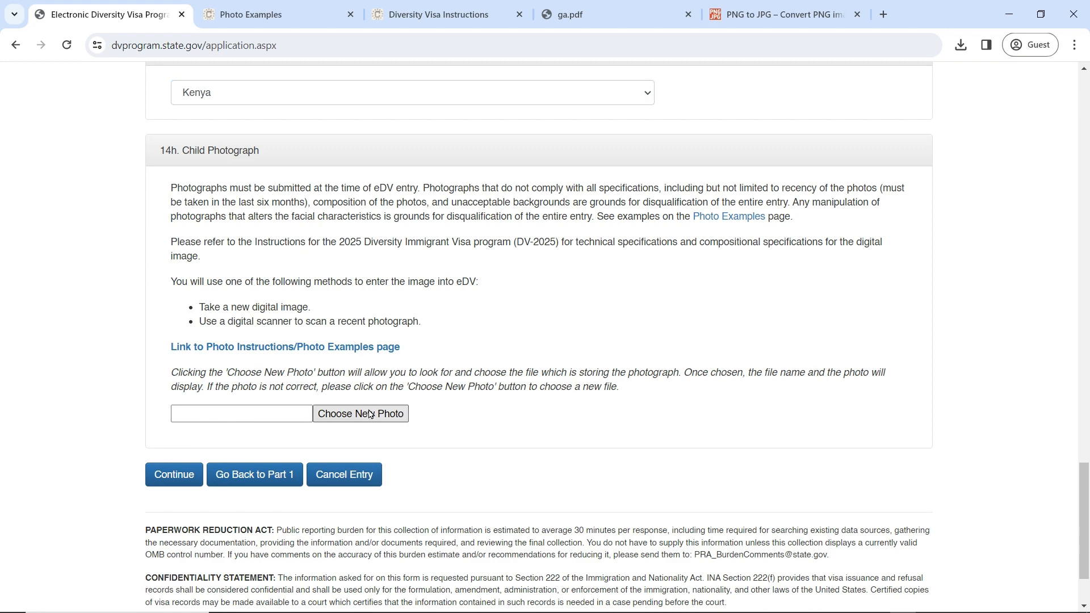
pyautogui.click(560, 224)
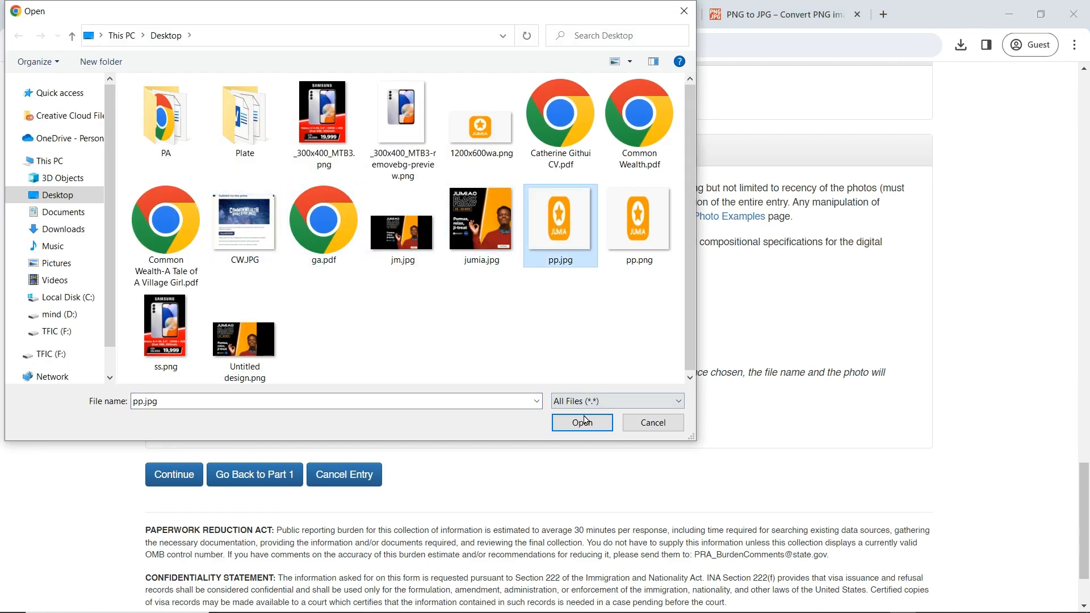
pyautogui.click(582, 422)
pyautogui.scroll(-5, 591, 401)
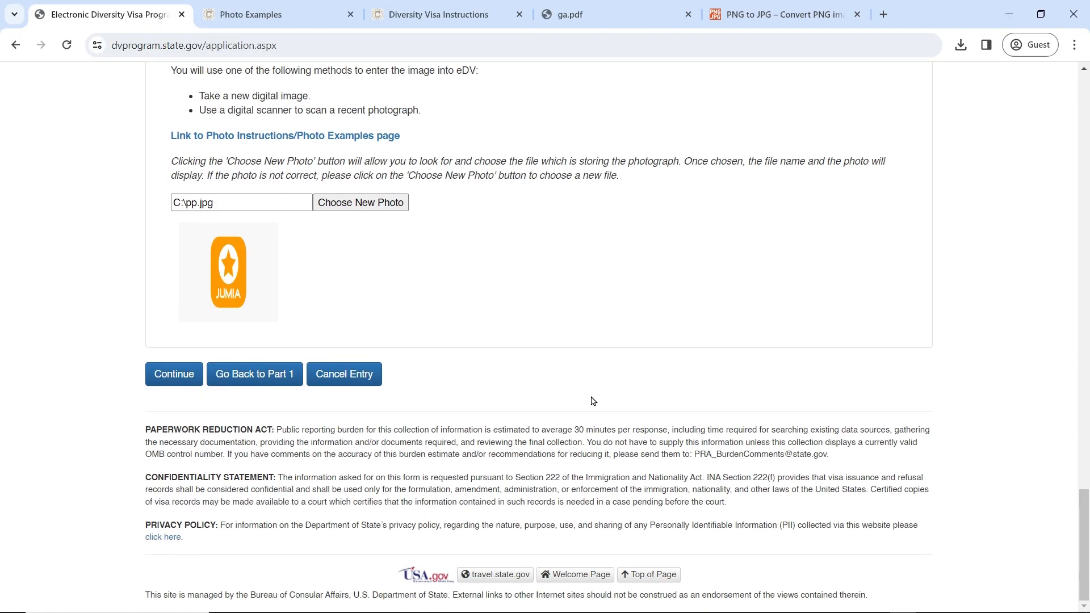
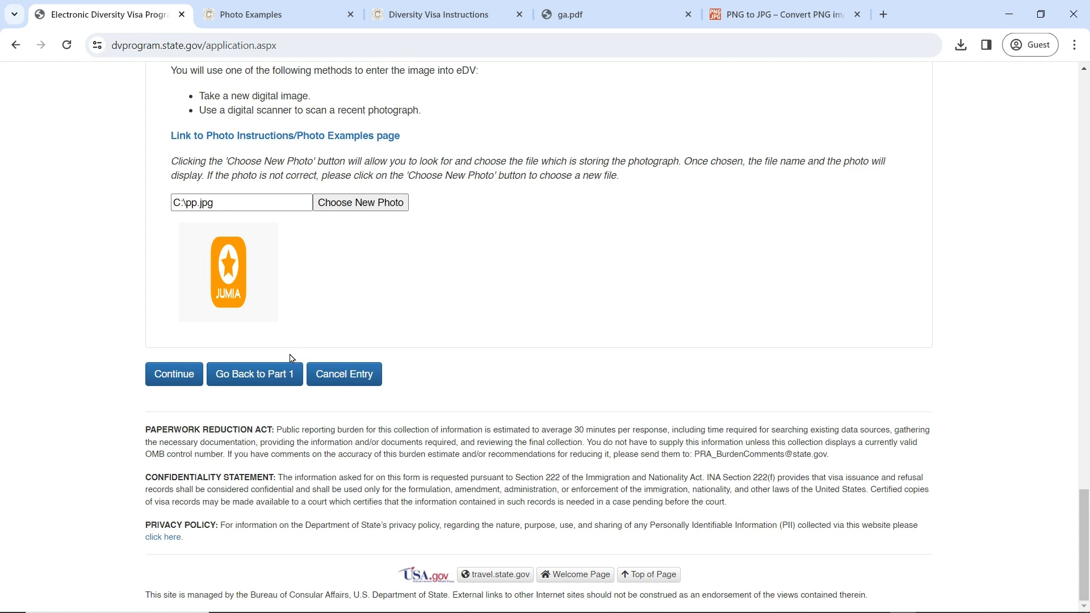
# Step: Send the Part Two child details with photo pp.jpg on to the review page
pyautogui.click(181, 379)
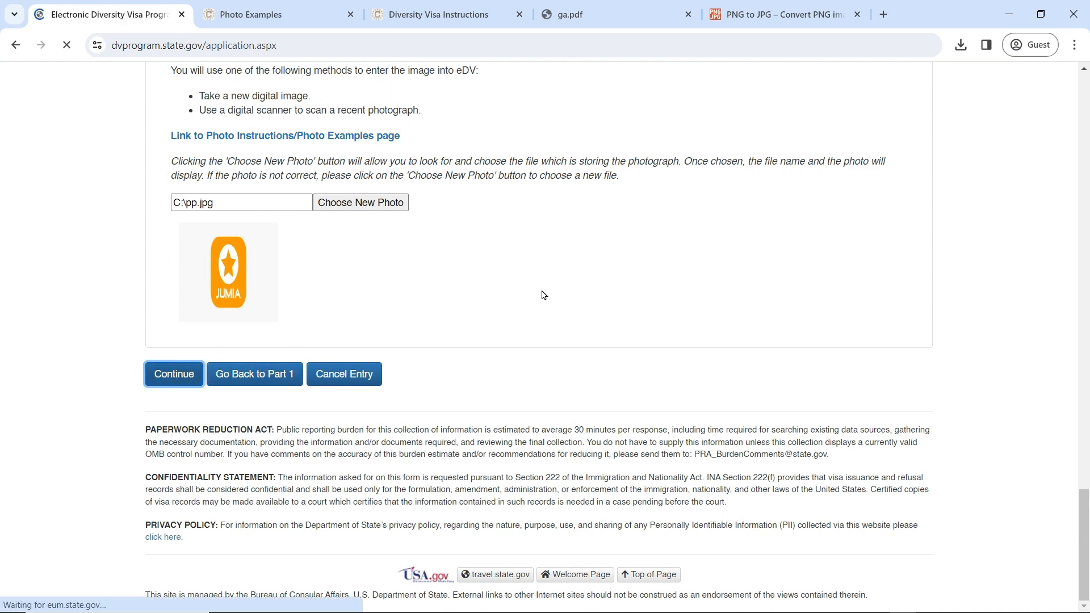
# Step: Scroll through the review page to check the entrant, spouse and child summaries
pyautogui.scroll(-20, 467, 248)
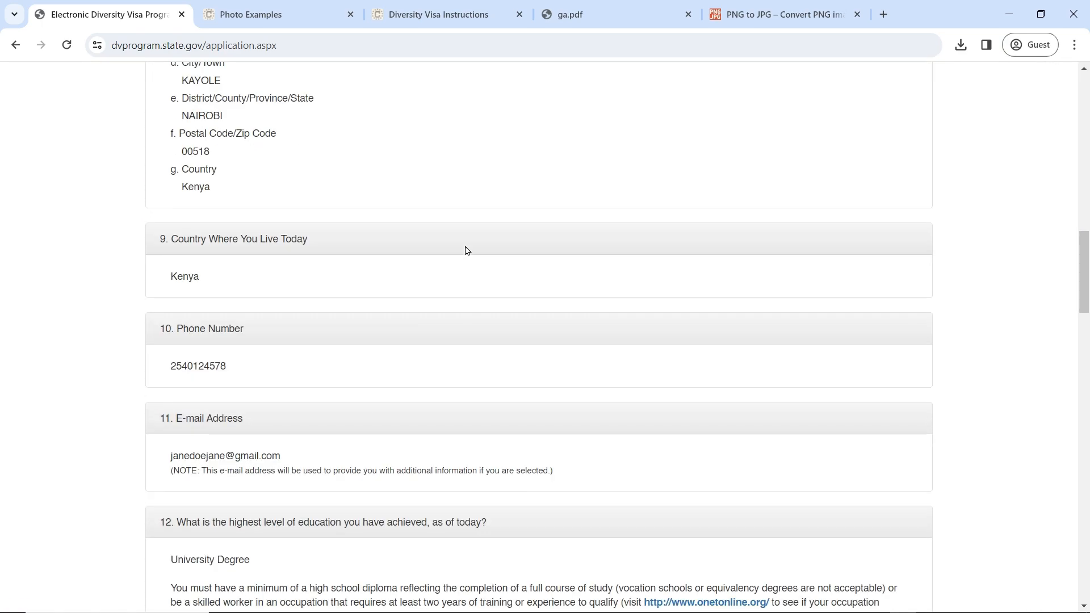
pyautogui.scroll(-20, 467, 251)
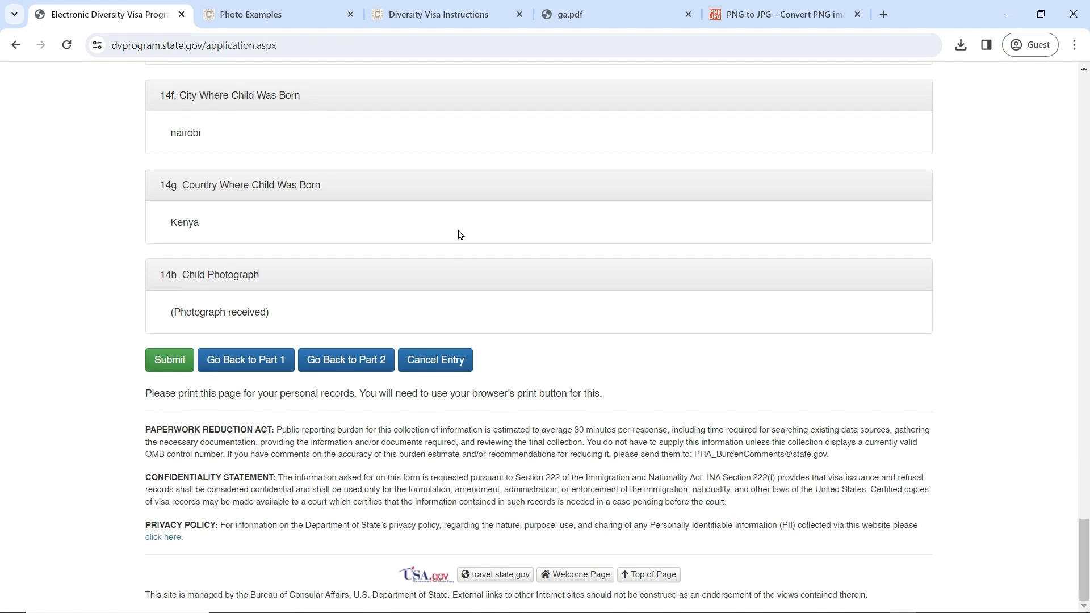
pyautogui.scroll(20, 460, 234)
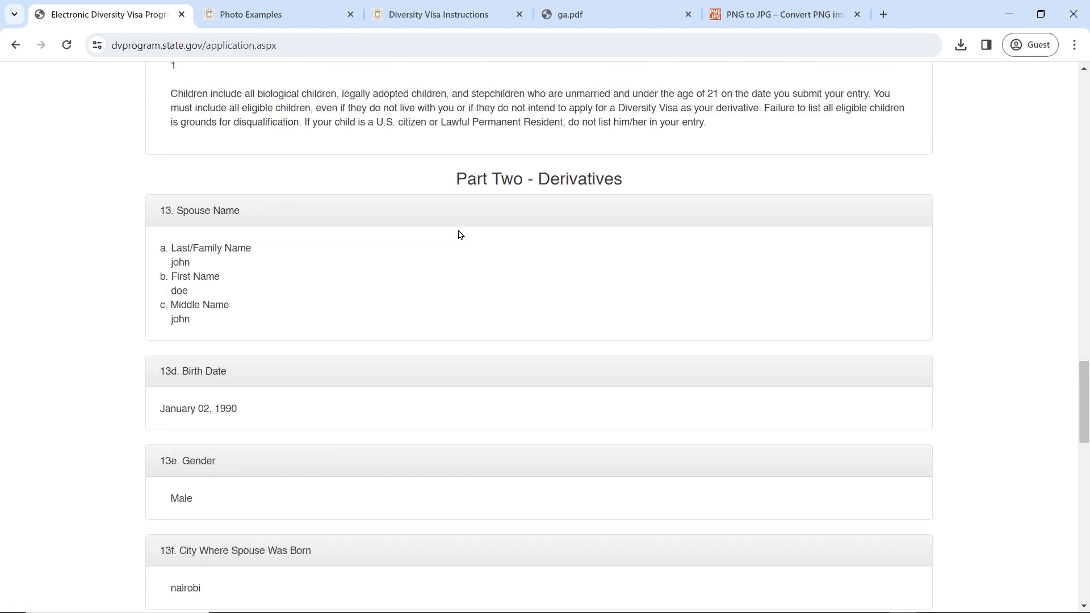
pyautogui.scroll(20, 559, 255)
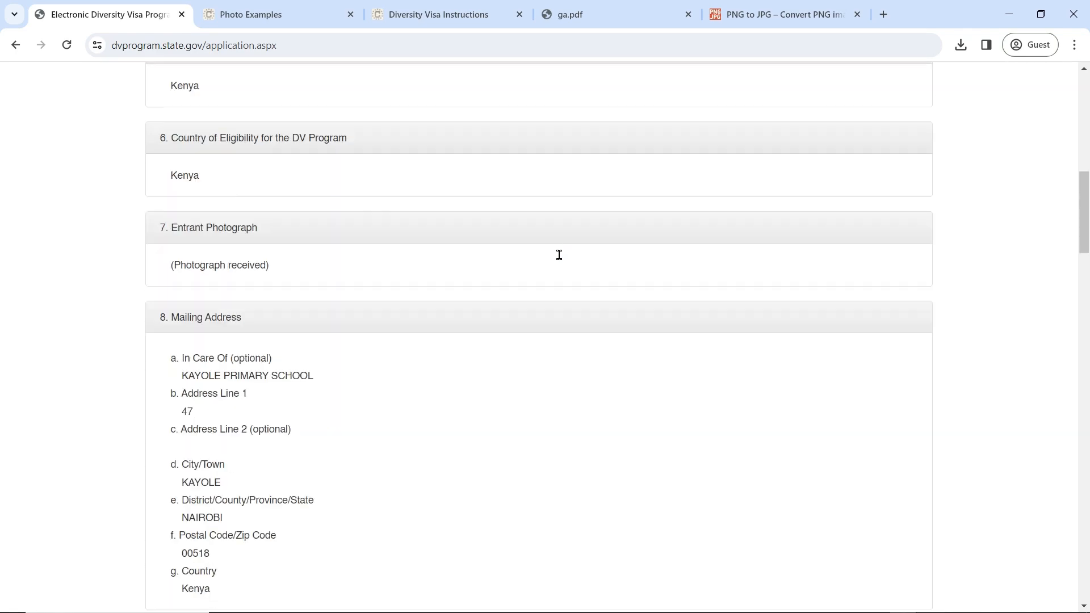
pyautogui.scroll(4, 559, 255)
pyautogui.scroll(-20, 559, 254)
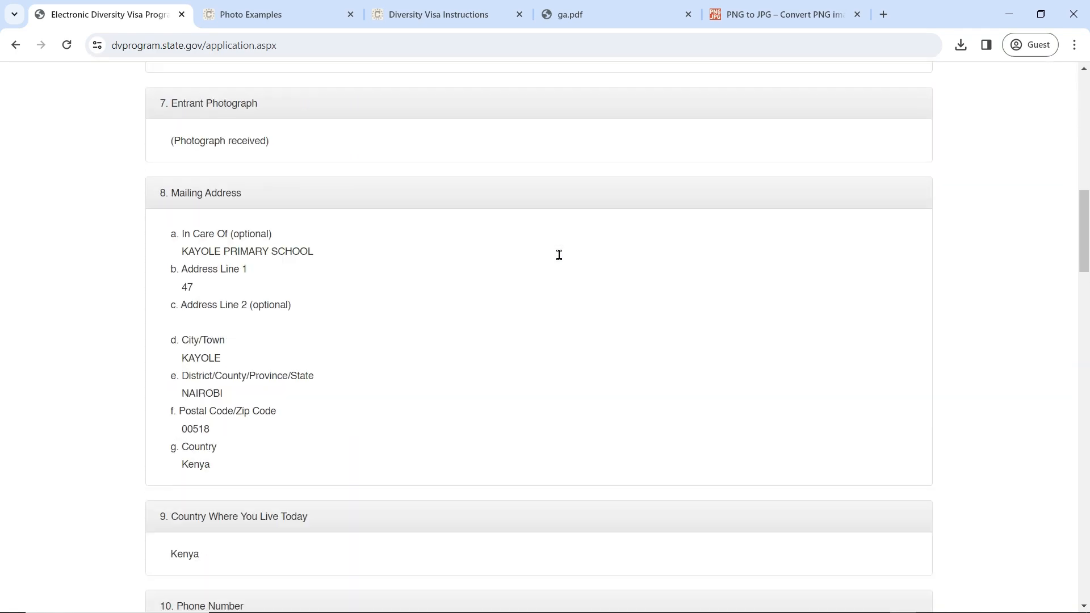
pyautogui.scroll(-20, 559, 254)
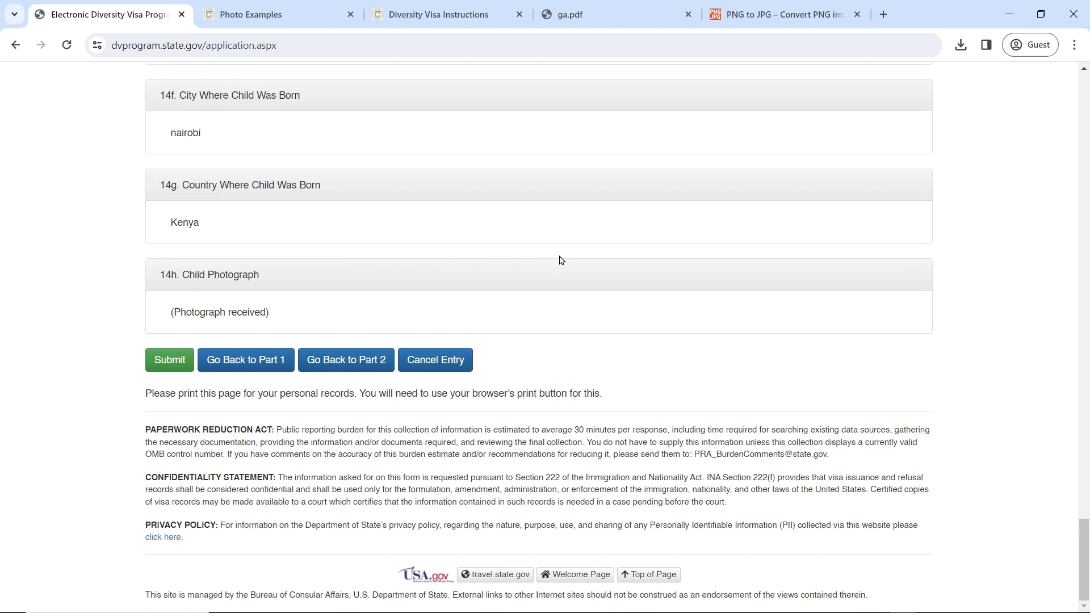
# Step: Change Part One marital status to married to a U.S. citizen or LPR and continue
pyautogui.click(239, 365)
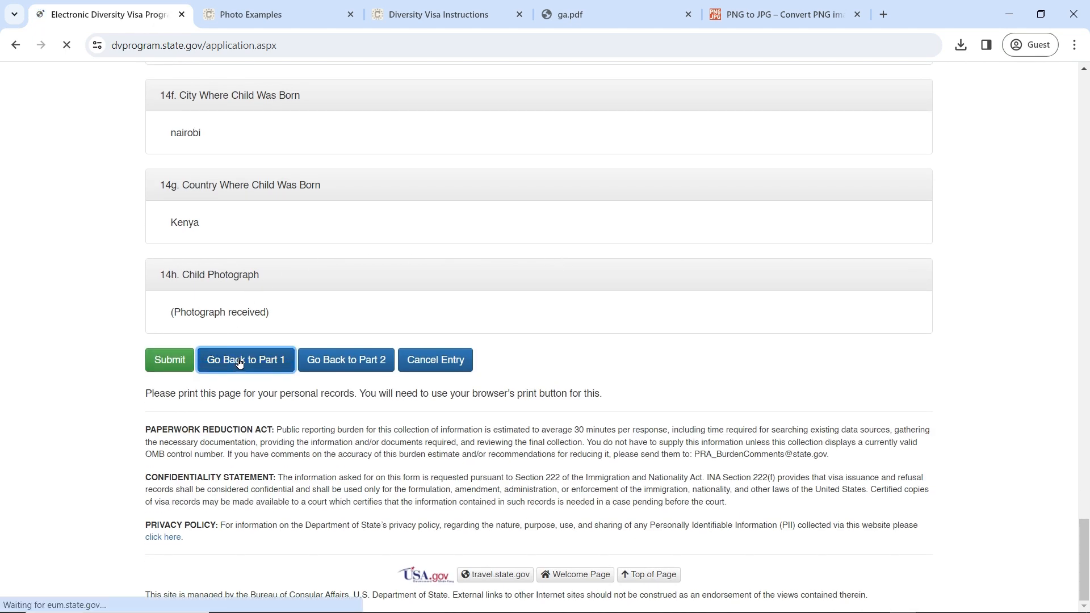
pyautogui.scroll(-15, 418, 296)
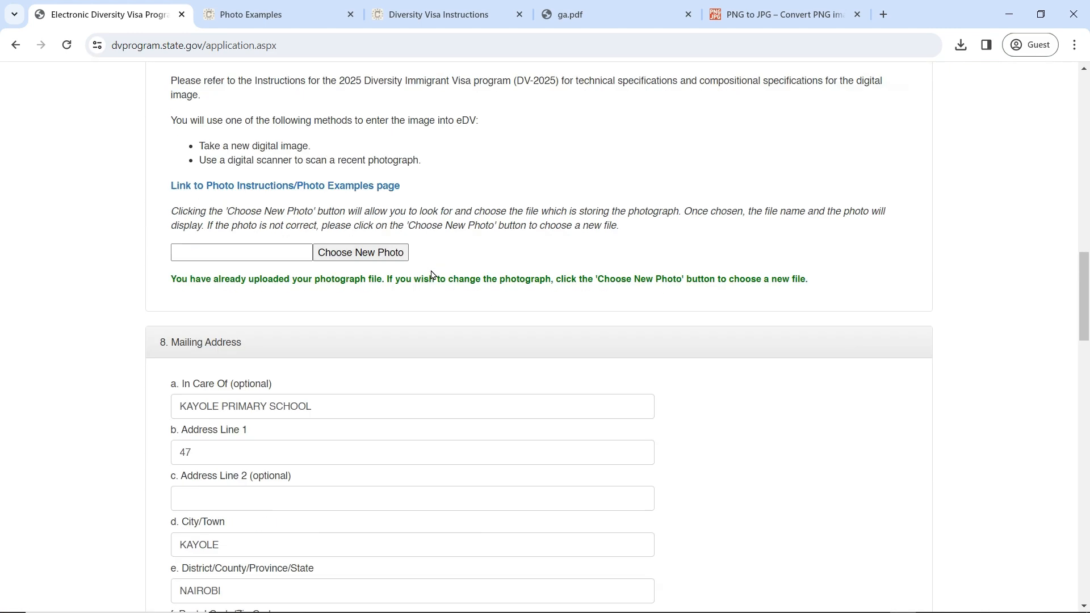
pyautogui.scroll(-20, 432, 275)
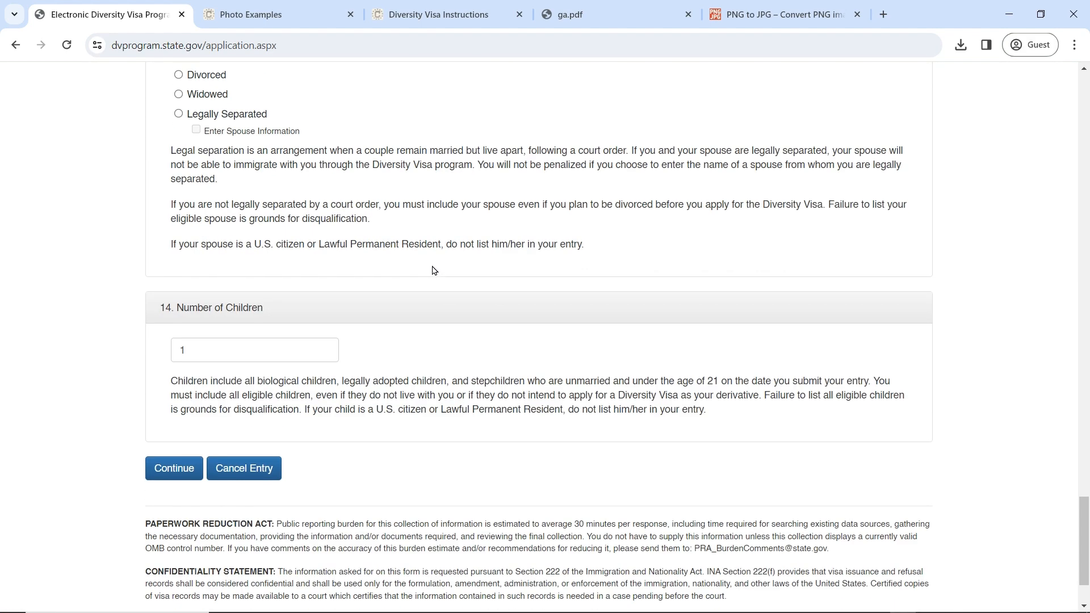
pyautogui.scroll(5, 434, 271)
pyautogui.scroll(-2, 329, 292)
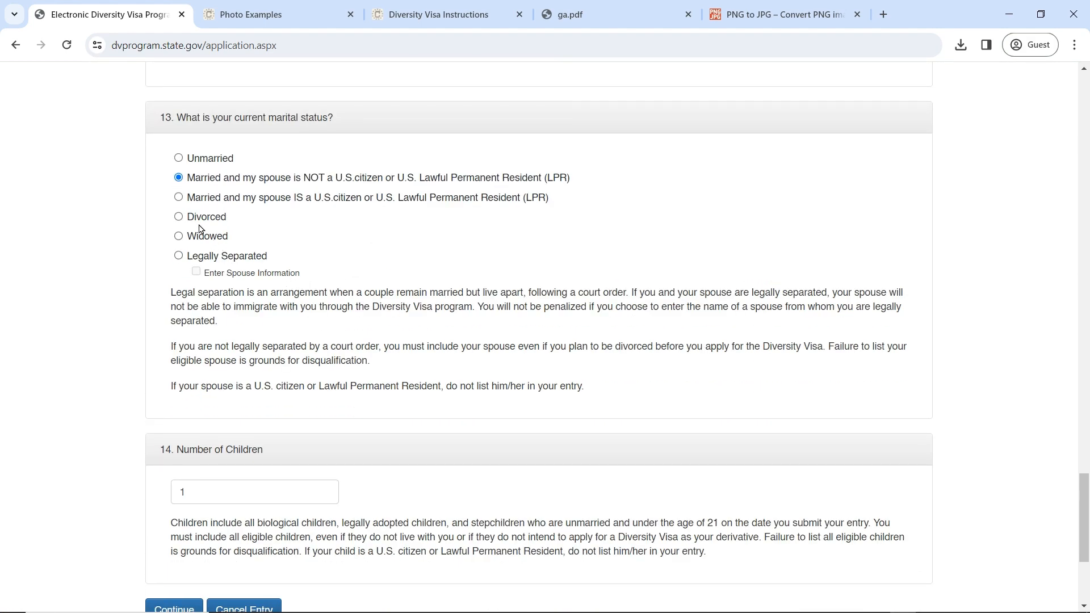
pyautogui.click(178, 197)
pyautogui.scroll(-4, 341, 295)
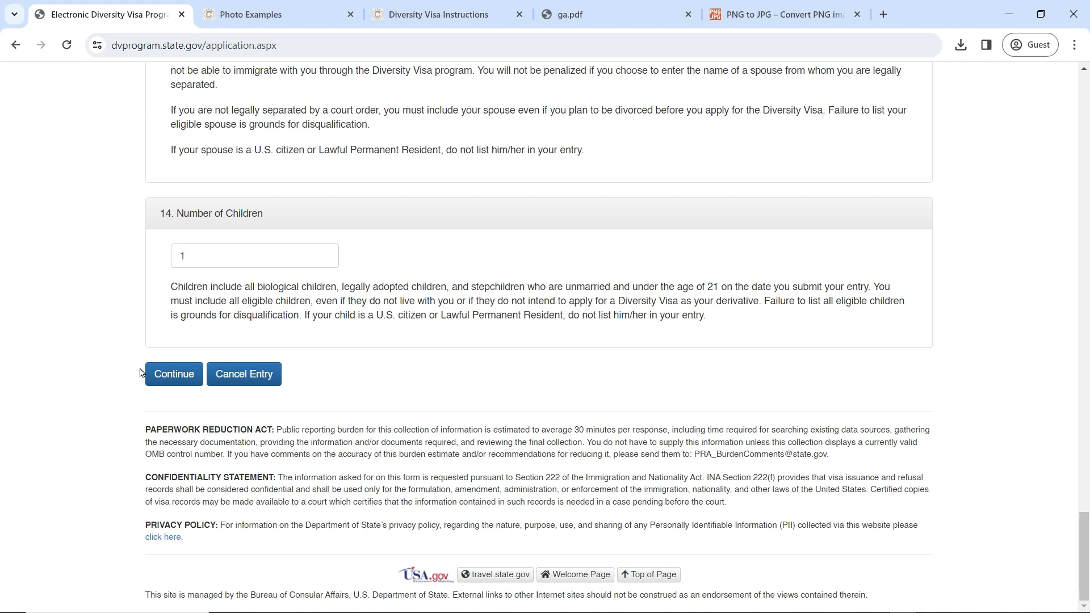
pyautogui.click(173, 374)
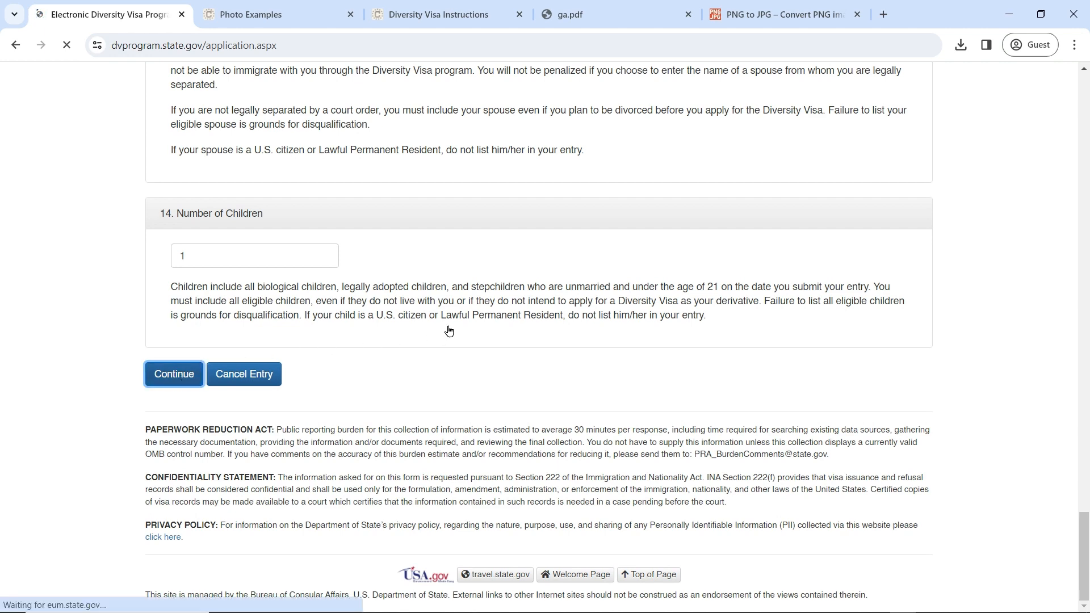
# Step: Look over the Part Two derivatives page, then return to Part One
pyautogui.scroll(-15, 448, 320)
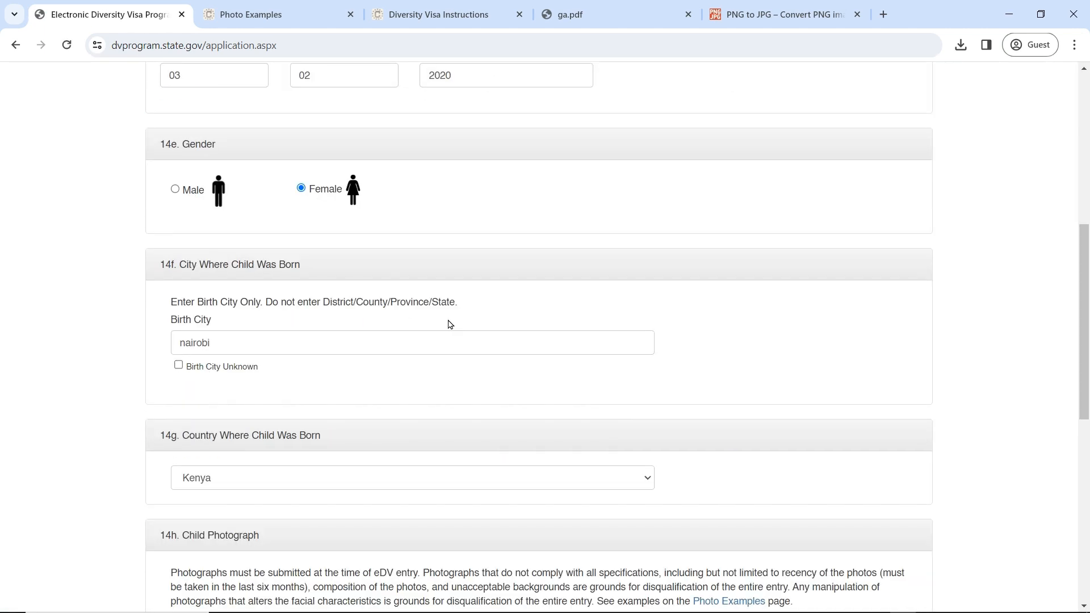
pyautogui.scroll(13, 448, 317)
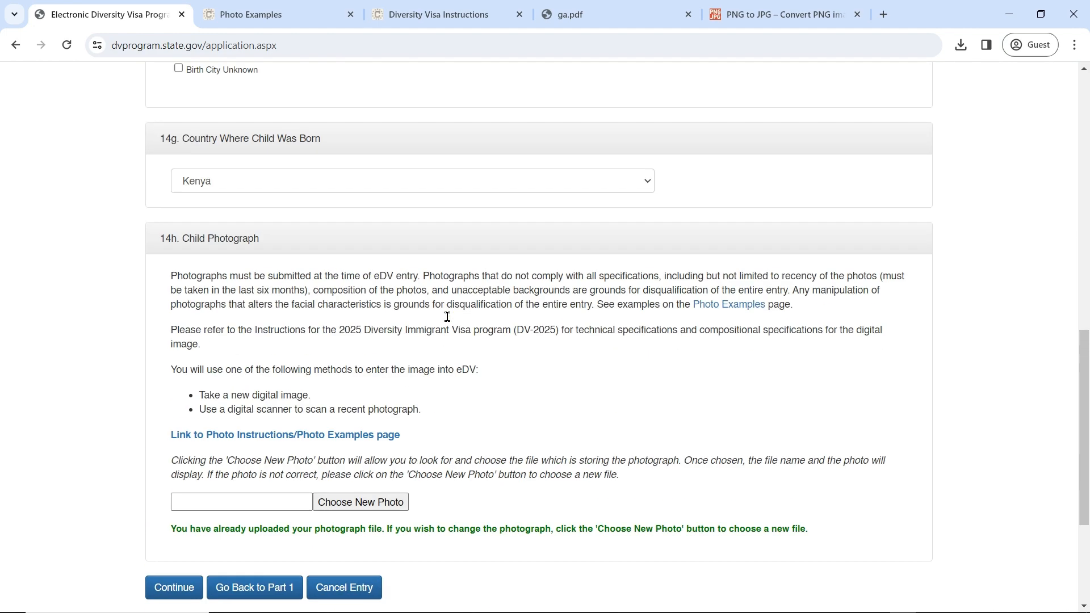
pyautogui.scroll(-13, 450, 319)
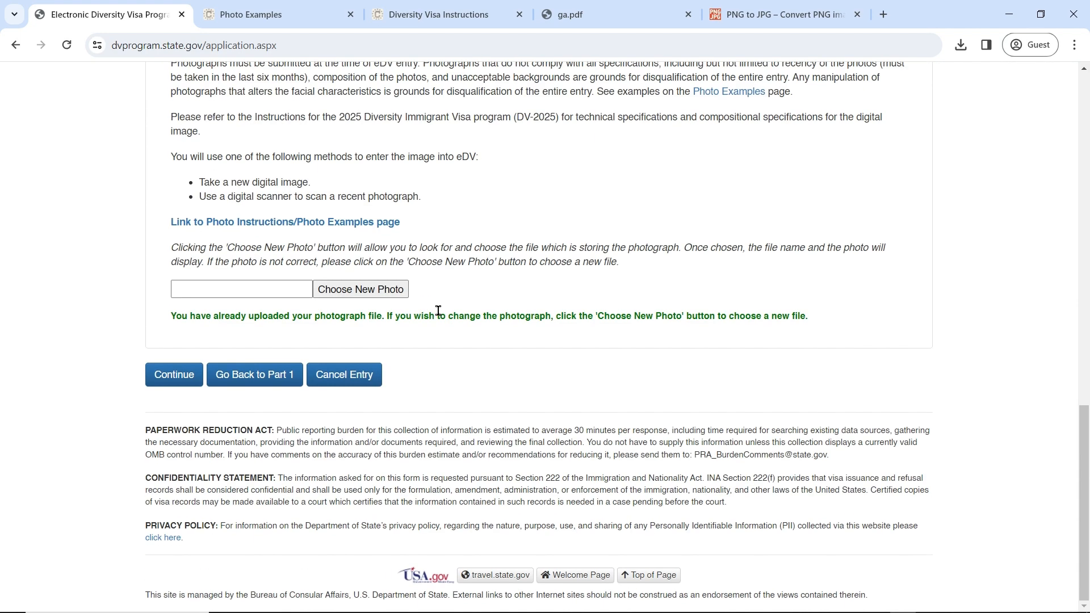
pyautogui.click(228, 383)
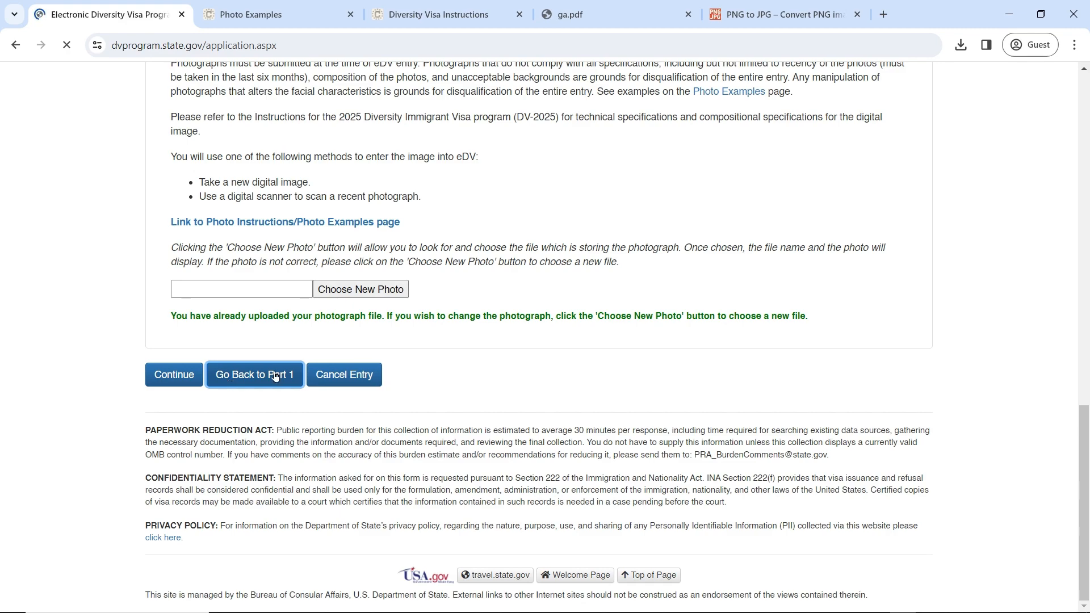
pyautogui.scroll(-20, 404, 337)
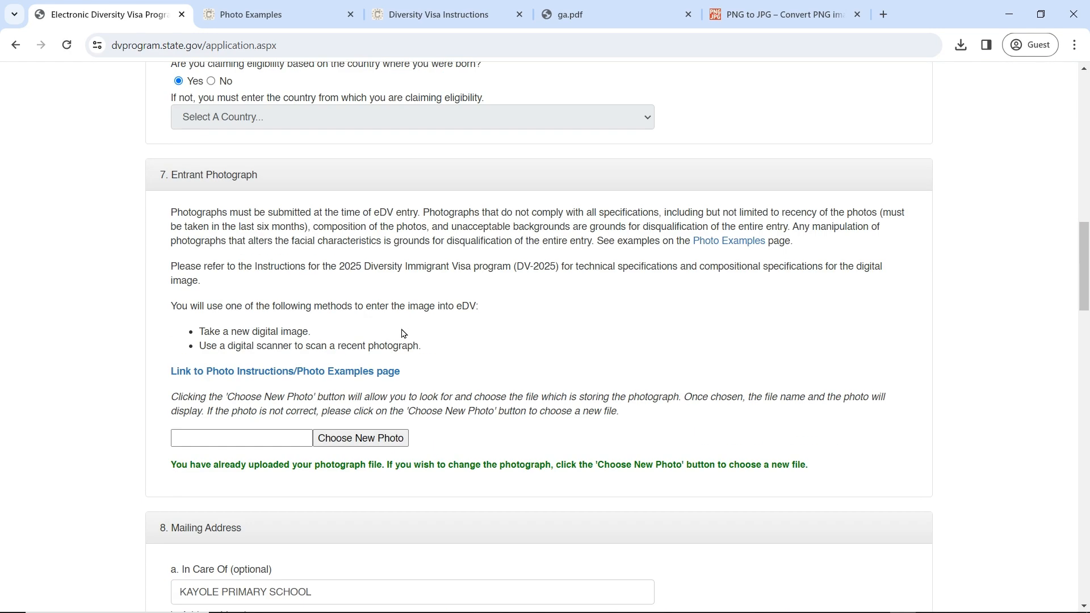
pyautogui.scroll(-6, 404, 331)
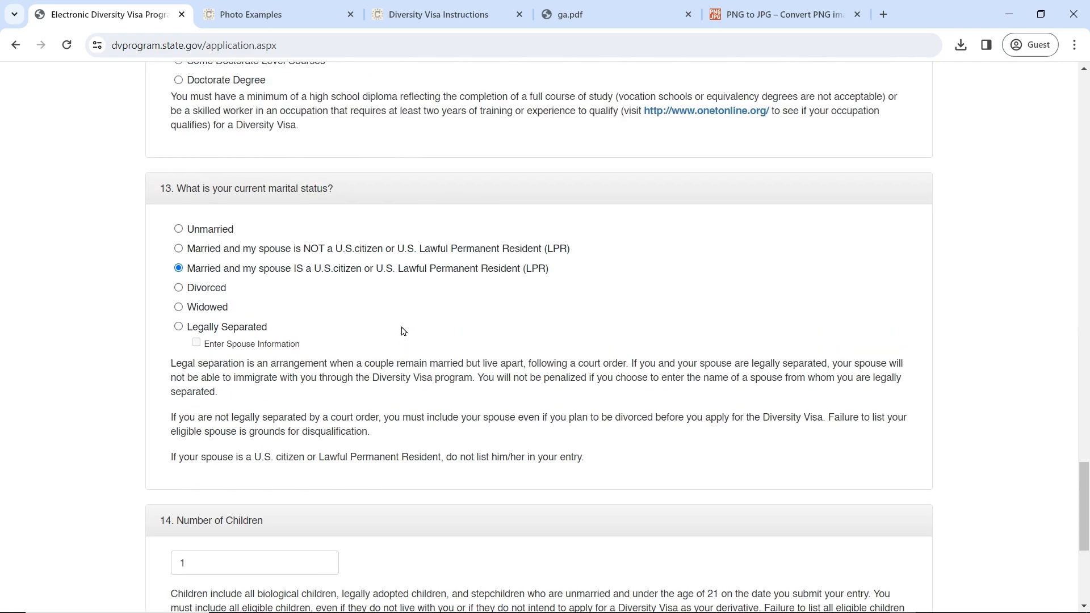
pyautogui.scroll(6, 403, 332)
pyautogui.scroll(-3, 404, 331)
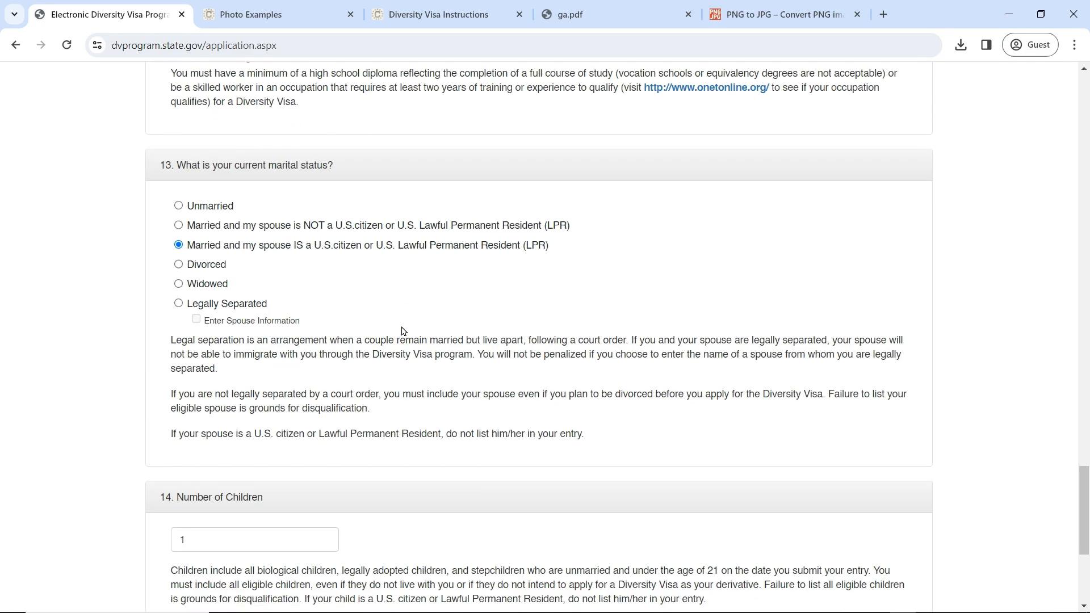
pyautogui.scroll(7, 402, 329)
pyautogui.scroll(-8, 401, 329)
pyautogui.scroll(-5, 284, 333)
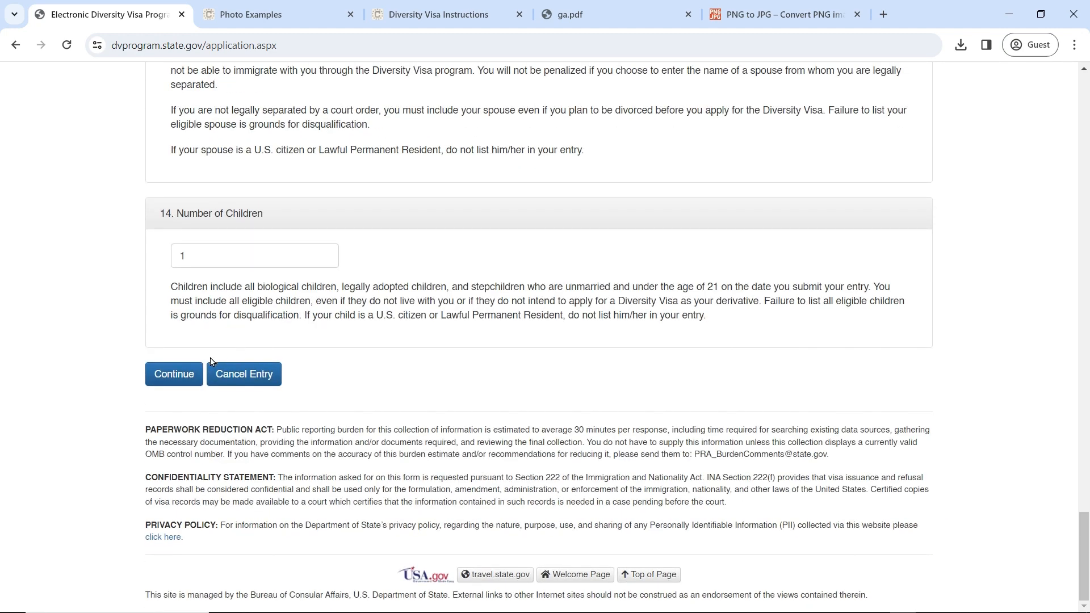
pyautogui.scroll(3, 195, 377)
# Step: Continue to the Part Two child page, then go back to Part One
pyautogui.click(185, 374)
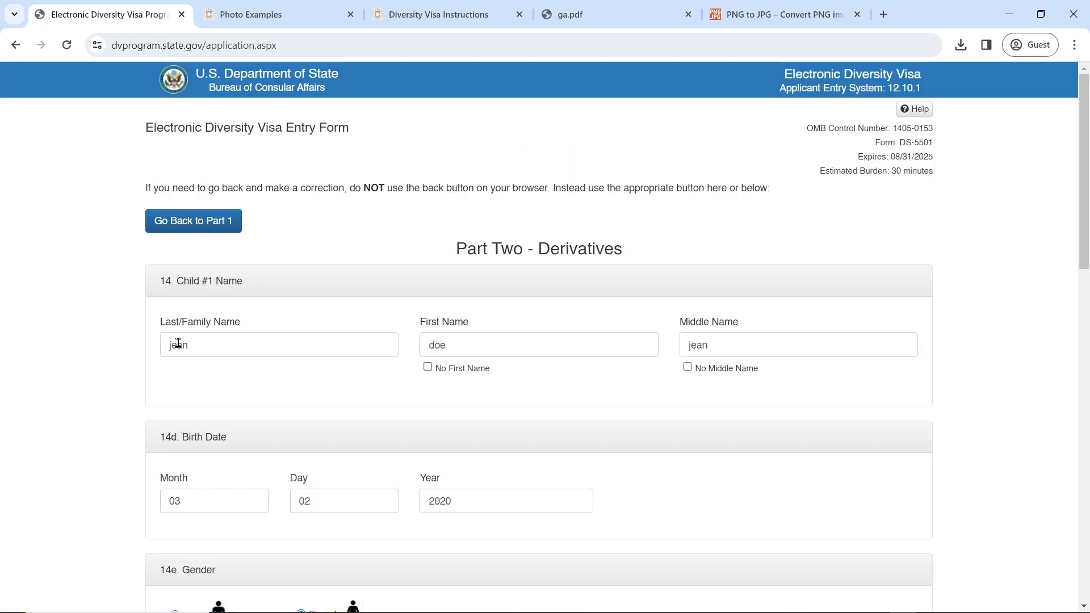
pyautogui.scroll(-10, 296, 309)
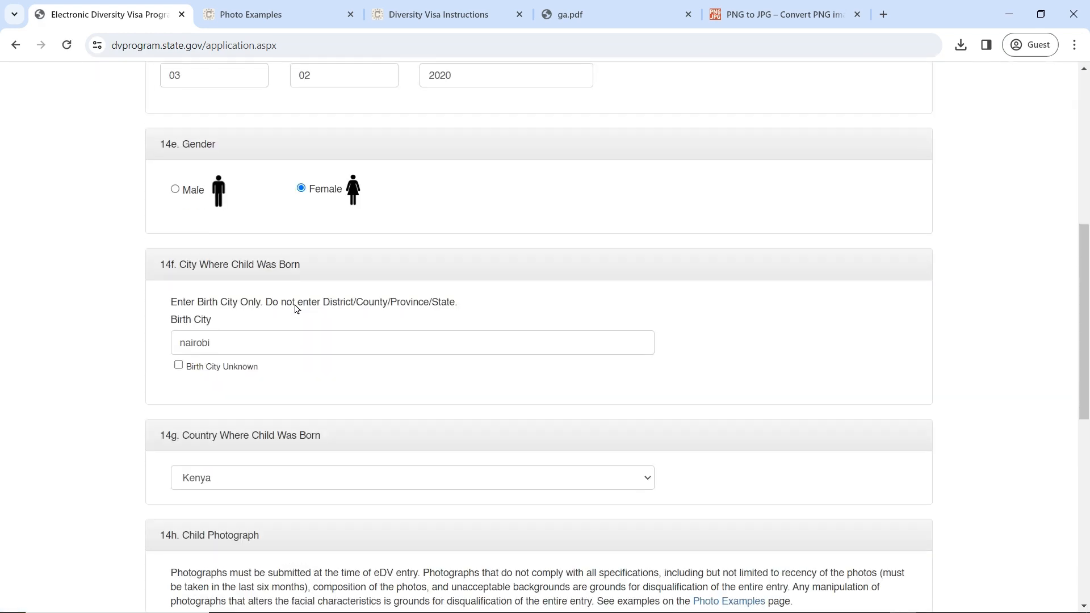
pyautogui.scroll(-6, 296, 310)
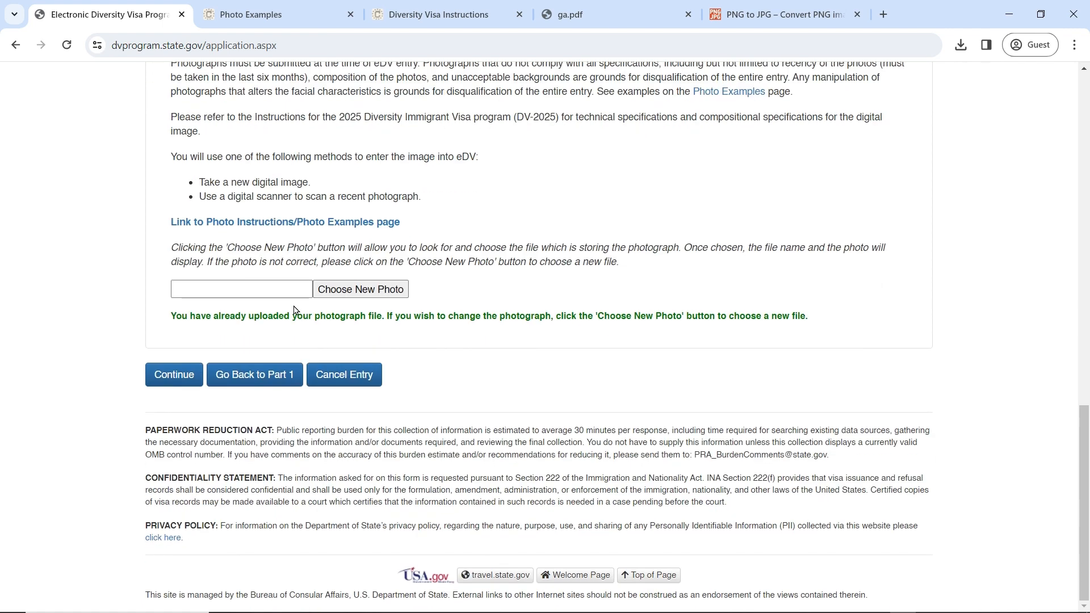
pyautogui.click(241, 381)
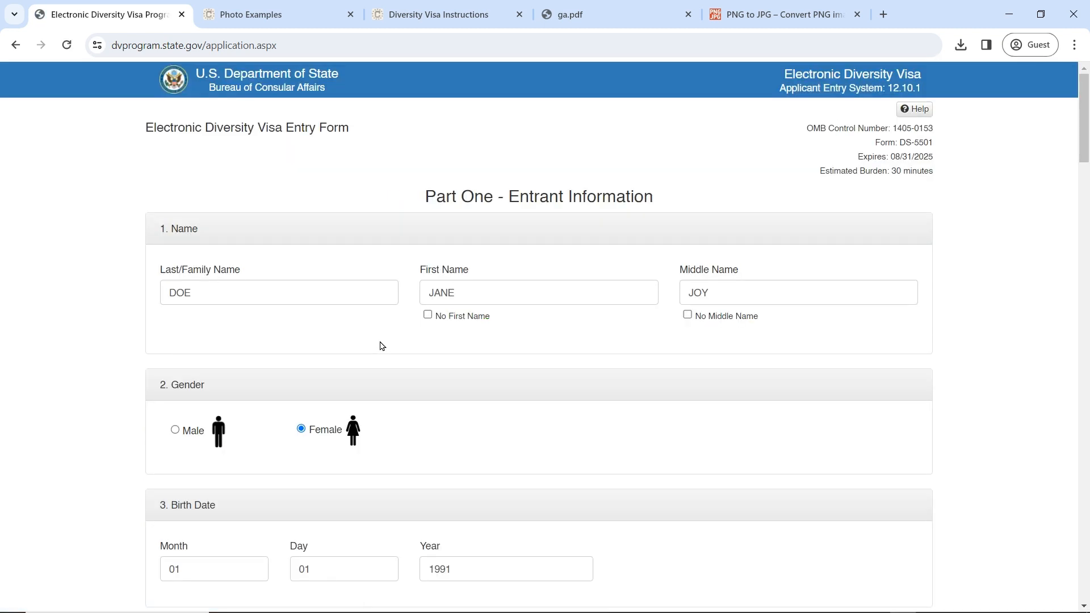
# Step: Change marital status to Widowed and proceed to Part Two
pyautogui.scroll(-15, 410, 343)
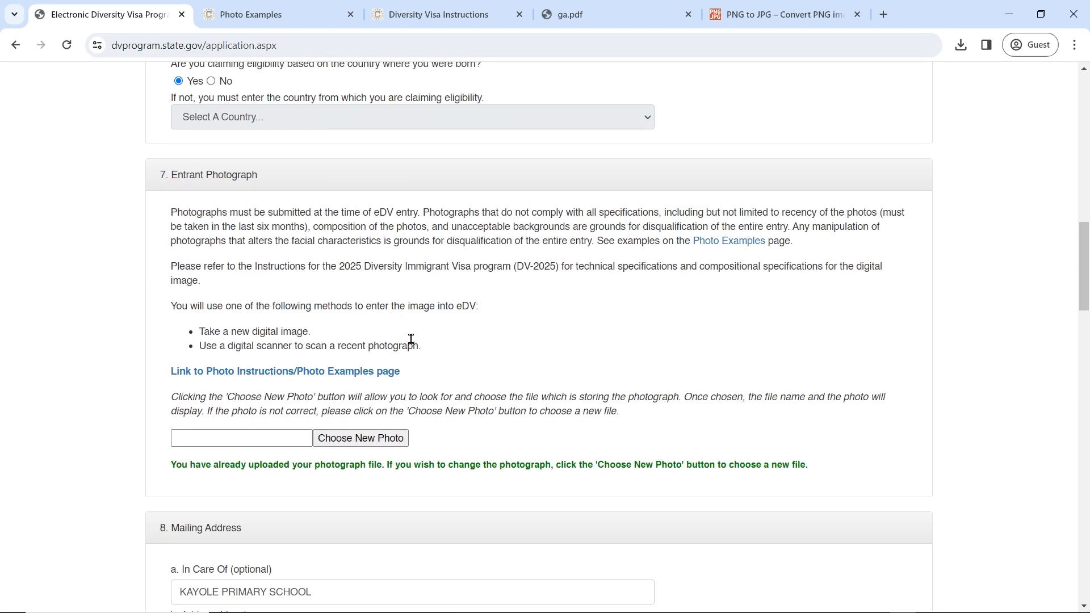
pyautogui.scroll(-20, 411, 340)
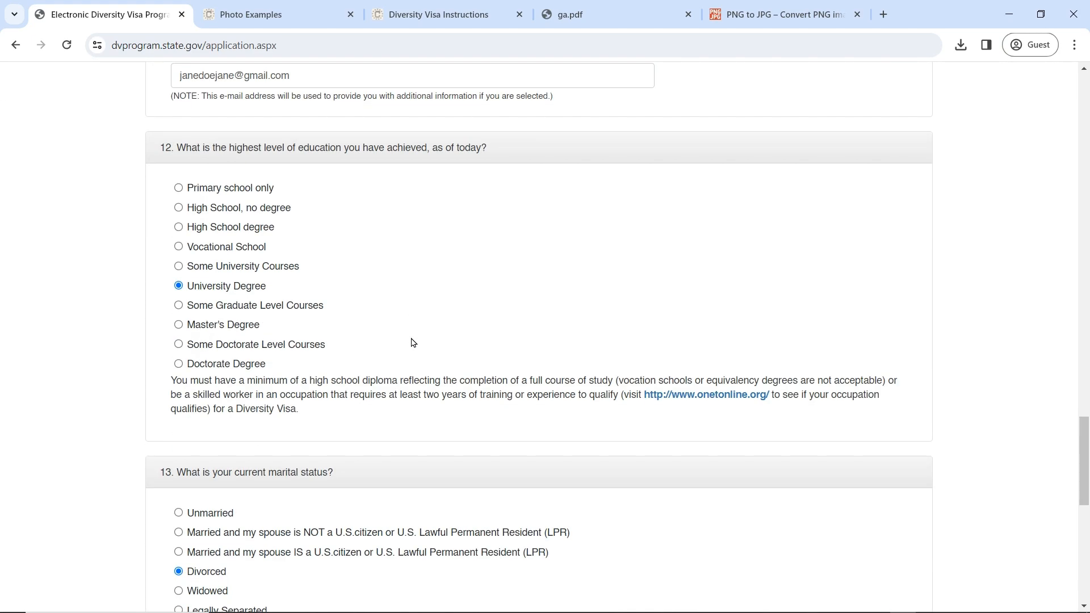
pyautogui.scroll(-5, 413, 343)
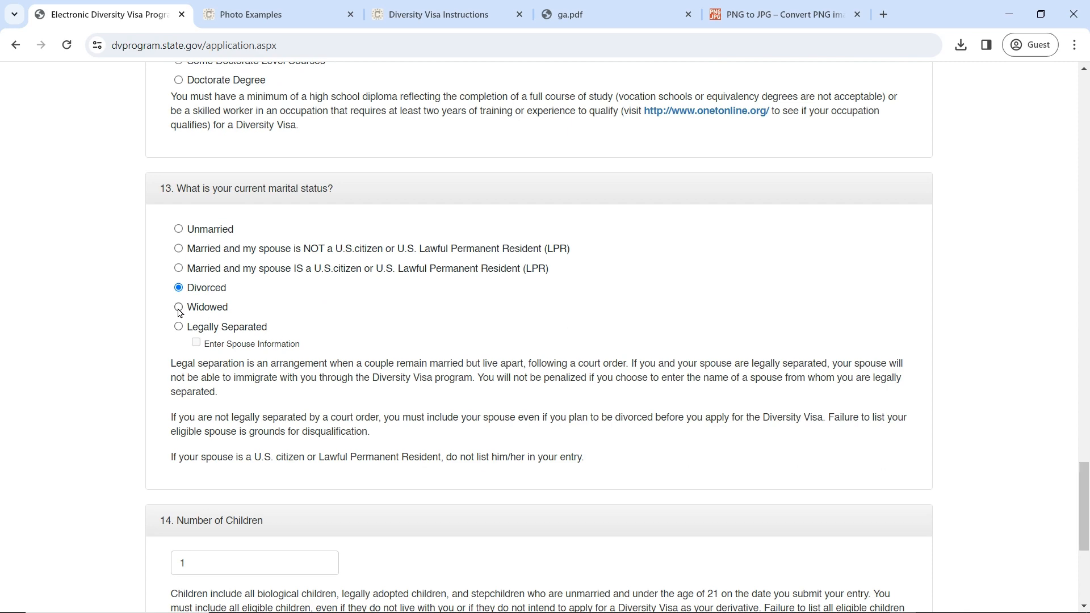
pyautogui.click(178, 309)
pyautogui.scroll(-5, 345, 368)
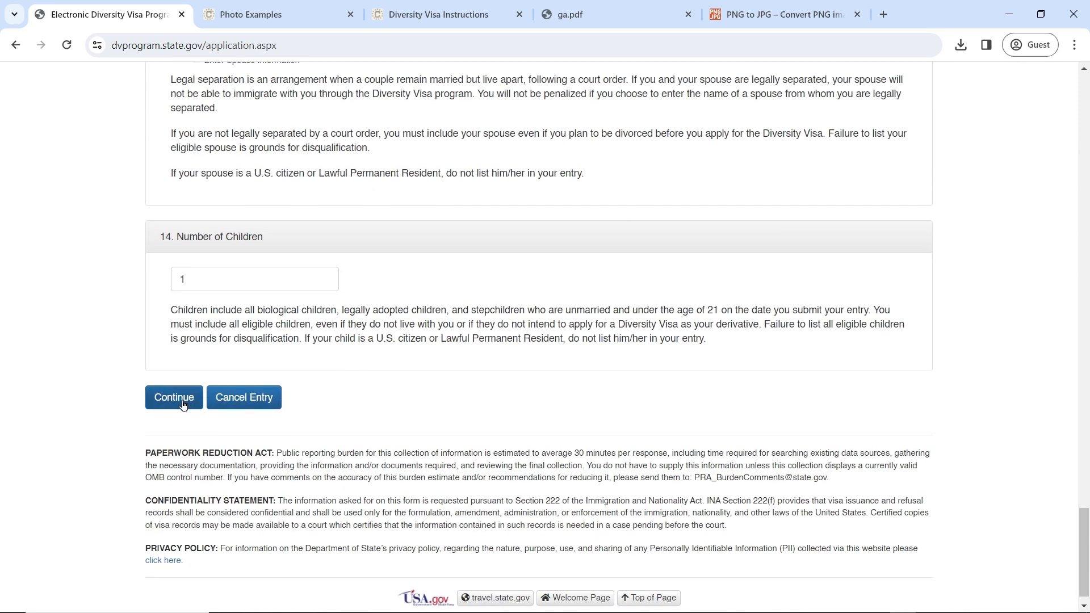
pyautogui.click(183, 405)
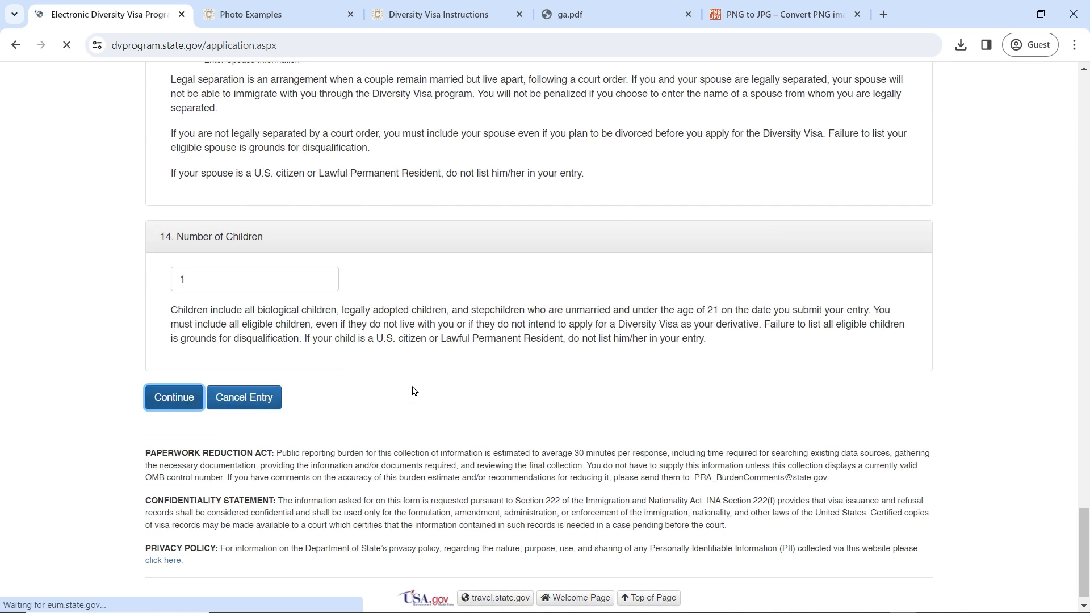
pyautogui.scroll(-20, 414, 390)
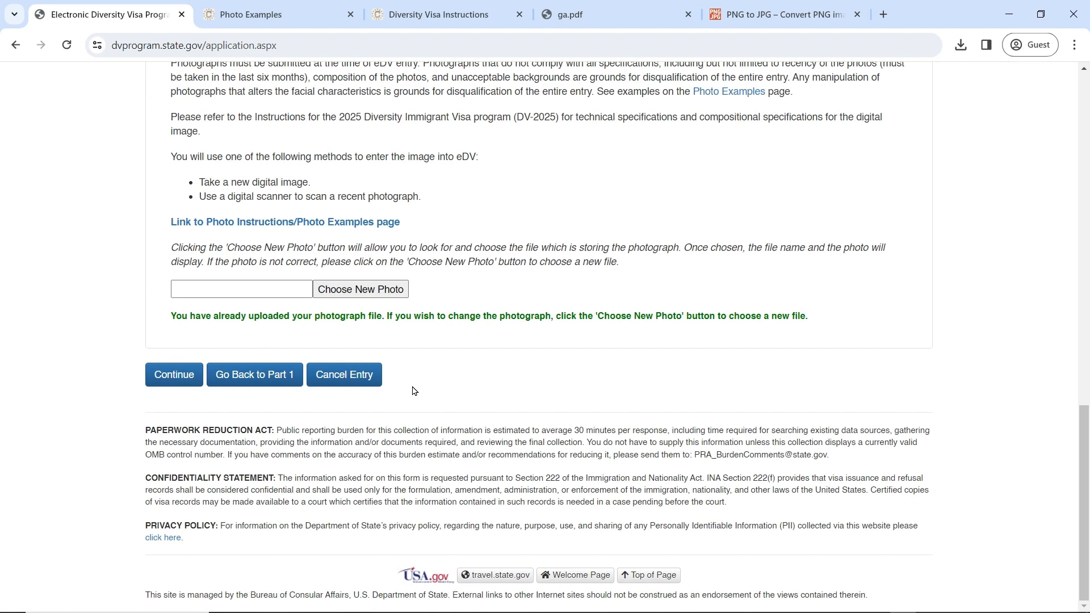
# Step: Set marital status to Legally Separated in Part One and continue to Part Two
pyautogui.click(265, 384)
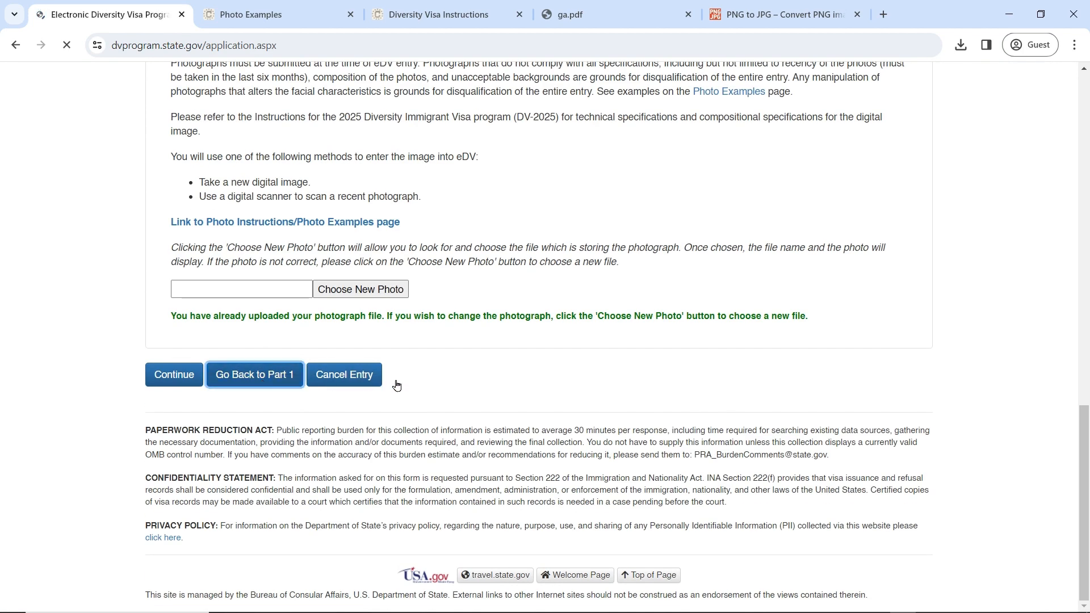
pyautogui.scroll(-12, 397, 380)
pyautogui.scroll(-5, 400, 380)
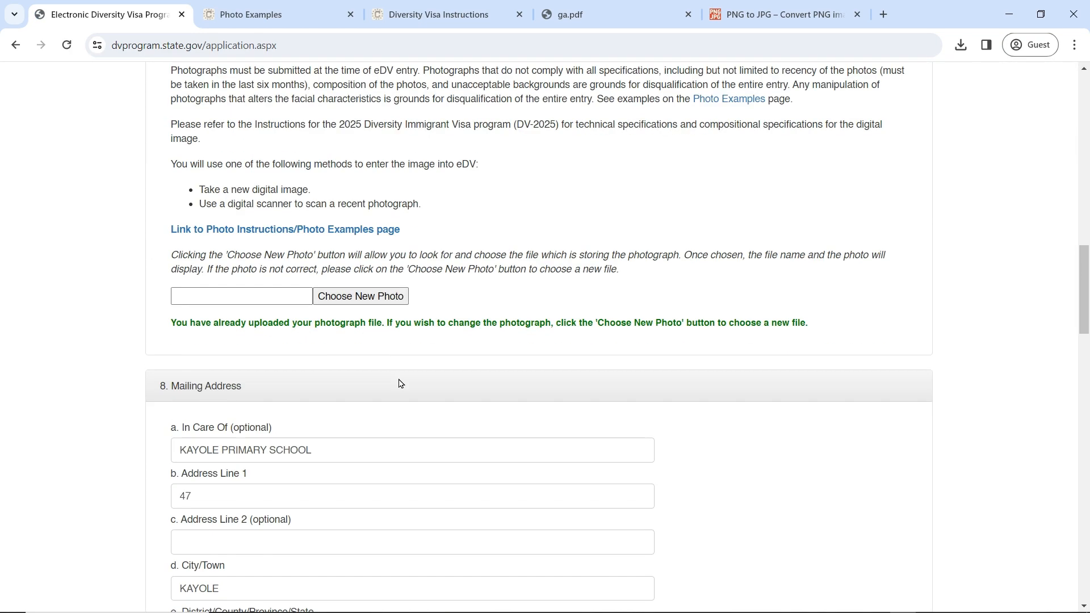
pyautogui.scroll(-14, 400, 384)
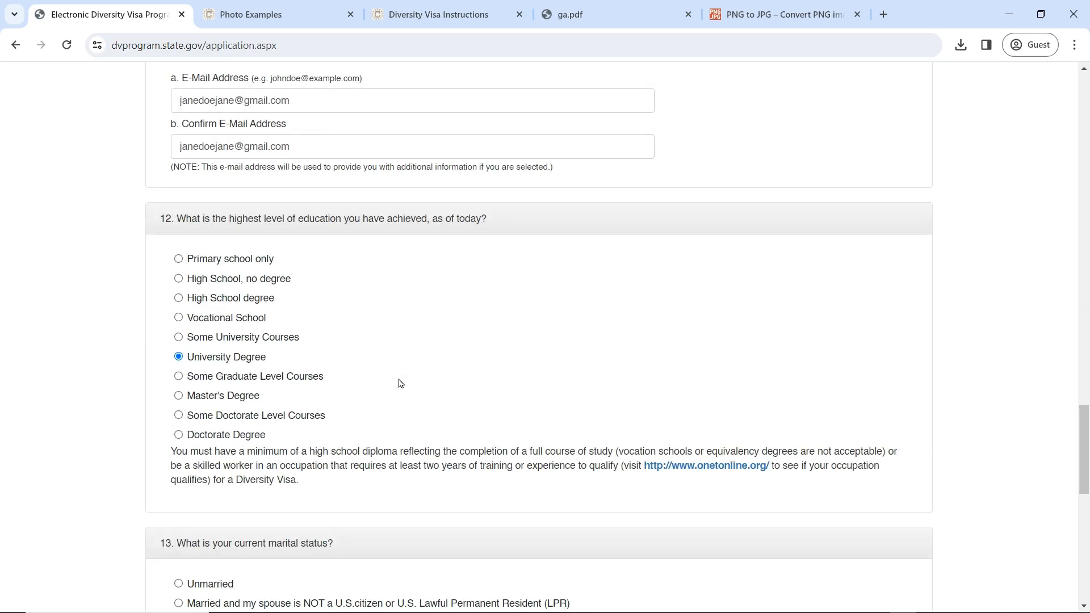
pyautogui.scroll(-2, 401, 384)
pyautogui.click(236, 328)
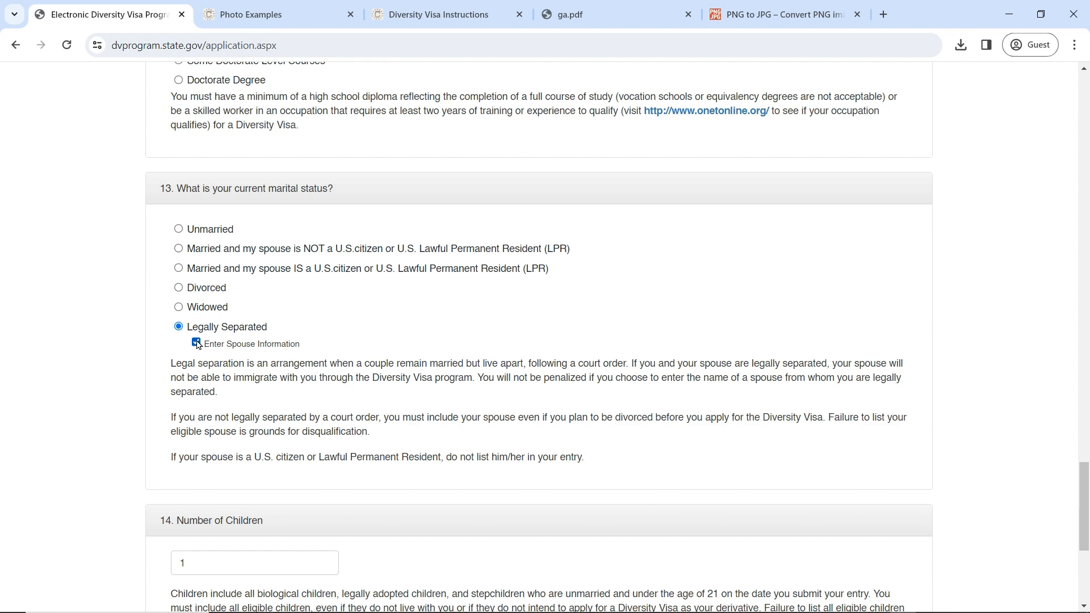
pyautogui.scroll(-5, 249, 376)
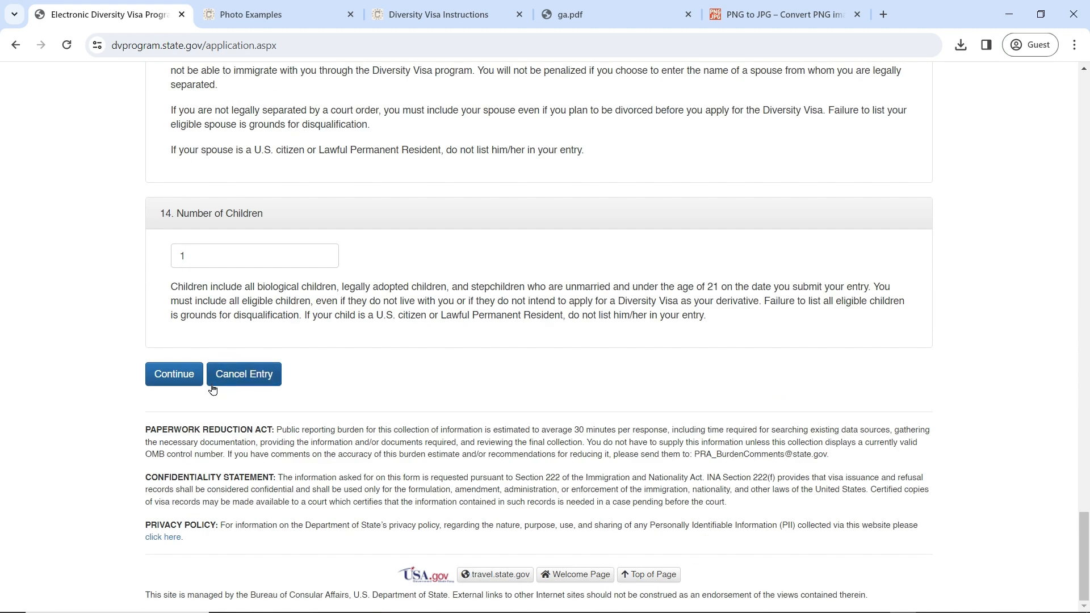
pyautogui.click(183, 381)
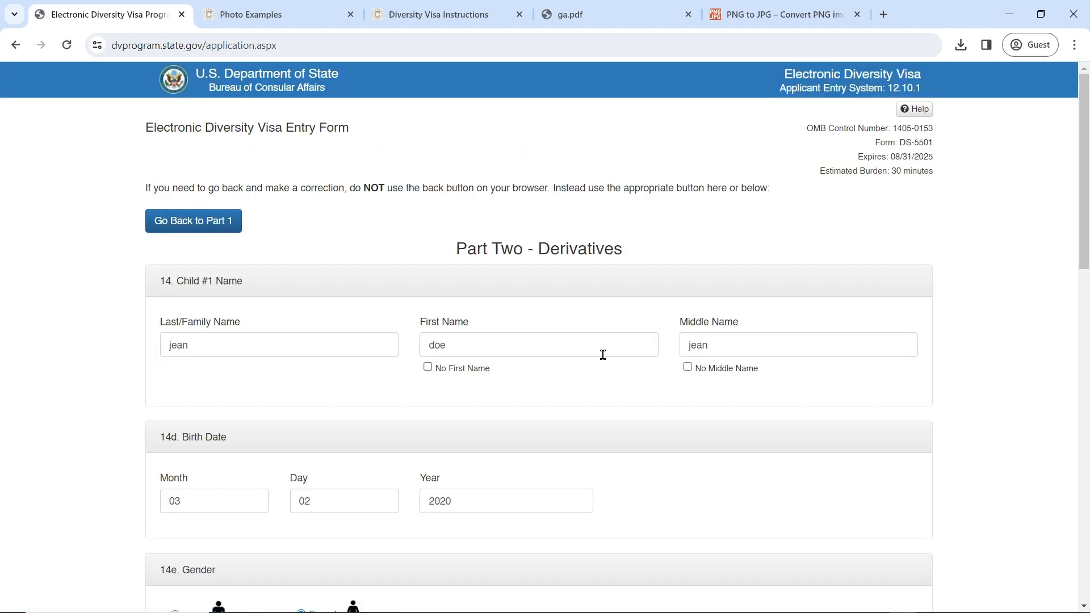
# Step: Return to Part One and tick Enter Spouse Information
pyautogui.scroll(-15, 602, 356)
pyautogui.scroll(-2, 605, 359)
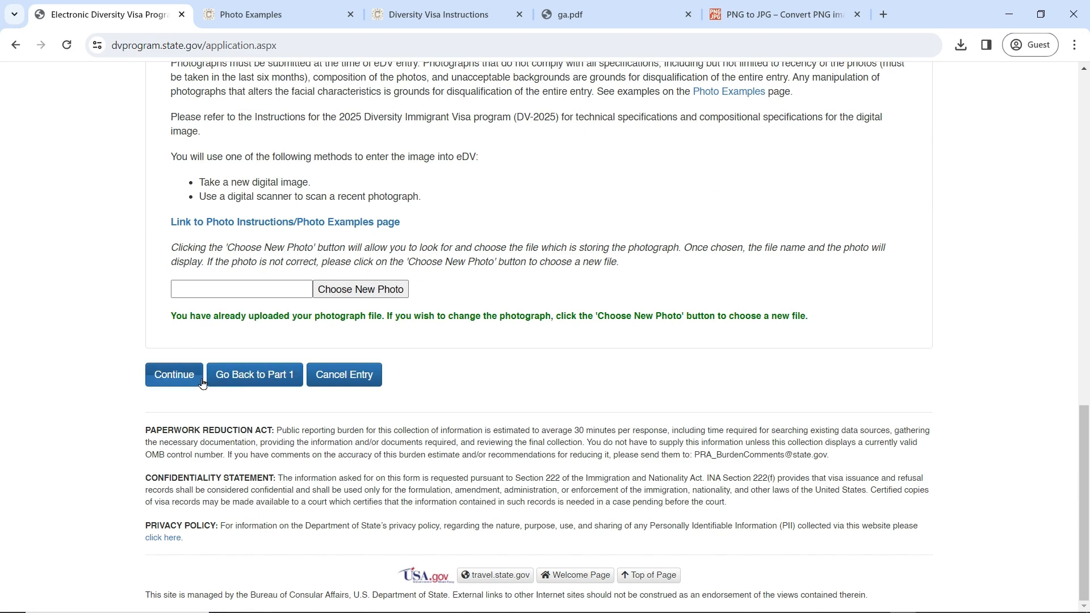
pyautogui.click(270, 379)
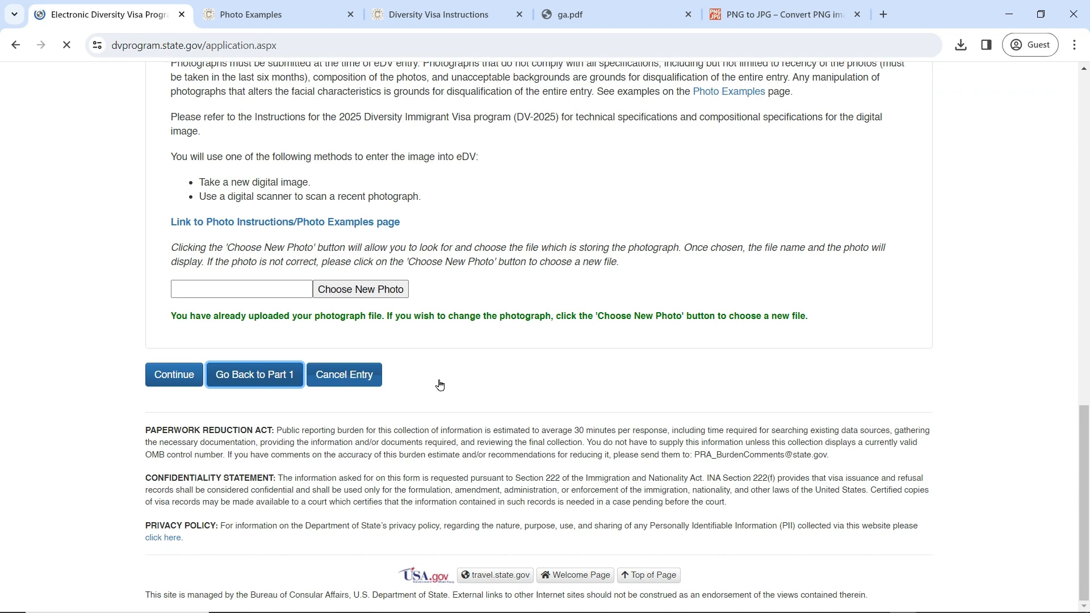
pyautogui.scroll(-20, 441, 374)
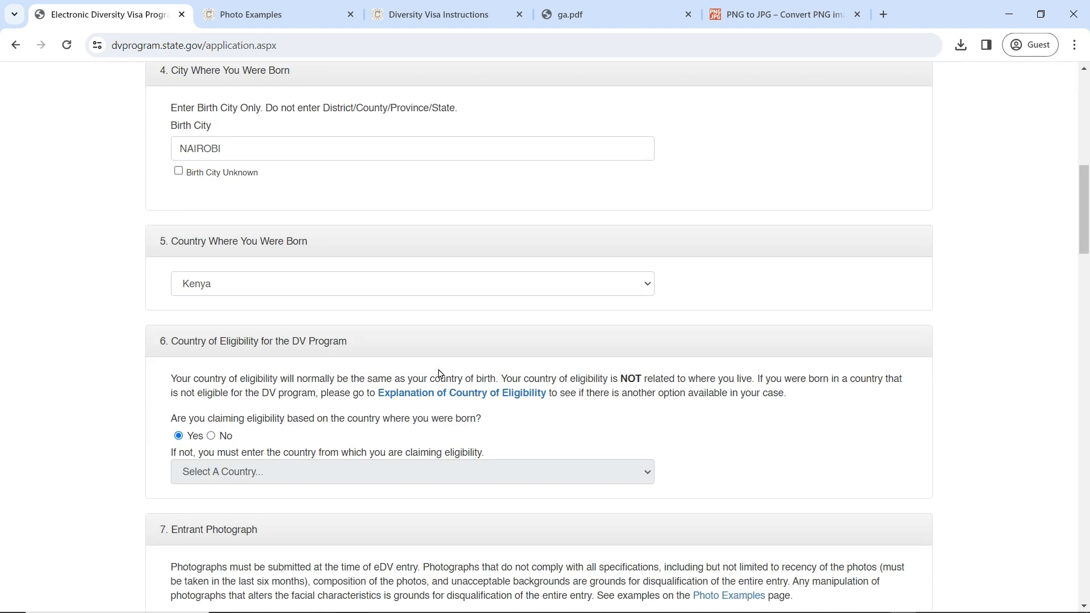
pyautogui.scroll(-20, 440, 374)
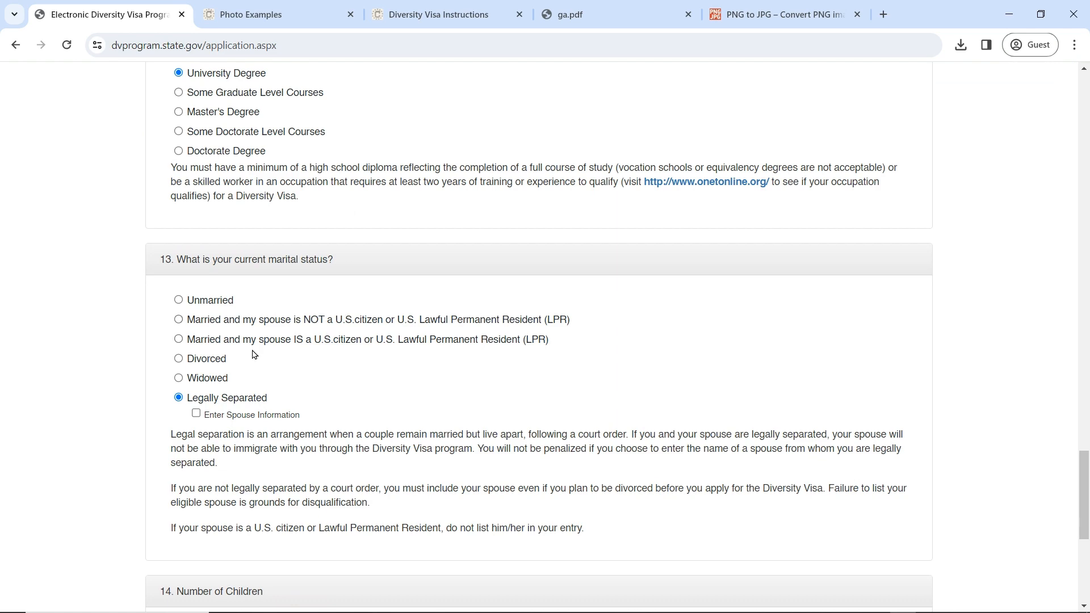
pyautogui.click(196, 413)
pyautogui.scroll(-7, 272, 437)
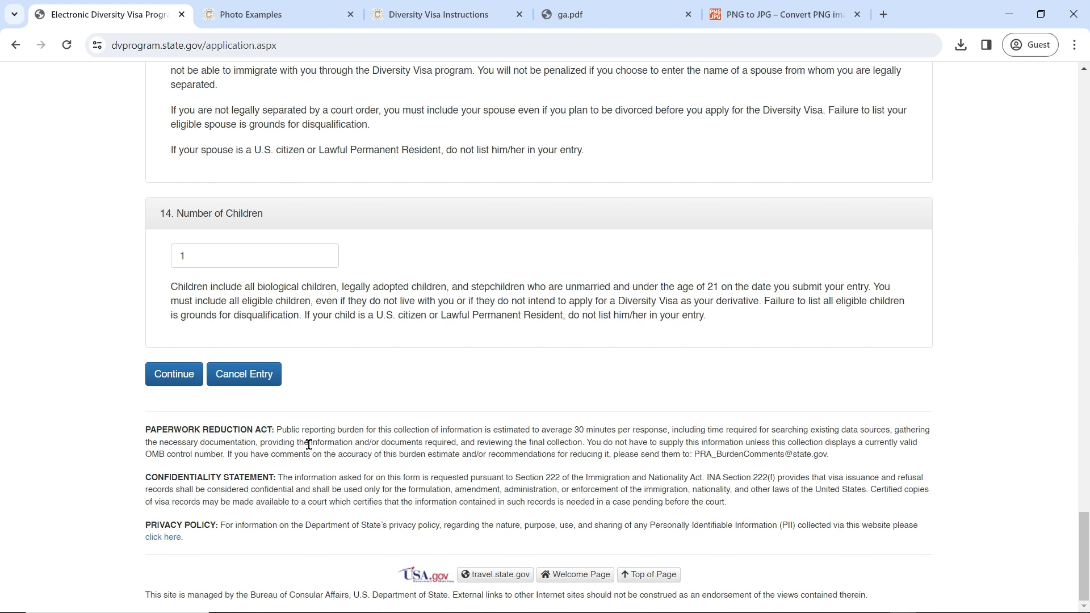
# Step: Submit Part One and view the new spouse section in Part Two
pyautogui.click(177, 377)
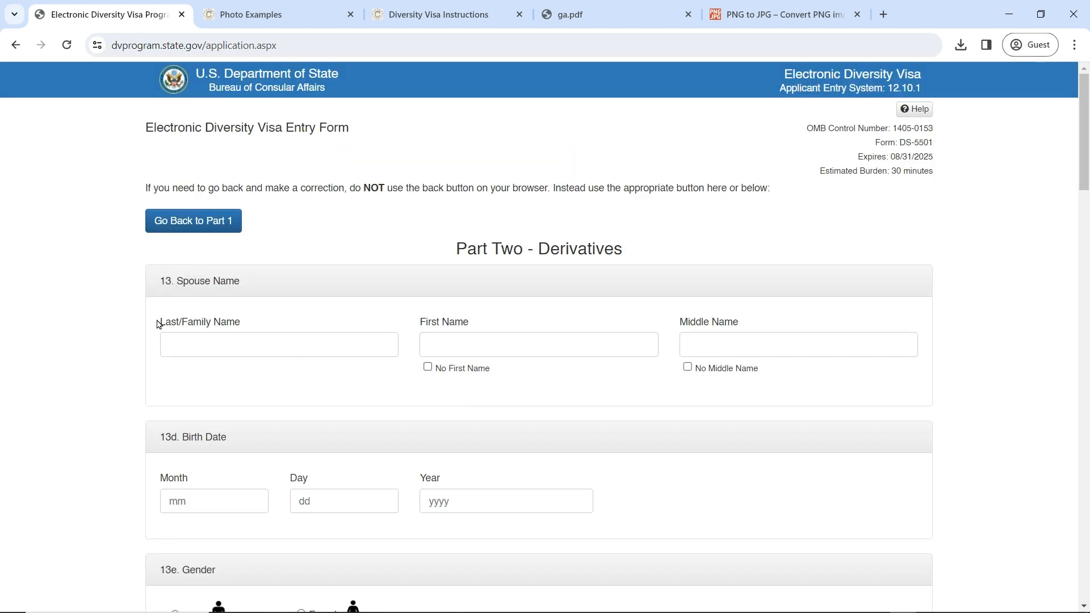
pyautogui.scroll(-20, 418, 313)
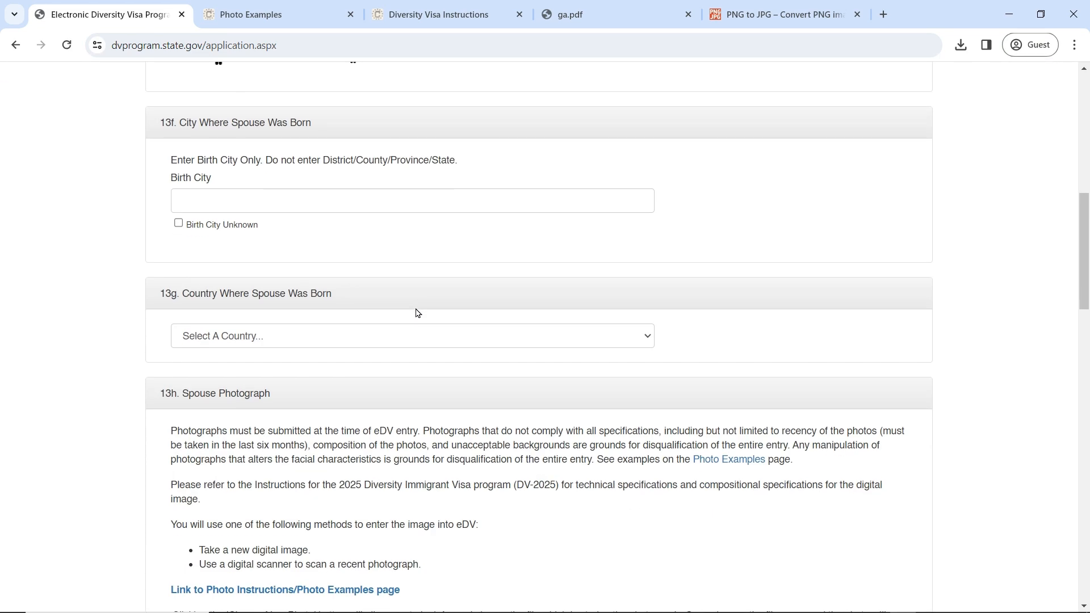
pyautogui.scroll(-13, 418, 313)
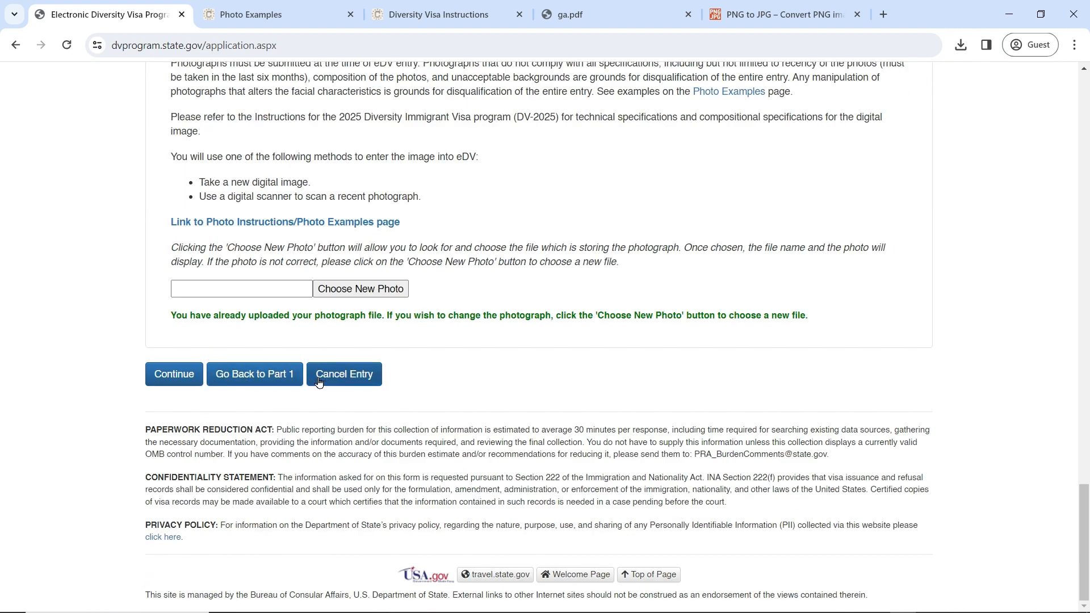
# Step: Submit Part Two with blank spouse fields and review the missing-field errors
pyautogui.click(175, 375)
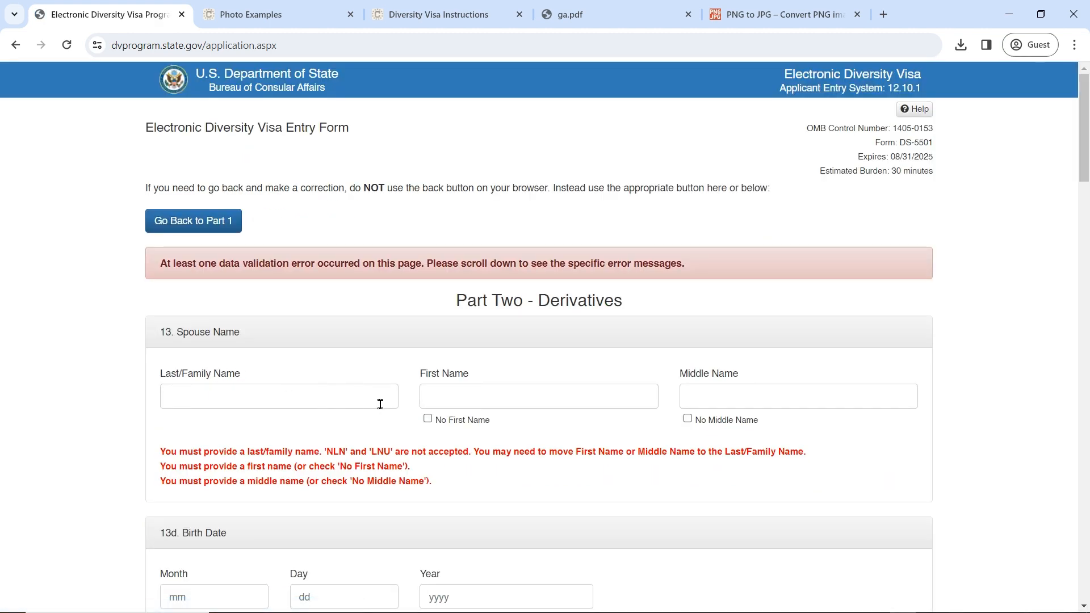
pyautogui.scroll(-14, 380, 404)
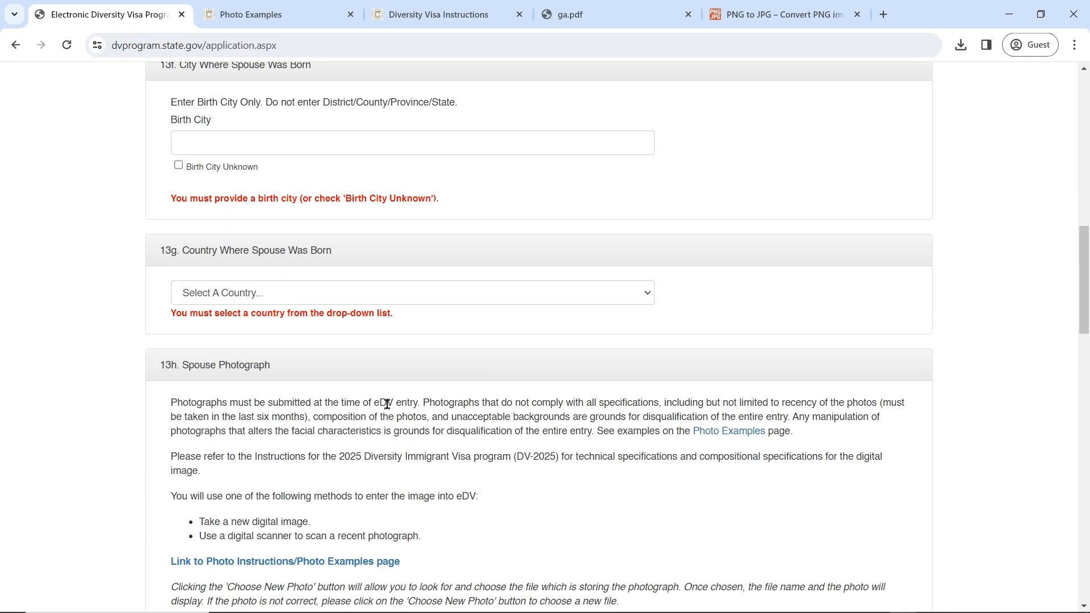
pyautogui.scroll(-9, 387, 404)
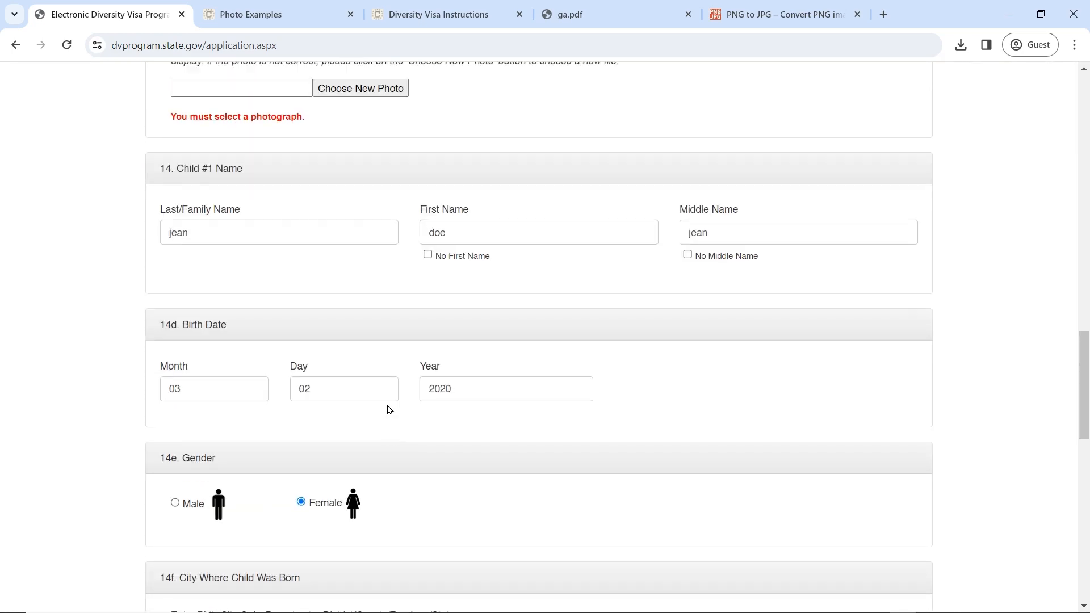
pyautogui.scroll(20, 389, 409)
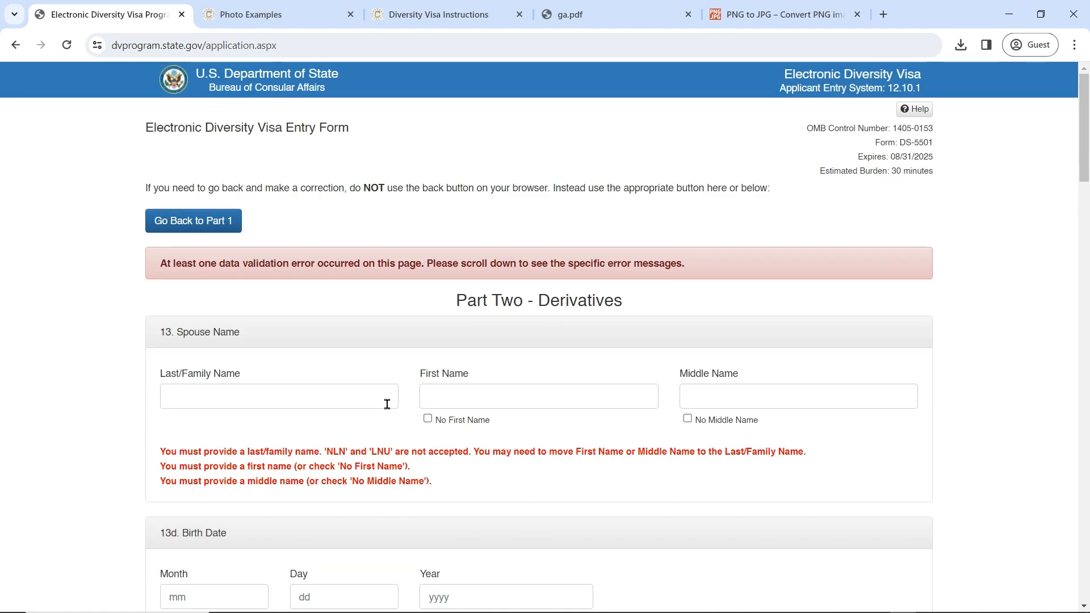
pyautogui.scroll(-20, 387, 404)
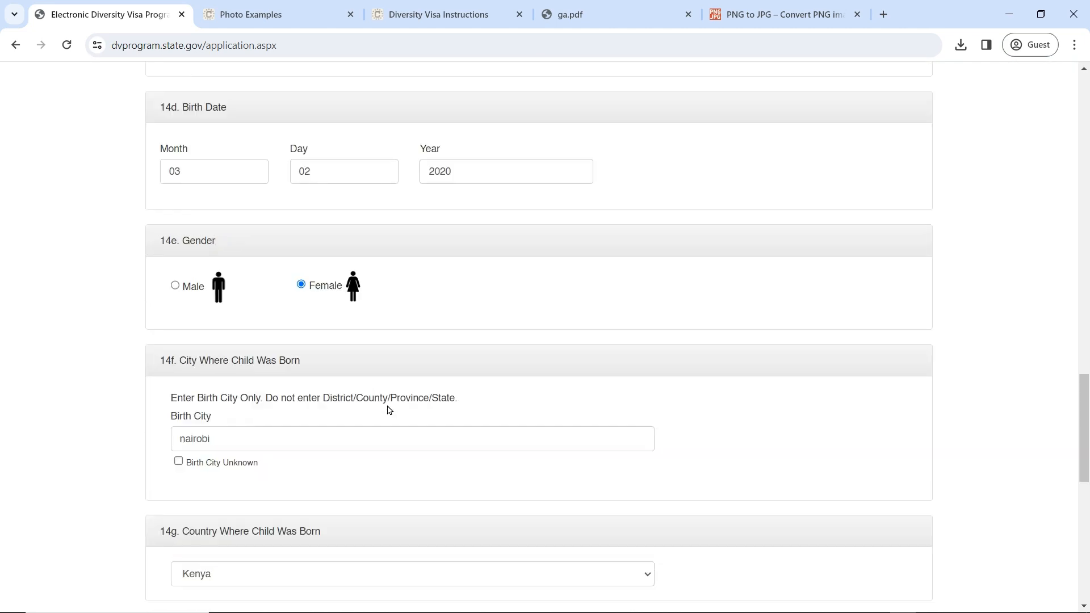
pyautogui.scroll(-8, 387, 404)
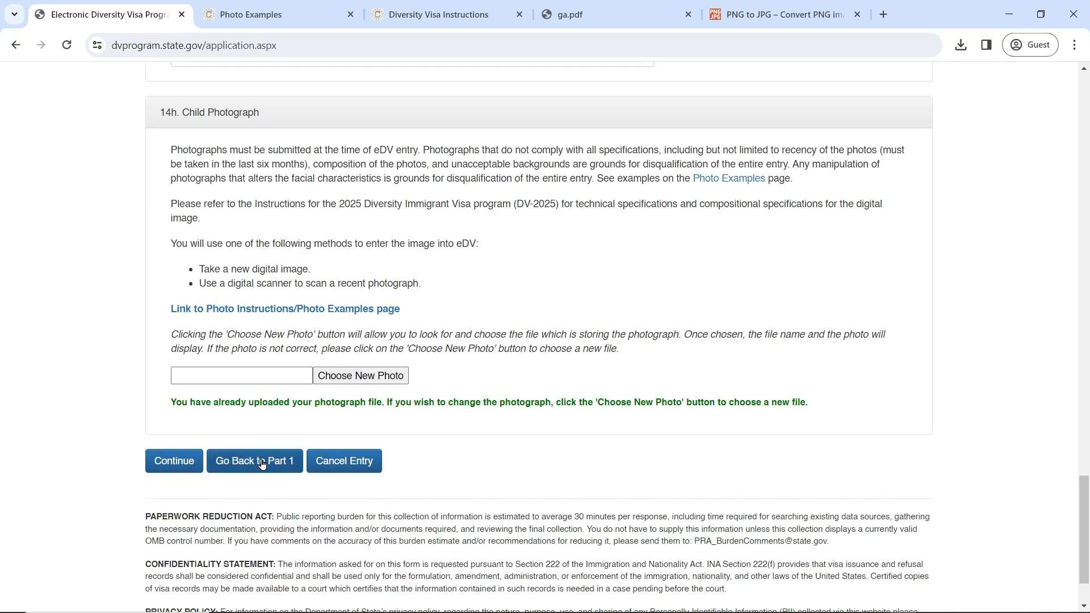
# Step: Return to Part One and set marital status to Unmarried
pyautogui.click(261, 462)
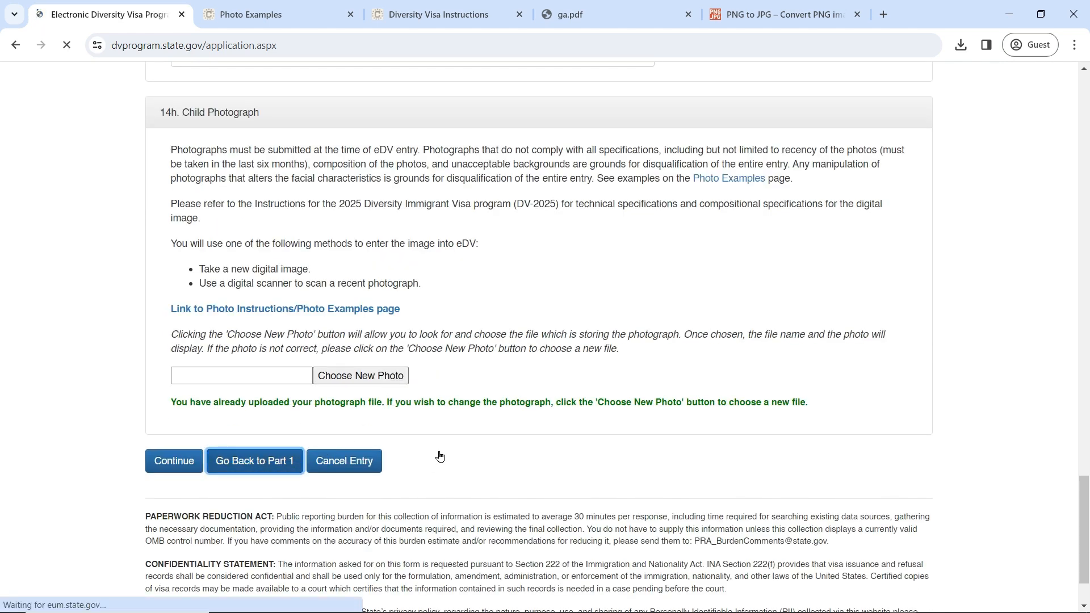
pyautogui.scroll(-8, 357, 417)
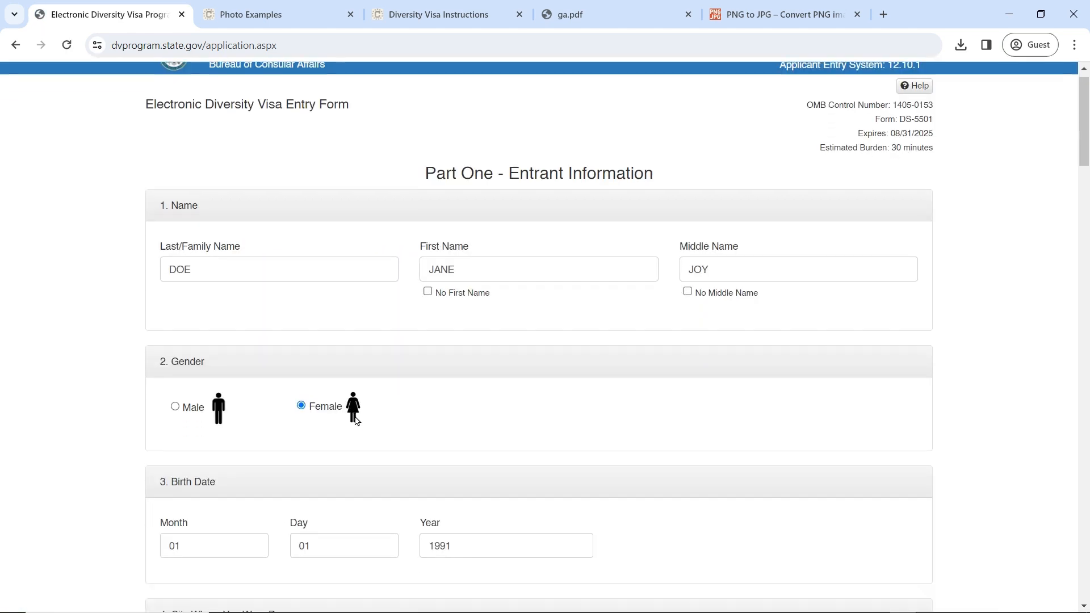
pyautogui.scroll(-12, 359, 411)
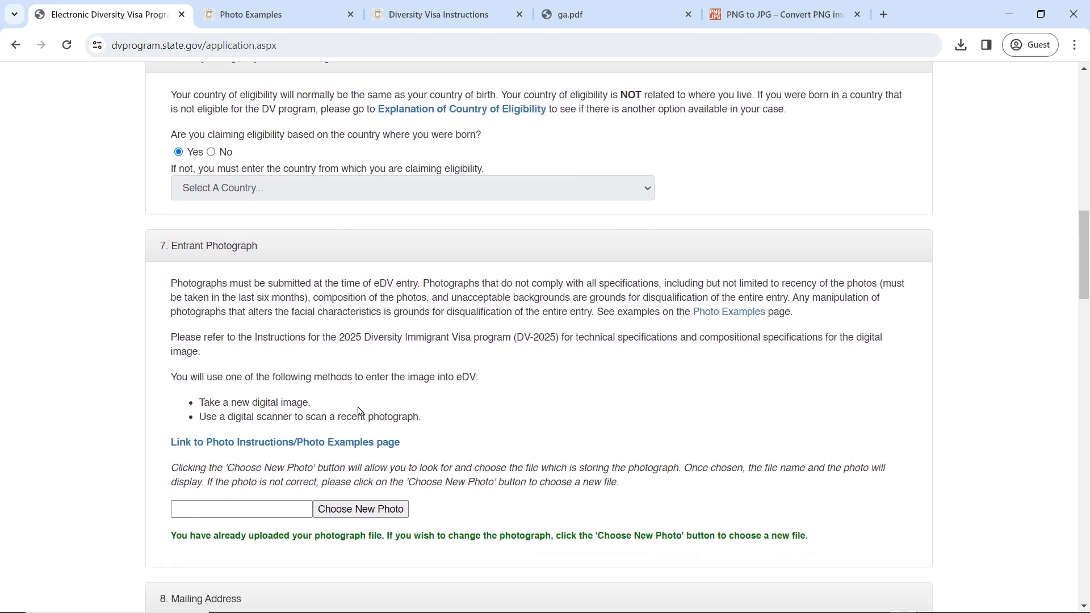
pyautogui.scroll(-15, 359, 411)
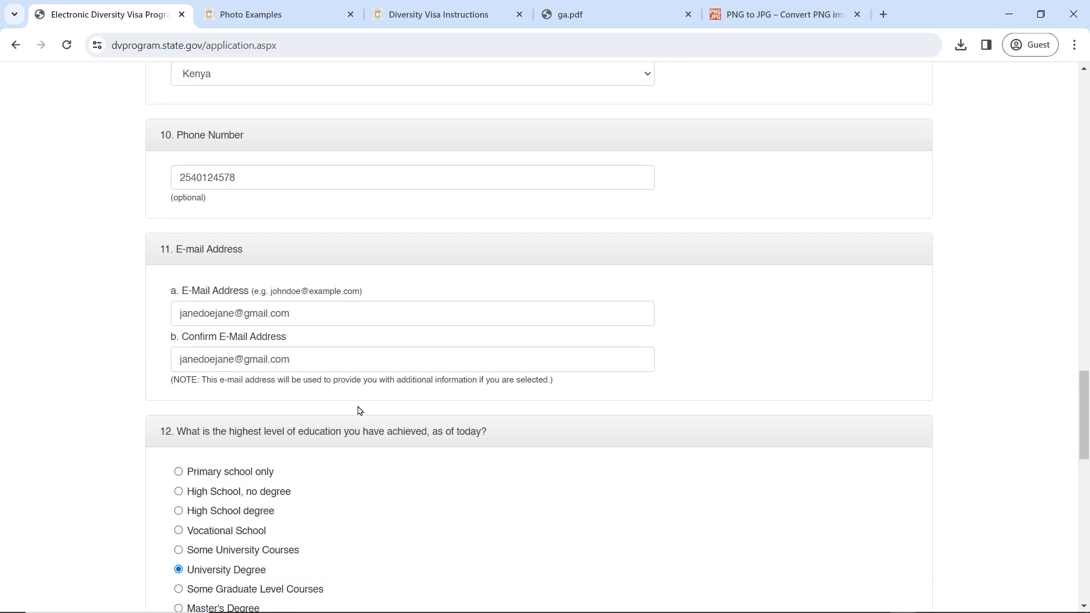
pyautogui.scroll(-5, 362, 404)
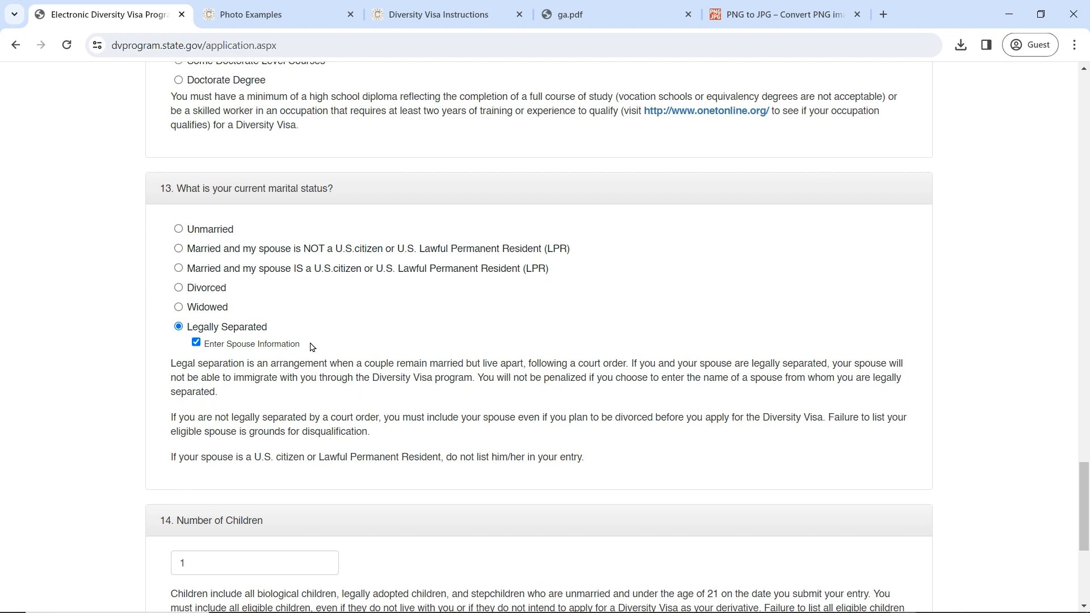
pyautogui.click(210, 233)
# Step: Change marital status to married to a non-U.S. citizen and continue to Part Two
pyautogui.scroll(-5, 216, 240)
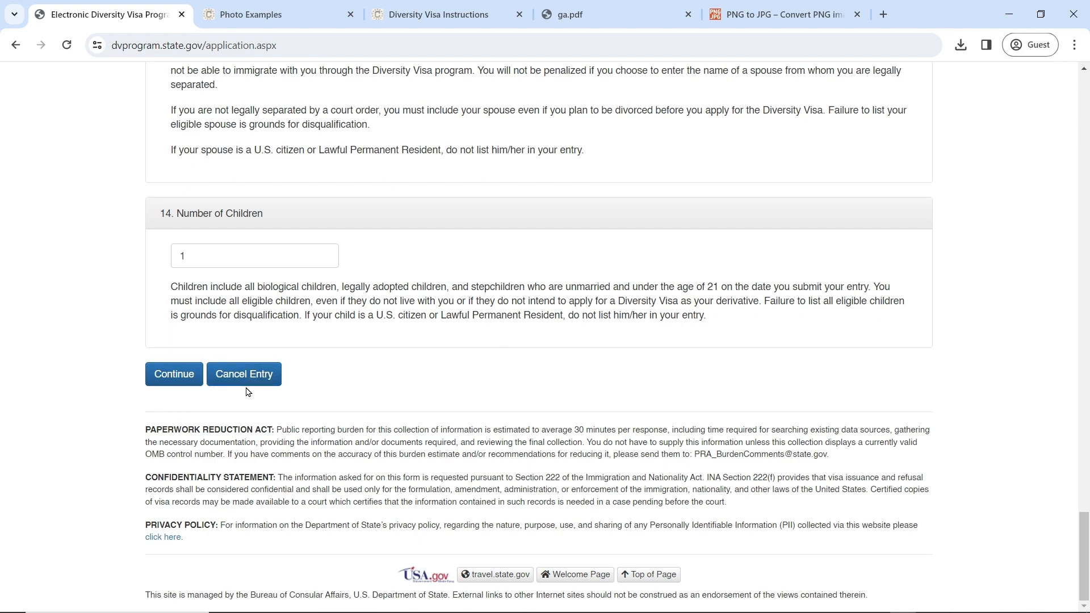
pyautogui.scroll(5, 372, 340)
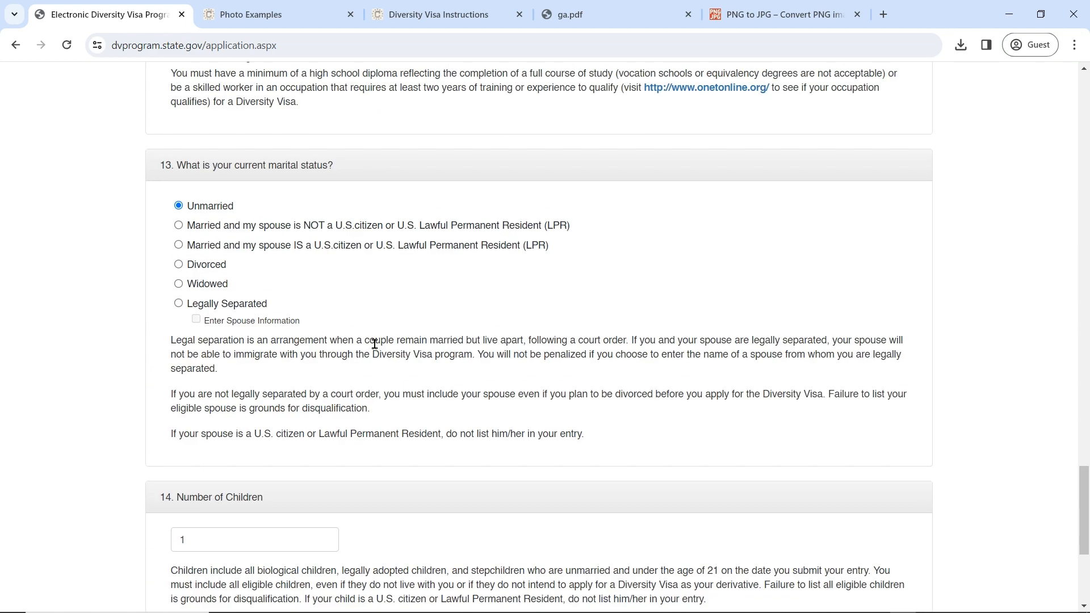
pyautogui.click(267, 228)
pyautogui.scroll(-5, 272, 244)
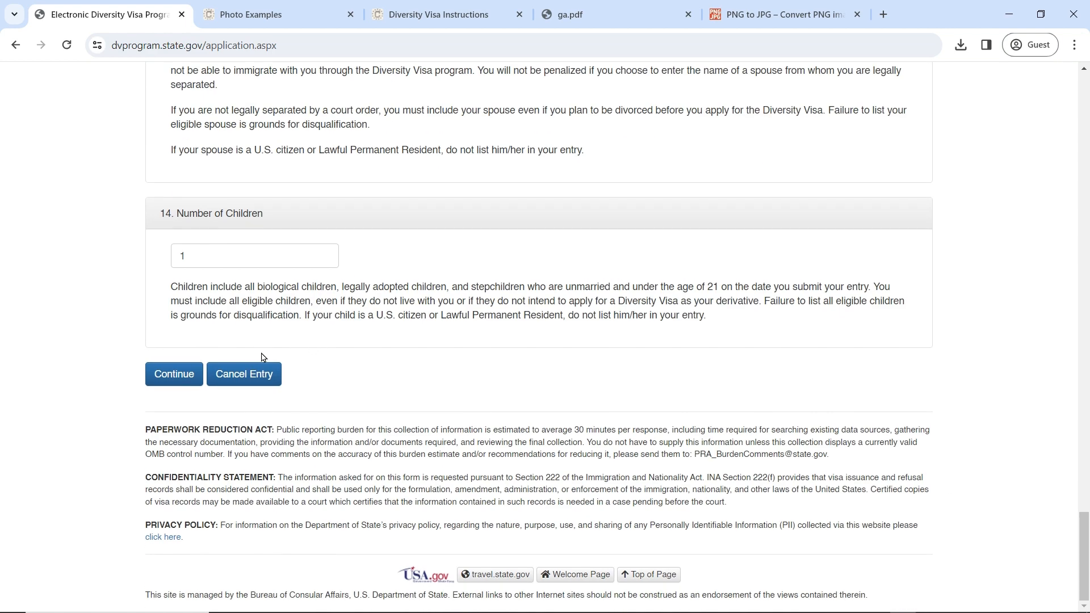
pyautogui.click(177, 381)
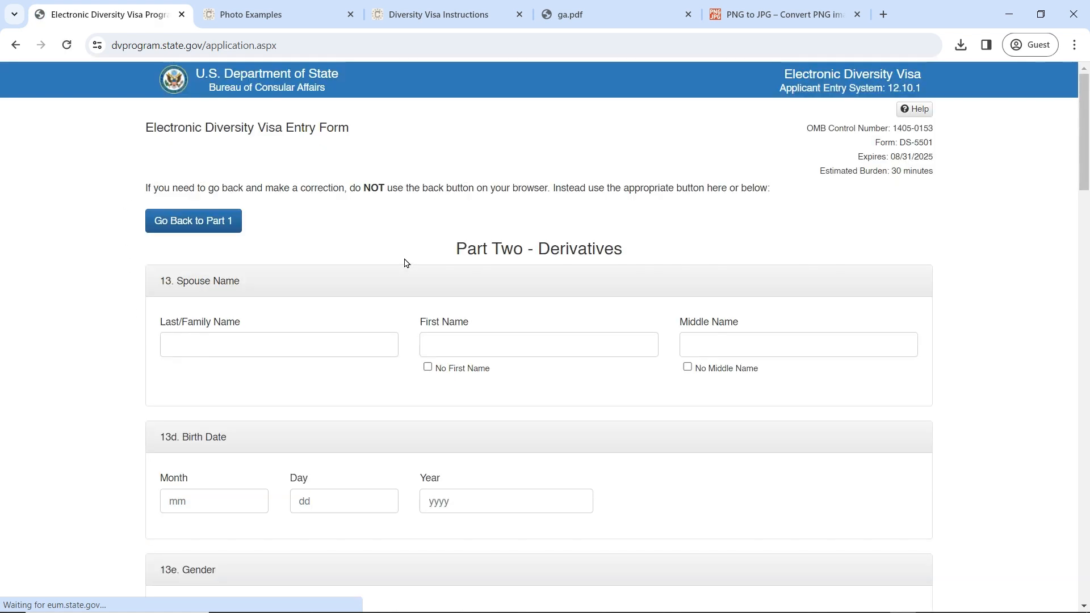
# Step: Enter the spouse's last name in the name fields
pyautogui.click(266, 337)
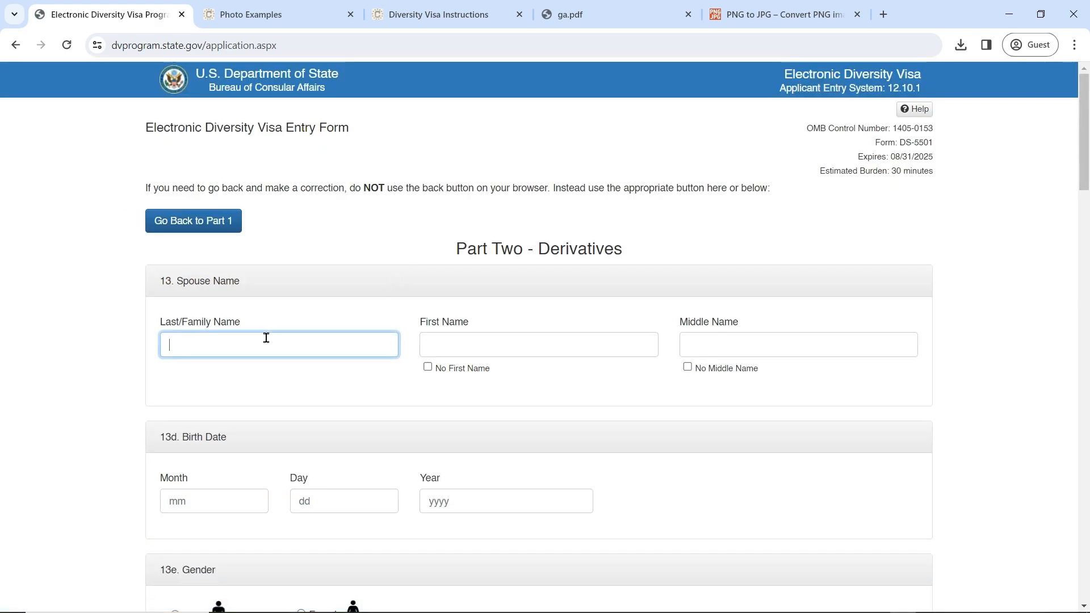
pyautogui.write('john')
pyautogui.press('Tab')
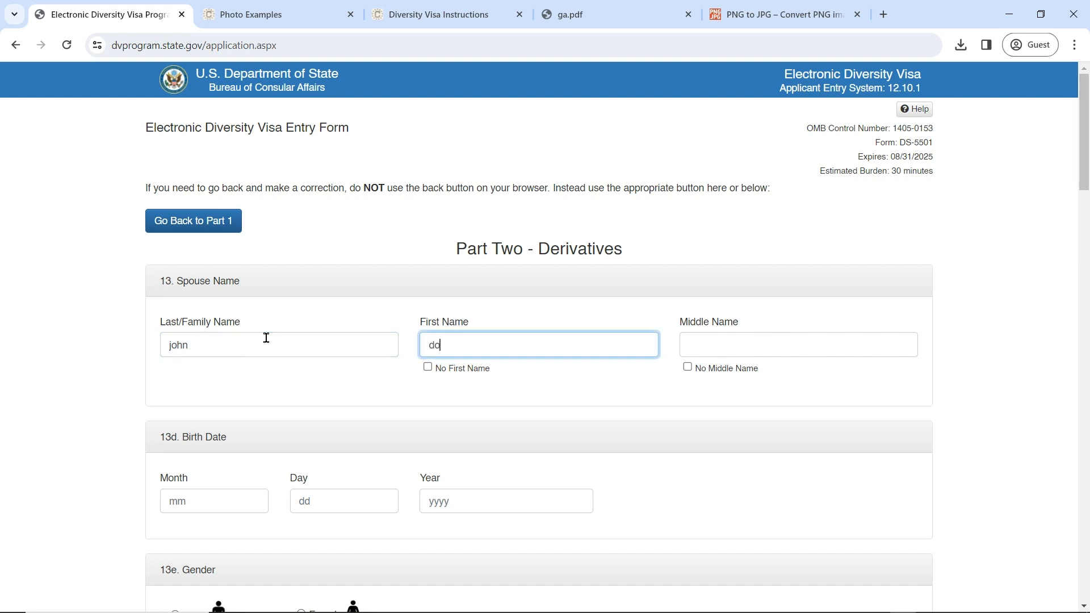
pyautogui.press('Tab')
pyautogui.press('Tab')
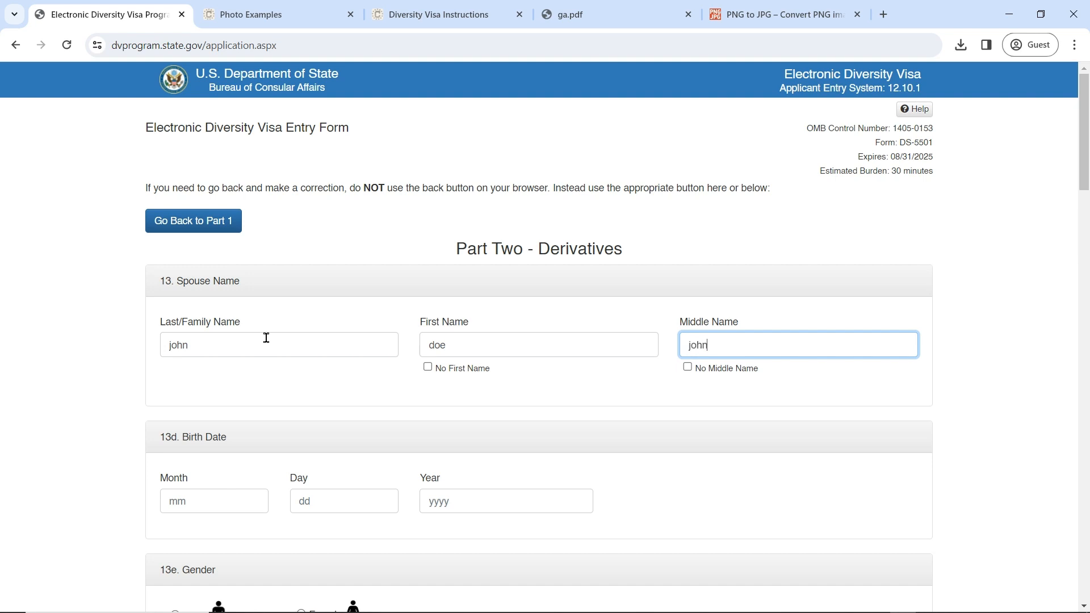
pyautogui.scroll(-3, 244, 350)
pyautogui.click(213, 288)
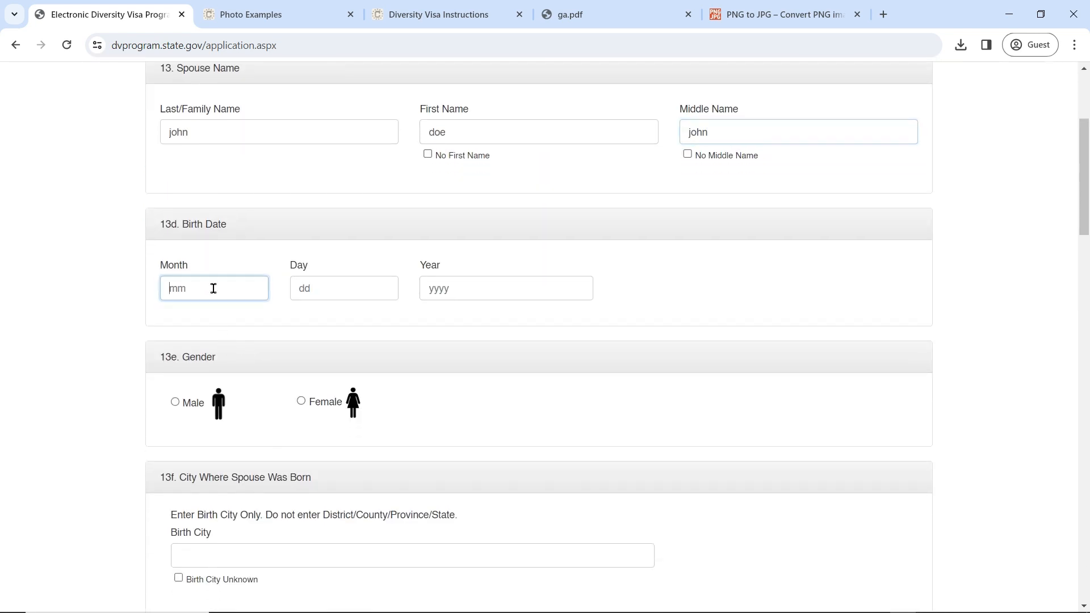
pyautogui.write('02')
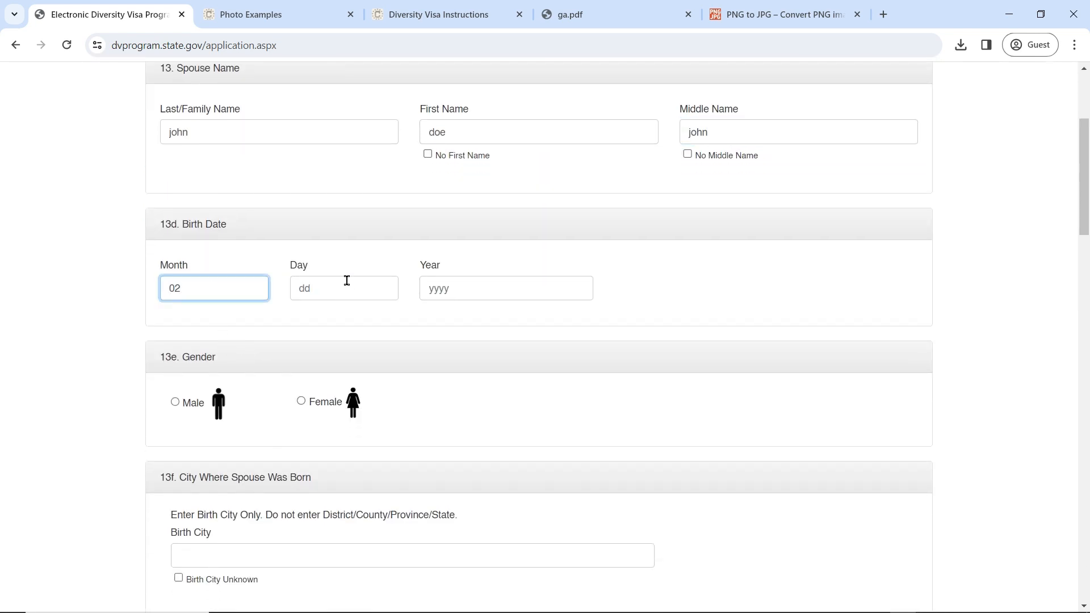
pyautogui.click(345, 285)
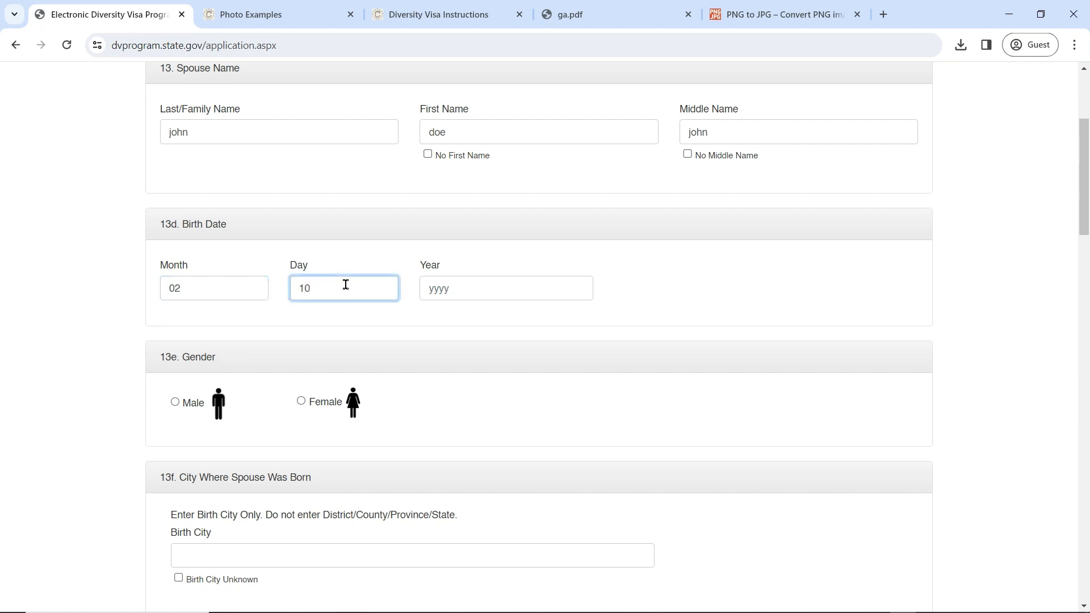
pyautogui.click(450, 286)
pyautogui.write('1990')
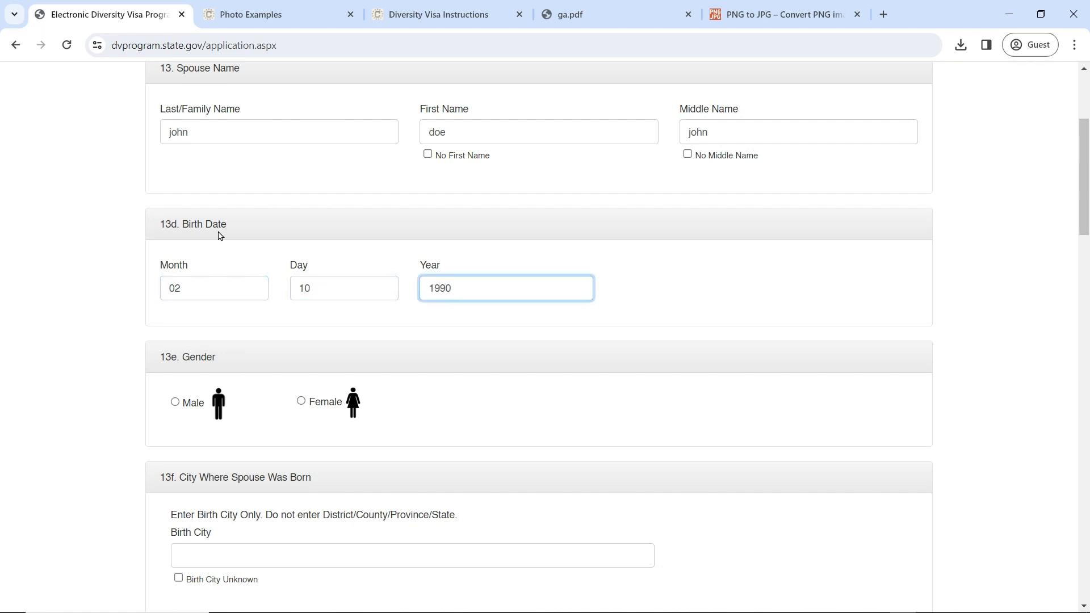
# Step: Mark the spouse as male, born in nairobi, Kenya
pyautogui.click(175, 402)
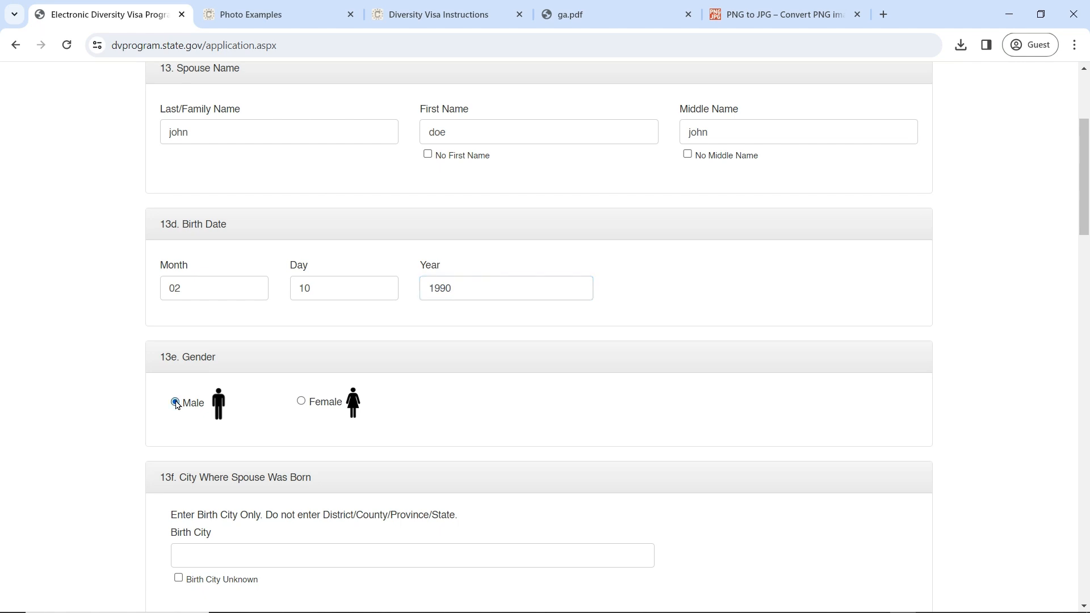
pyautogui.scroll(-5, 439, 499)
pyautogui.click(273, 267)
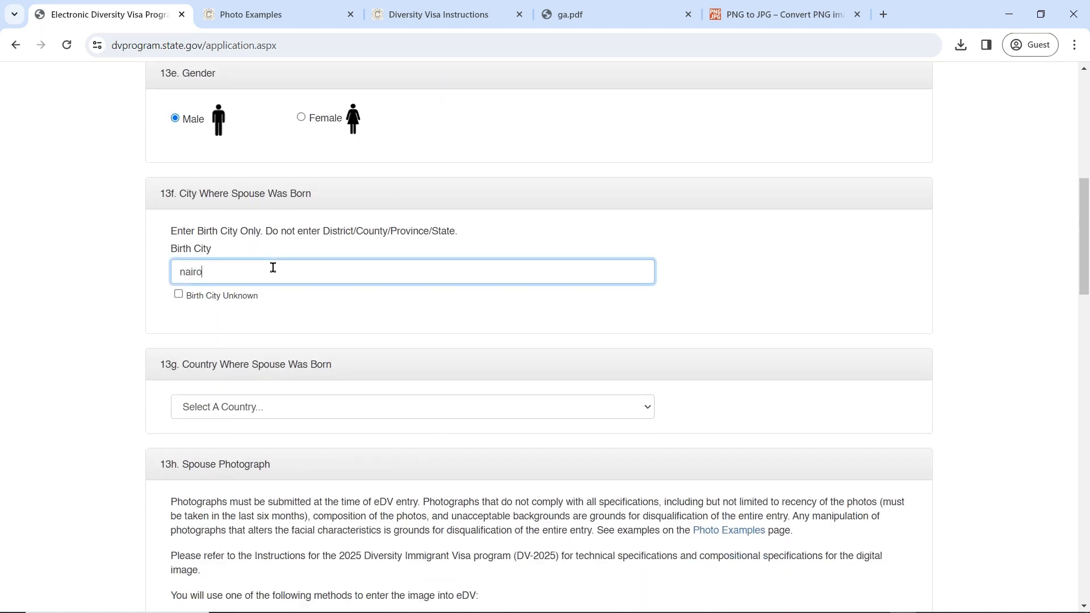
pyautogui.click(303, 407)
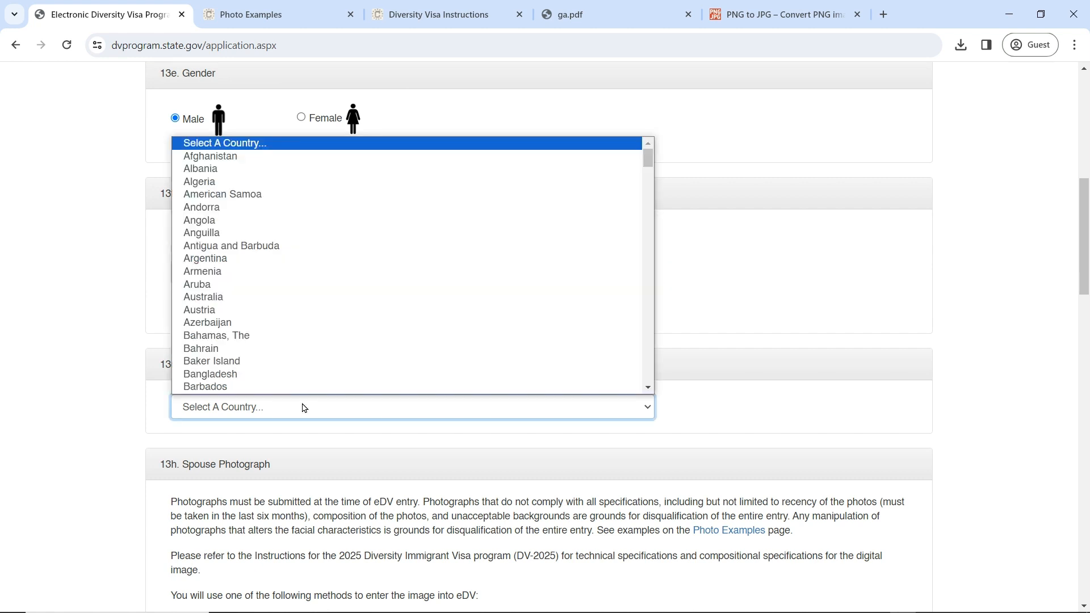
pyautogui.write('ke')
pyautogui.press('Return')
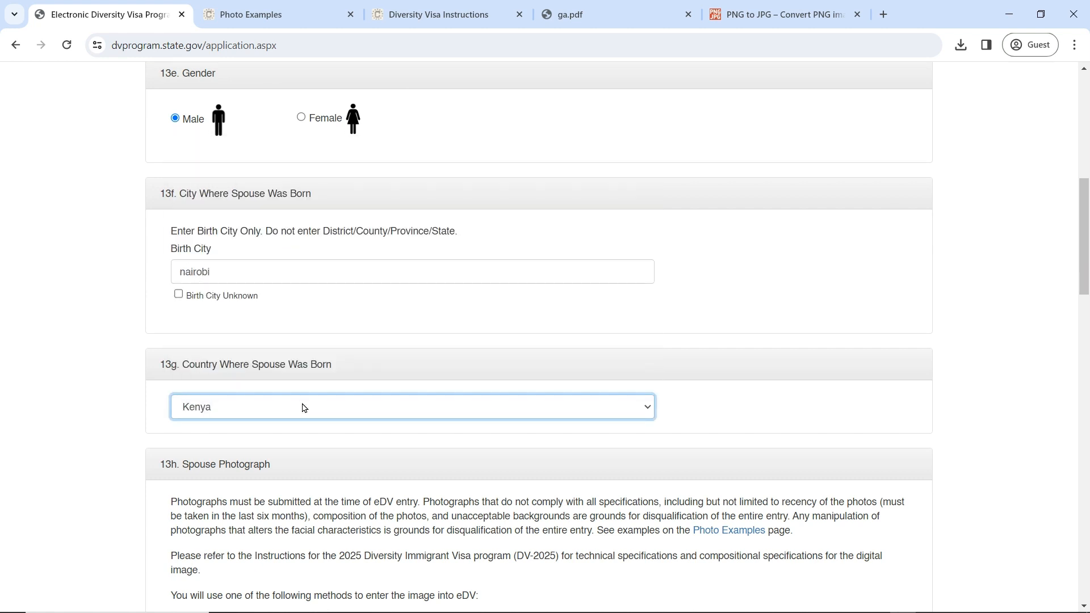
# Step: Attach pp.jpg as the spouse's photograph
pyautogui.scroll(-7, 302, 396)
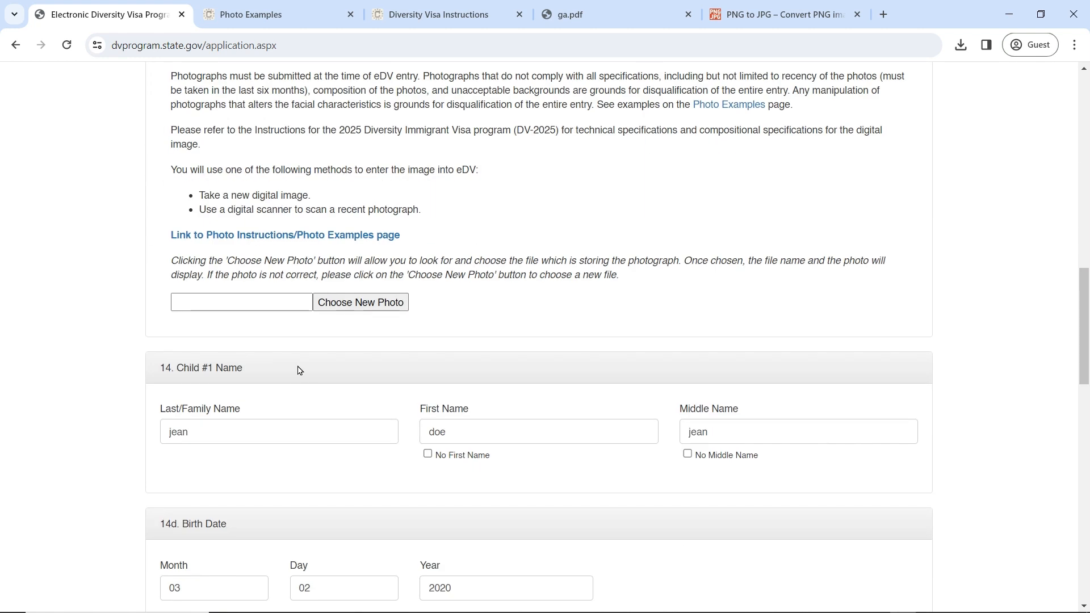
pyautogui.click(340, 310)
pyautogui.click(566, 220)
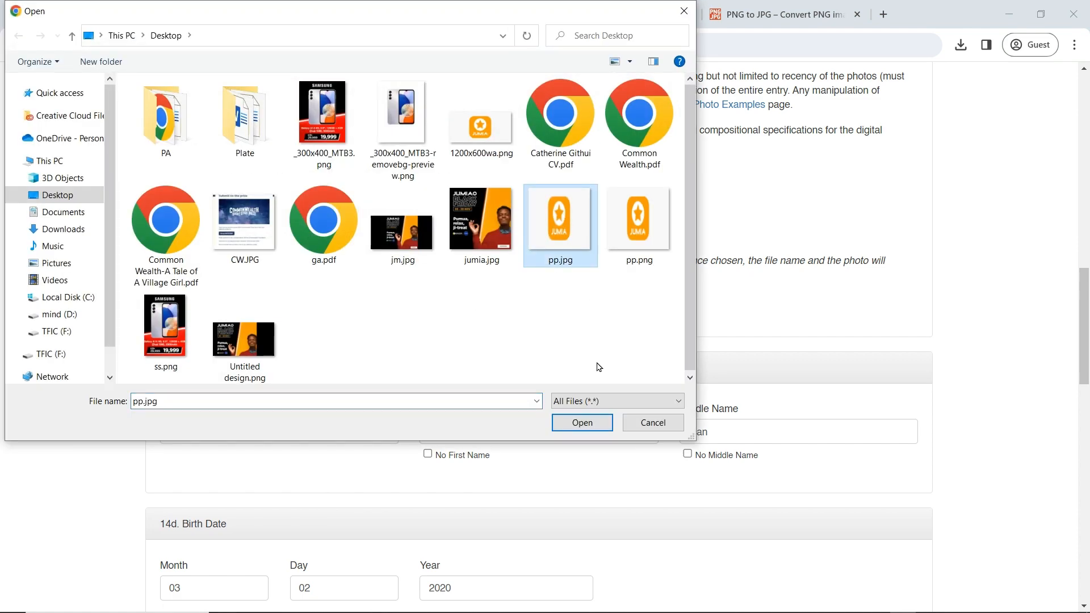
pyautogui.click(592, 423)
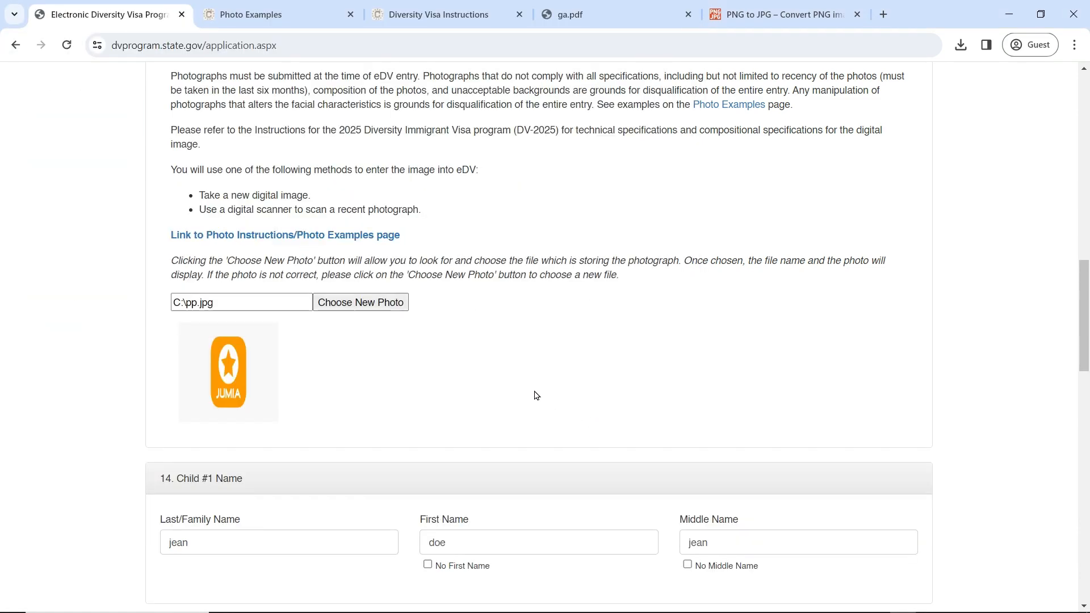
# Step: Submit the completed Part Two for review
pyautogui.scroll(-5, 533, 393)
pyautogui.scroll(-4, 180, 250)
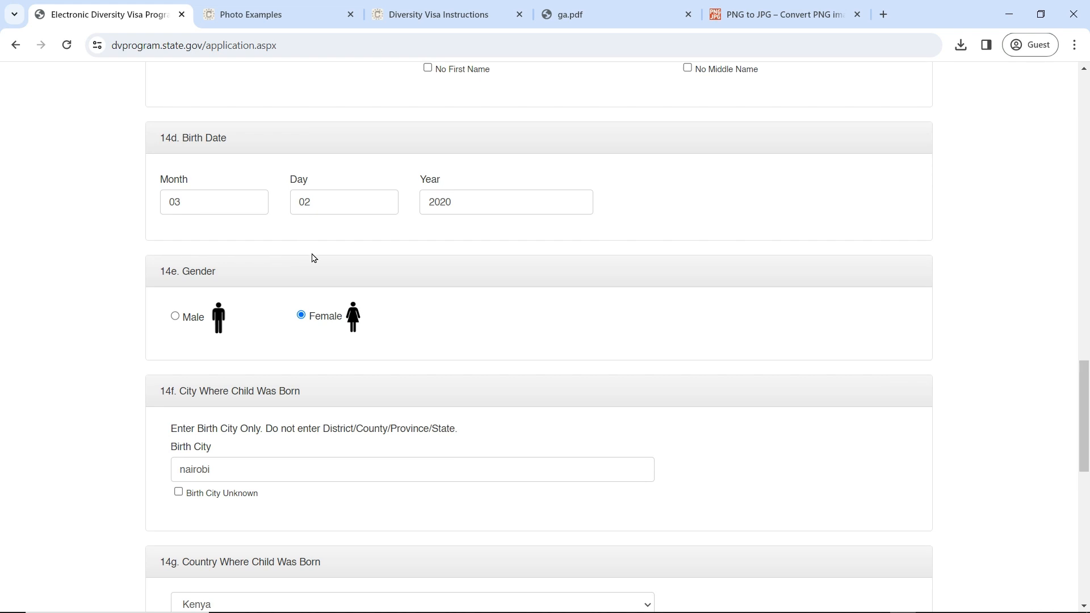
pyautogui.scroll(-9, 312, 255)
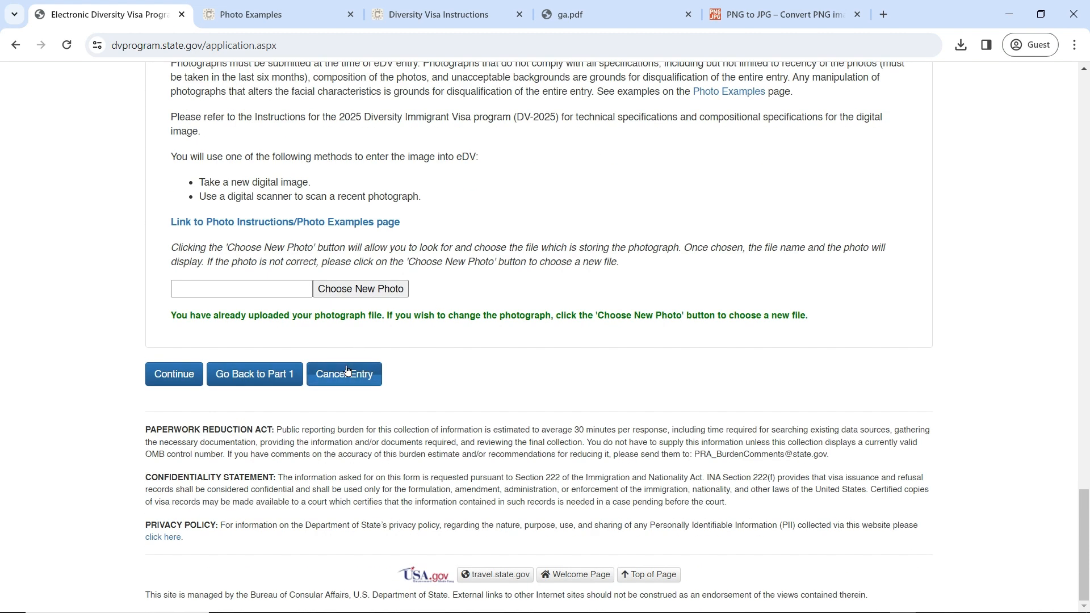
pyautogui.click(173, 381)
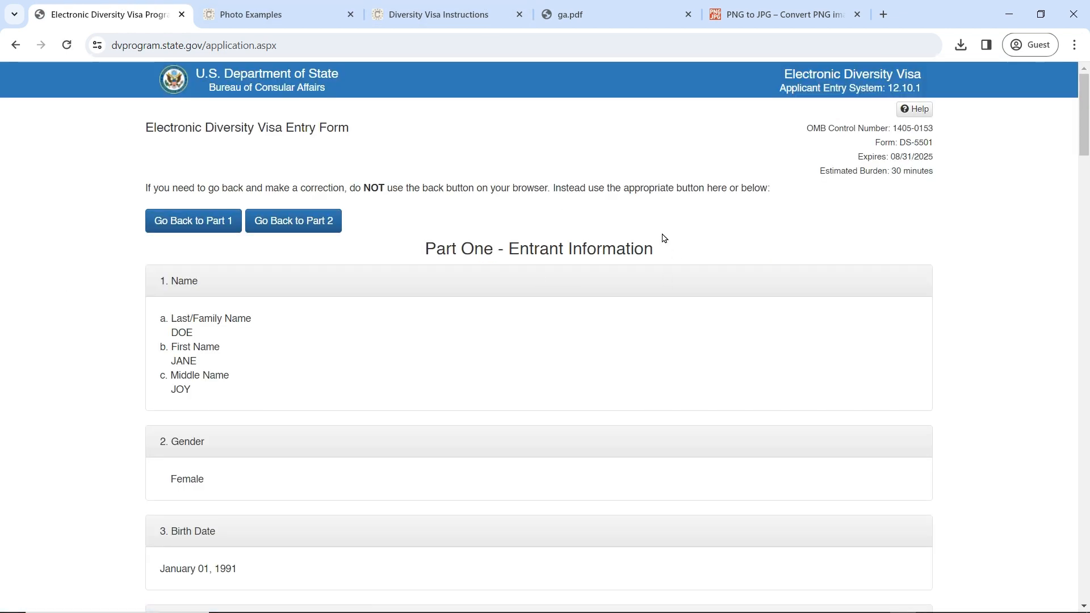
# Step: Scroll the review page through Part One and Part Two down to the Submit button
pyautogui.scroll(-20, 641, 273)
pyautogui.scroll(-20, 642, 273)
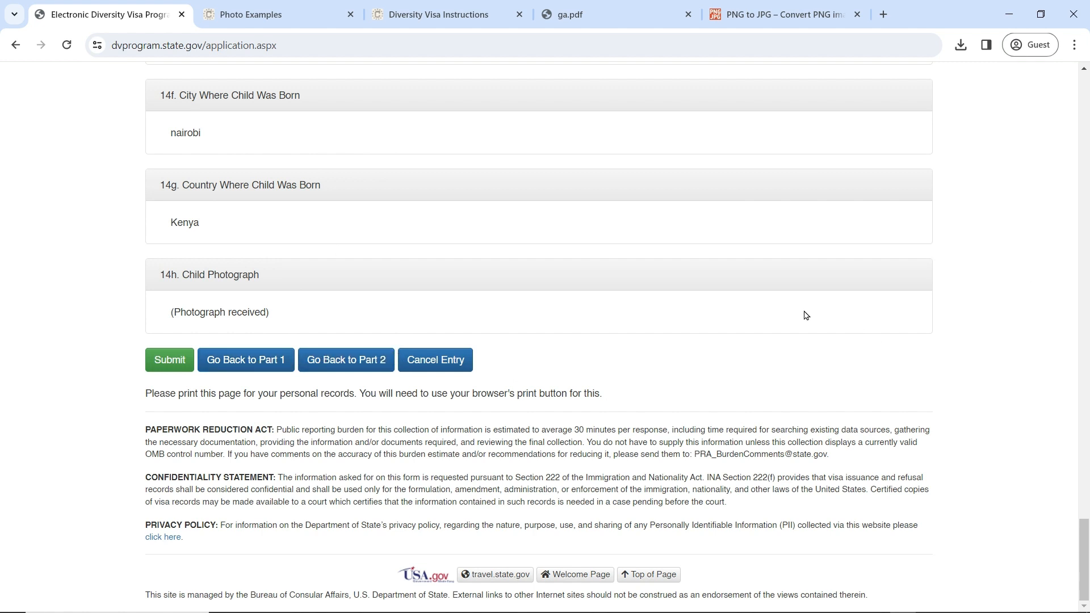
pyautogui.scroll(5, 806, 315)
pyautogui.scroll(-5, 806, 315)
# Step: Cancel the entry and confirm the cancellation
pyautogui.click(437, 365)
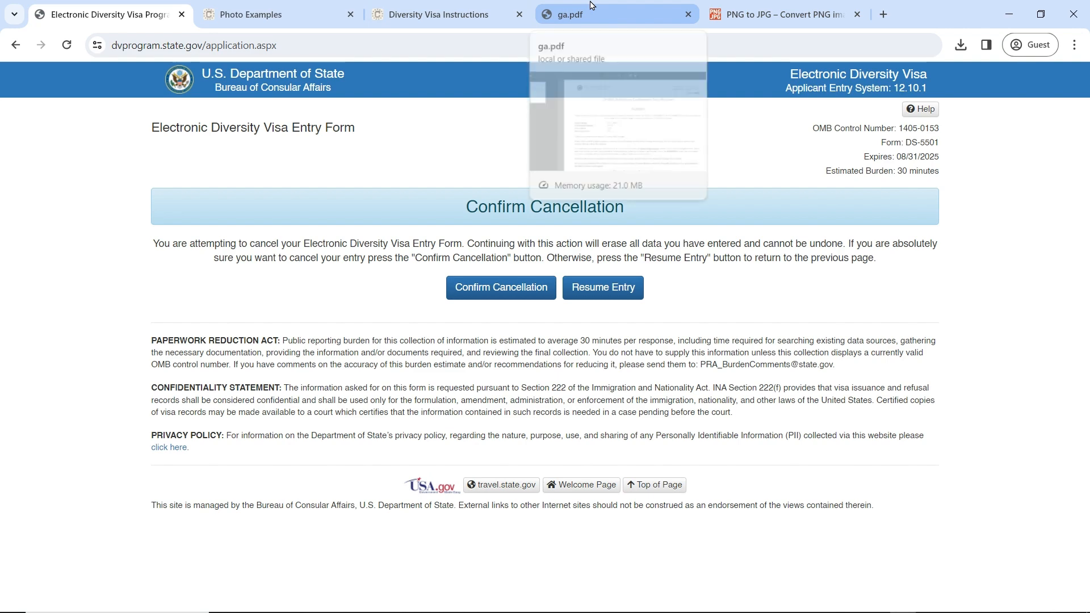
pyautogui.click(592, 6)
pyautogui.click(461, 6)
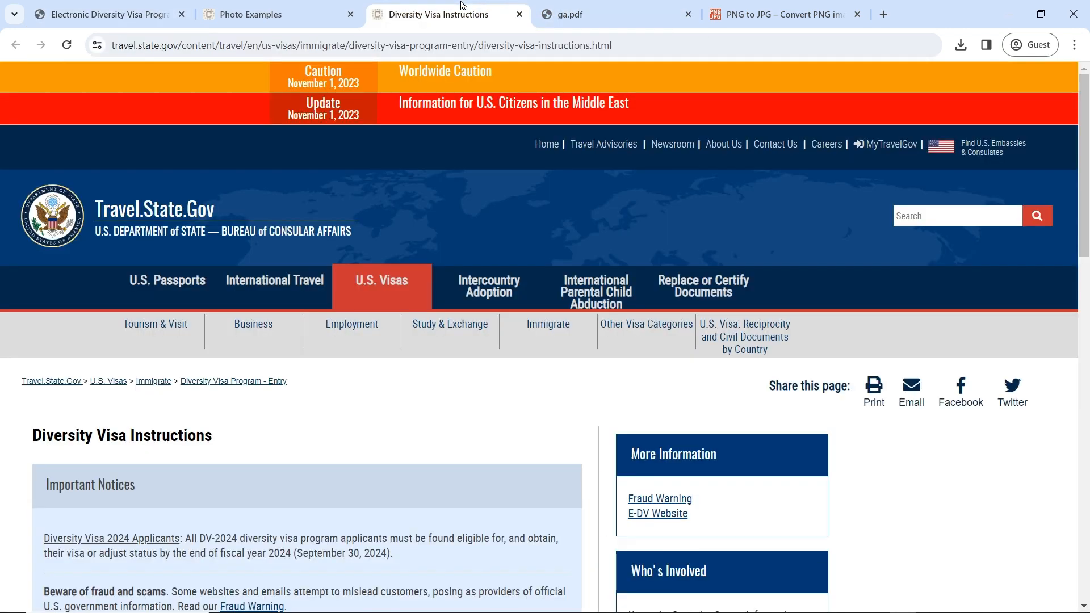
pyautogui.click(310, 7)
pyautogui.click(190, 6)
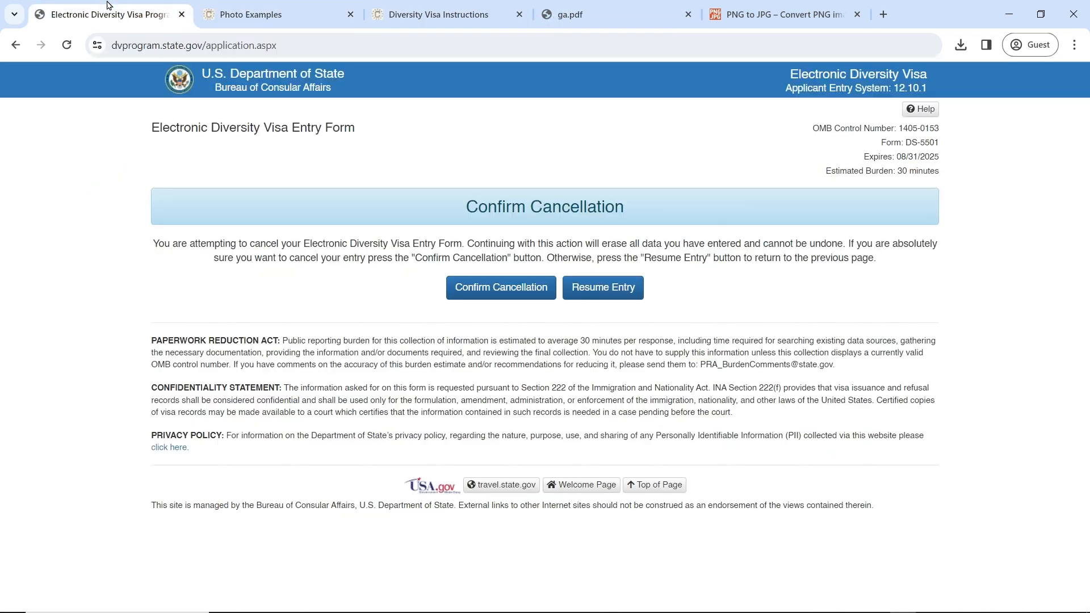
pyautogui.click(509, 293)
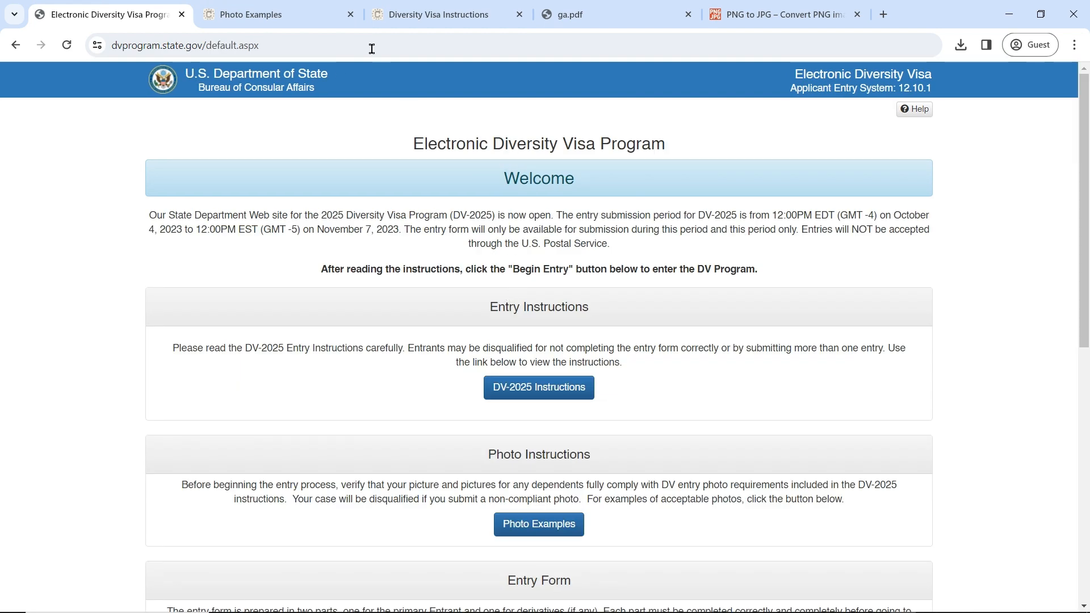
# Step: Switch through the browser tabs to the ga.pdf submission confirmation
pyautogui.click(292, 6)
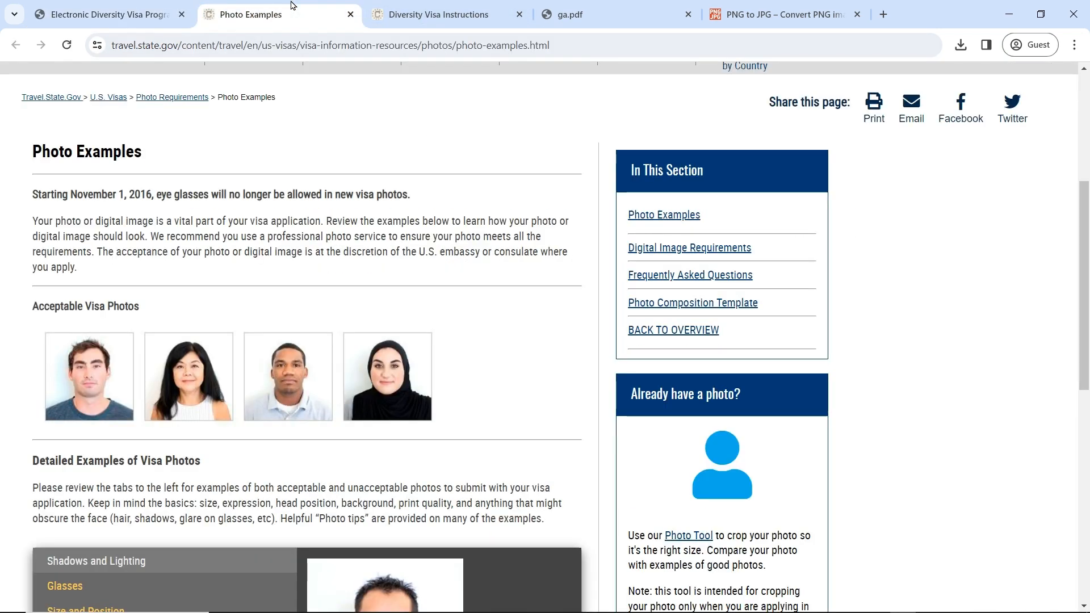
pyautogui.click(444, 7)
pyautogui.click(572, 7)
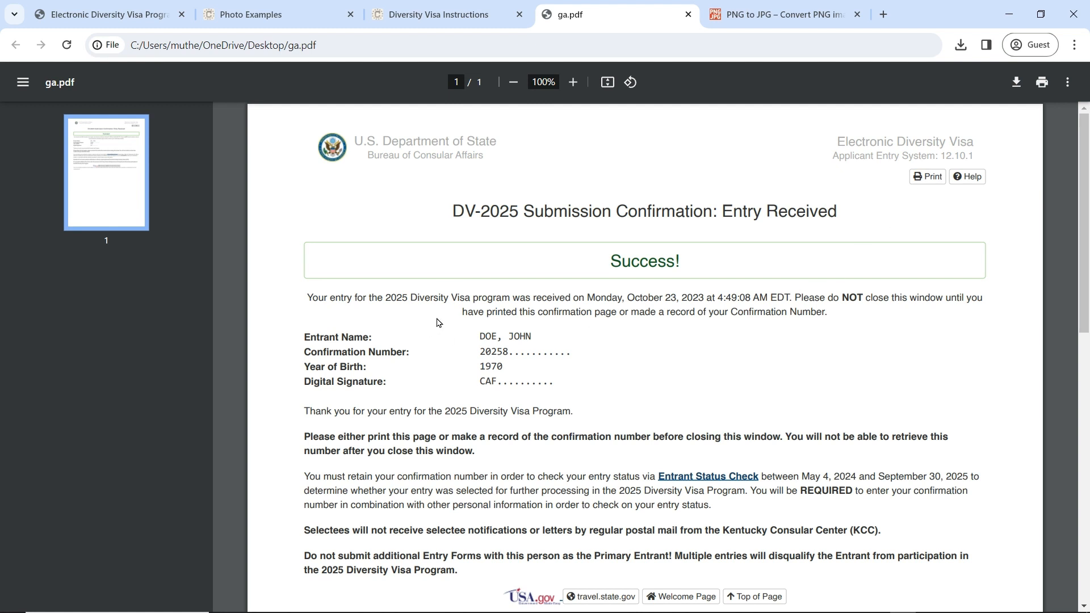
pyautogui.click(1075, 49)
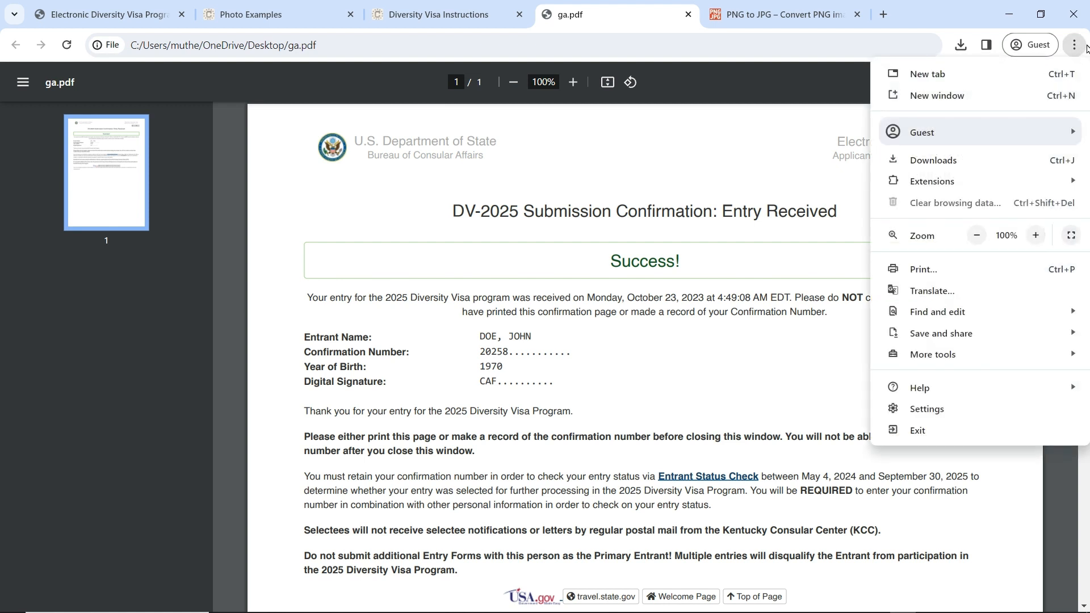
pyautogui.click(719, 358)
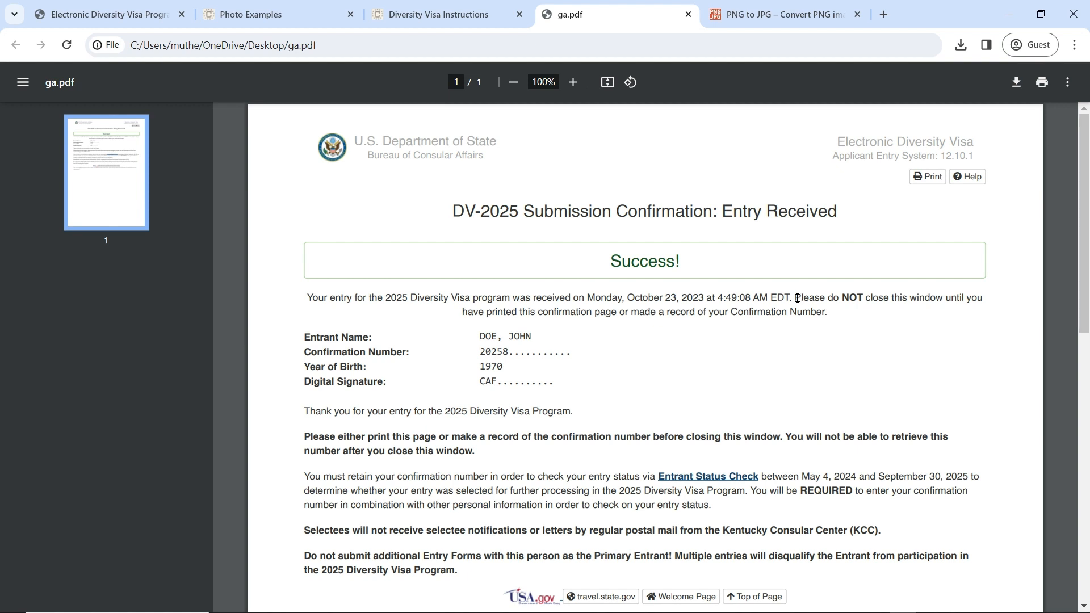
pyautogui.moveTo(795, 297); pyautogui.dragTo(839, 299)
pyautogui.moveTo(297, 335); pyautogui.dragTo(578, 387)
pyautogui.click(606, 431)
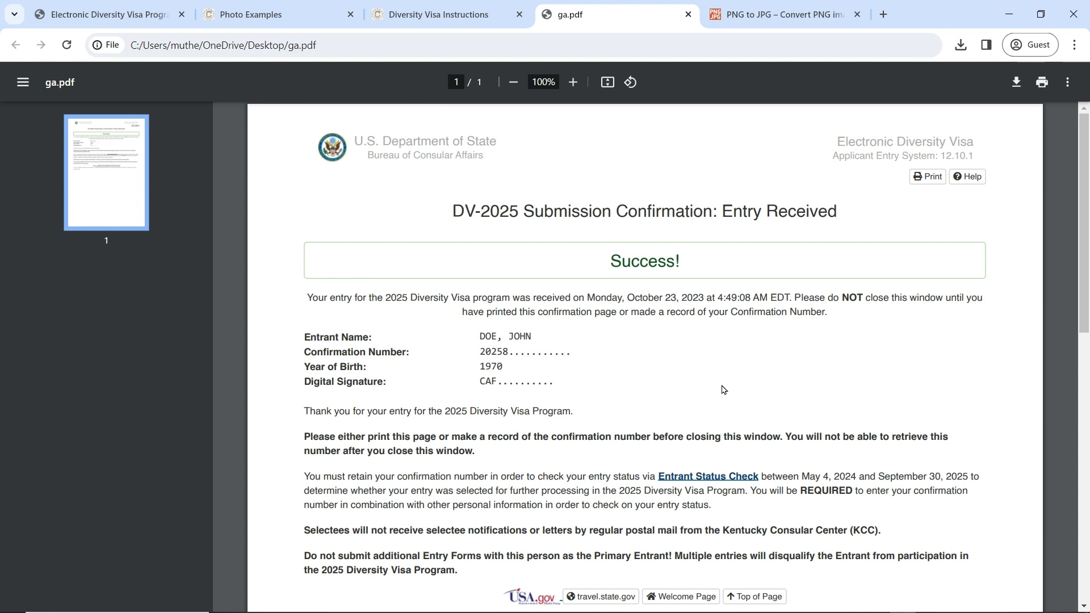
pyautogui.scroll(-1, 721, 390)
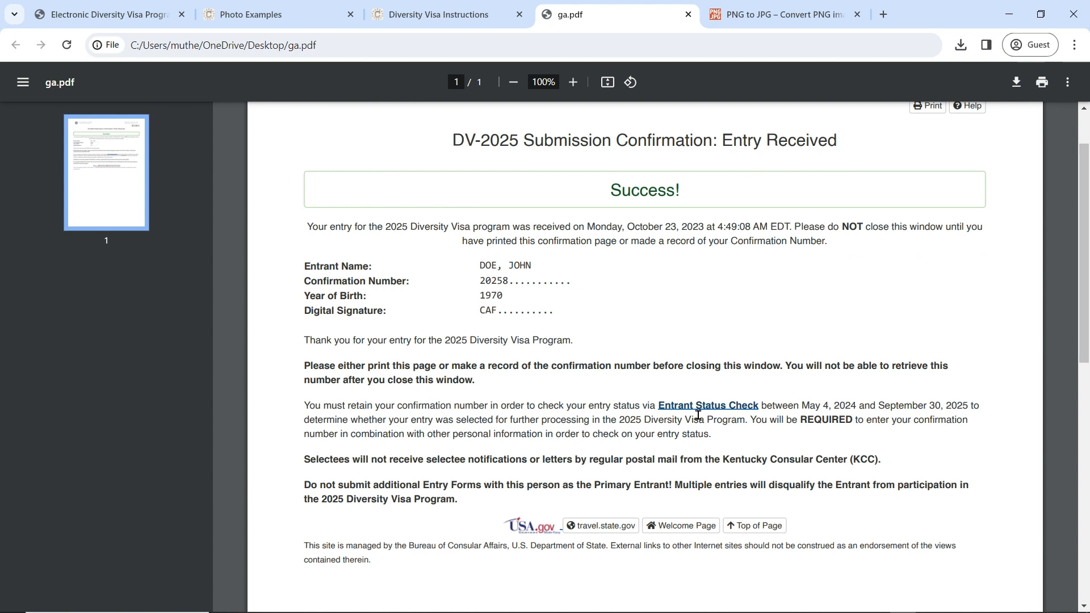
# Step: Open Entrant Status Check from the confirmation PDF's link and from the first tab's Check Status link
pyautogui.click(727, 413)
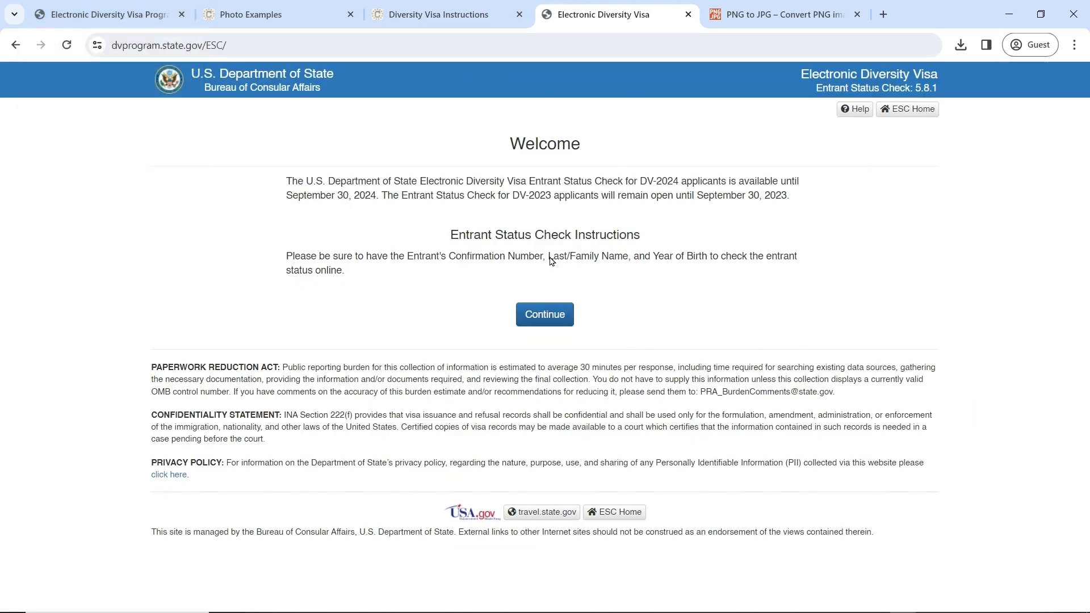
pyautogui.click(109, 5)
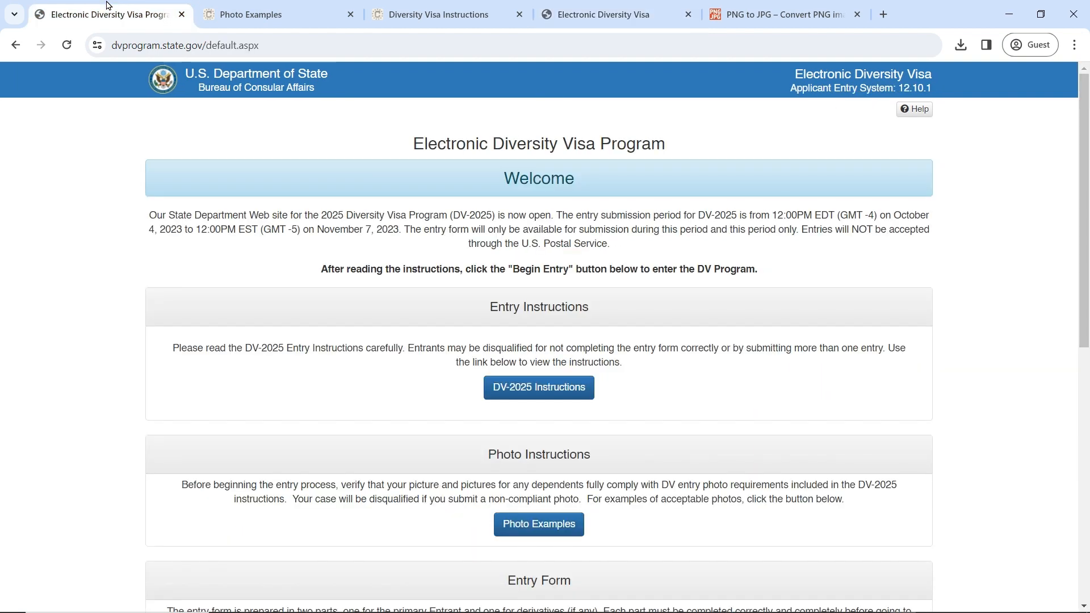
pyautogui.scroll(-5, 642, 397)
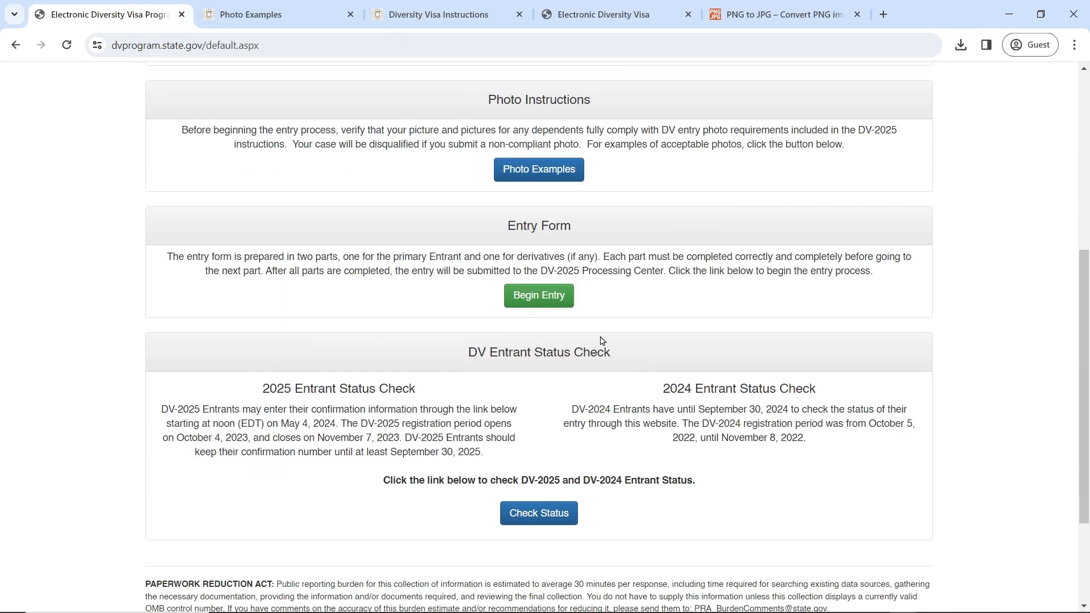
pyautogui.click(536, 518)
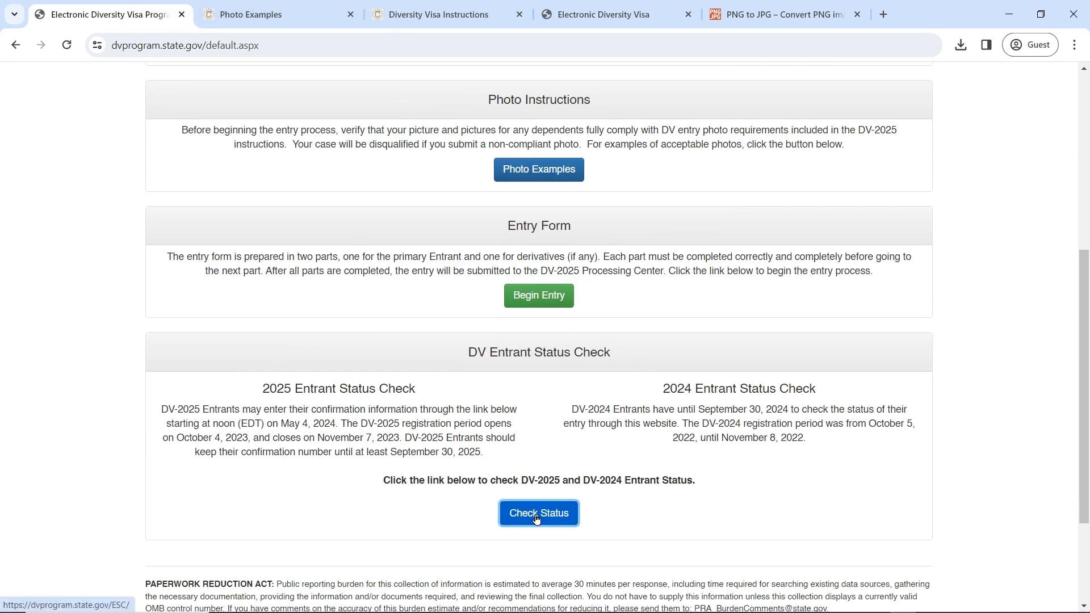